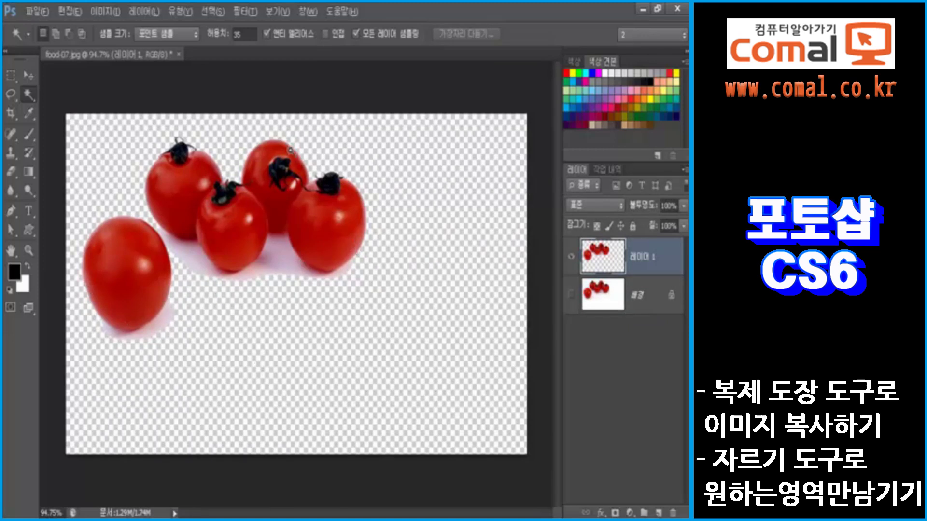
Select the pale shadows under the tomato group and the single tomato with a contiguous Magic Wand, delete them and clear the selection
click(324, 34)
click(274, 257)
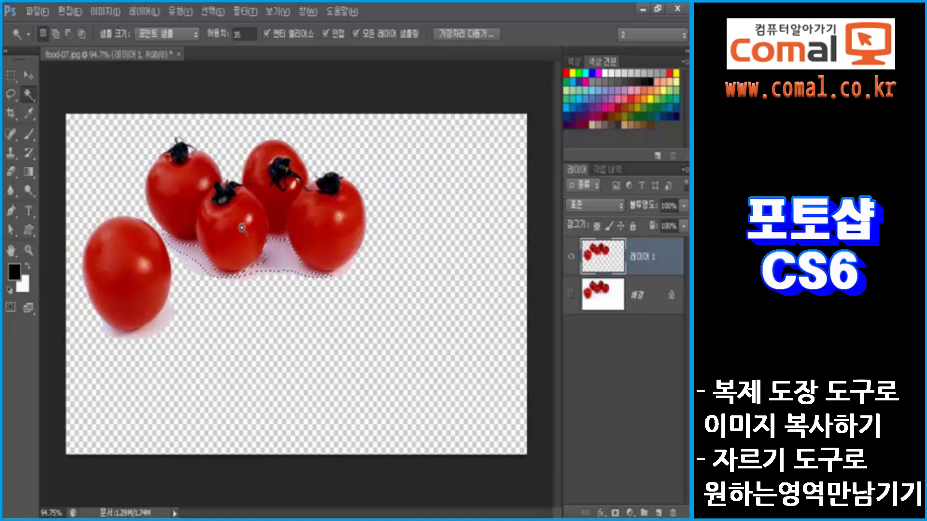
key(shift)
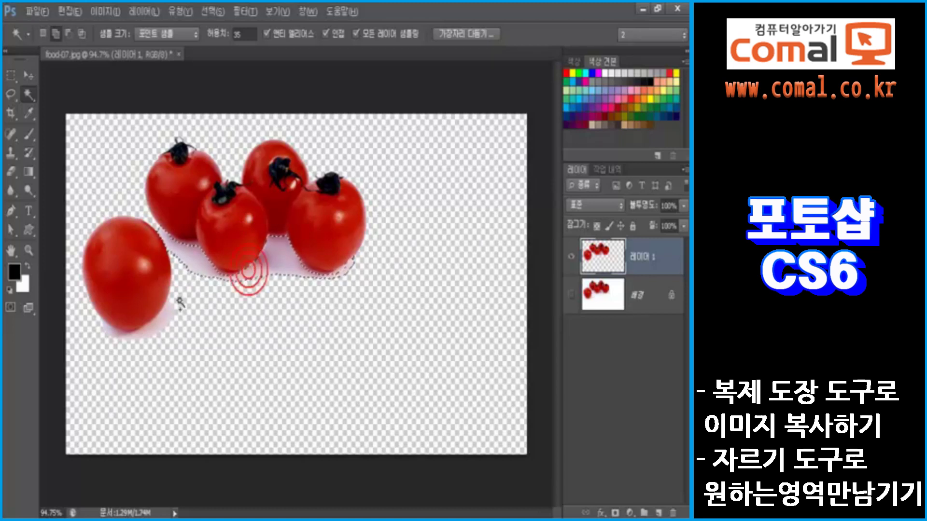
shift+click(161, 321)
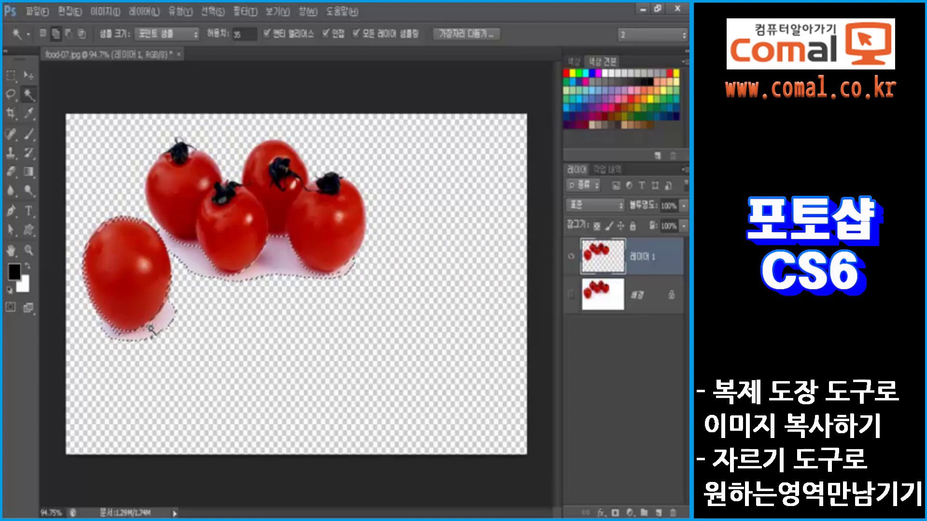
shift+click(150, 330)
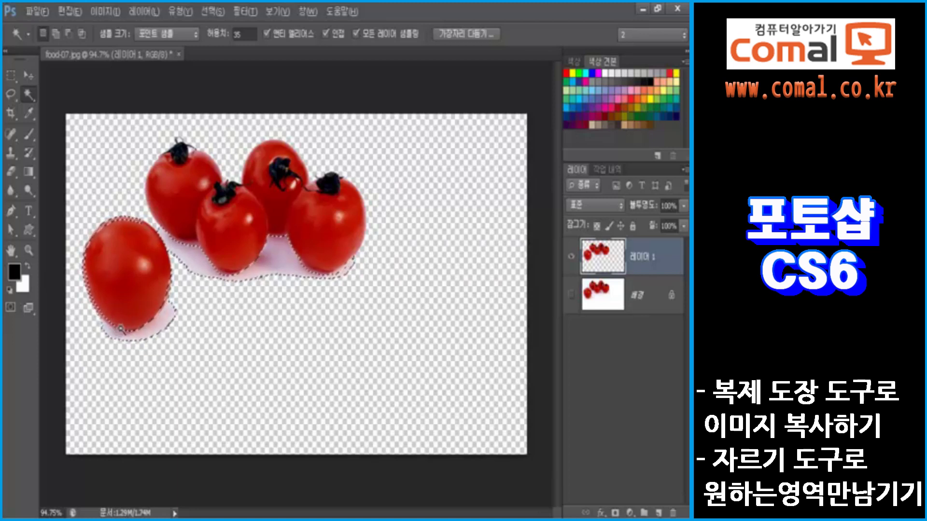
shift+click(342, 265)
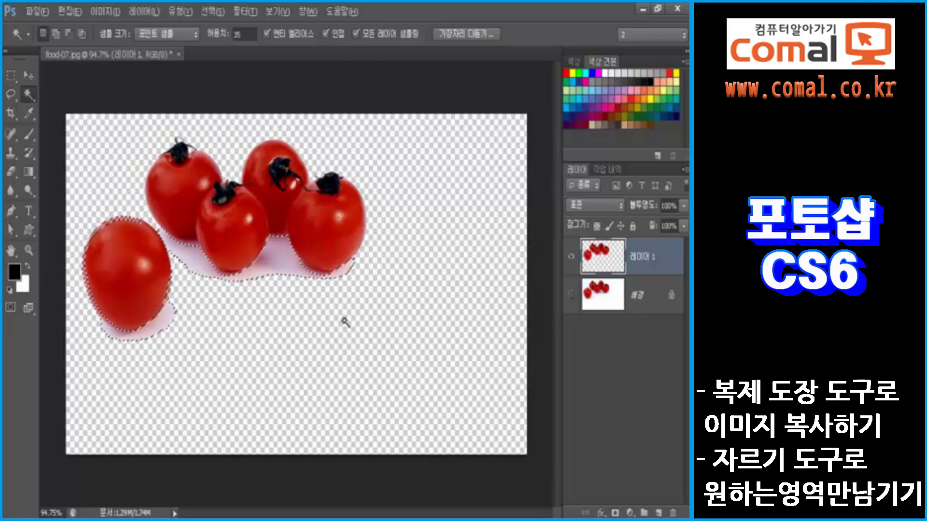
key(Delete)
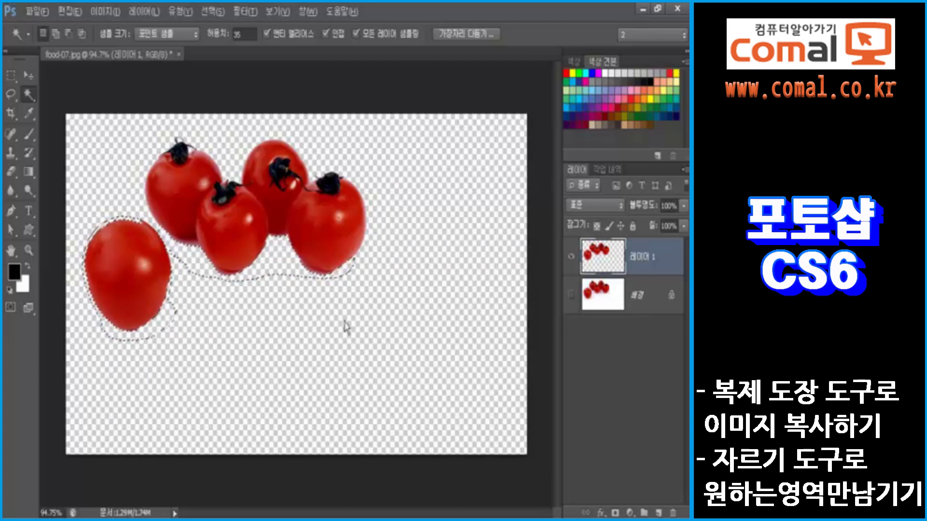
key(ctrl+d)
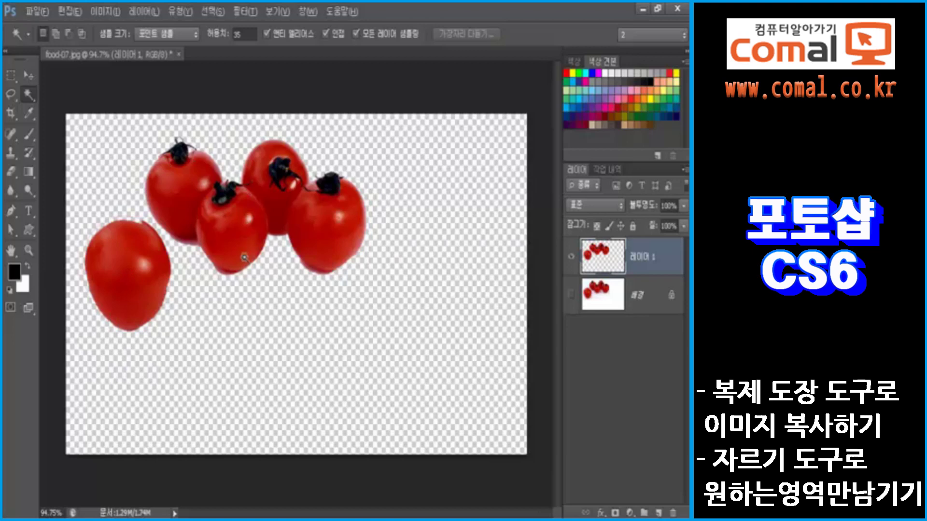
Defringe the edges of the cut-out tomatoes on 레이어 1 with a width of 1 pixel
scroll(232, 283, up, 9)
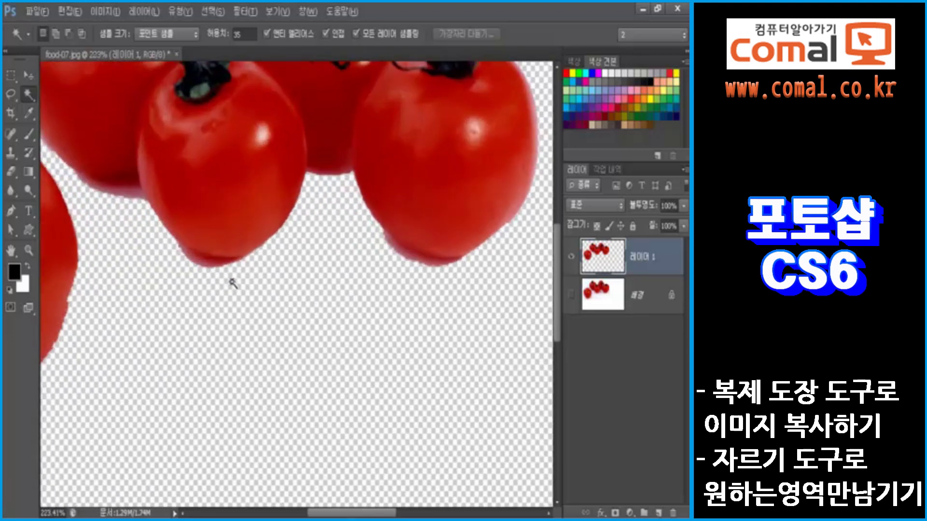
drag(232, 283, 332, 325)
drag(158, 260, 228, 219)
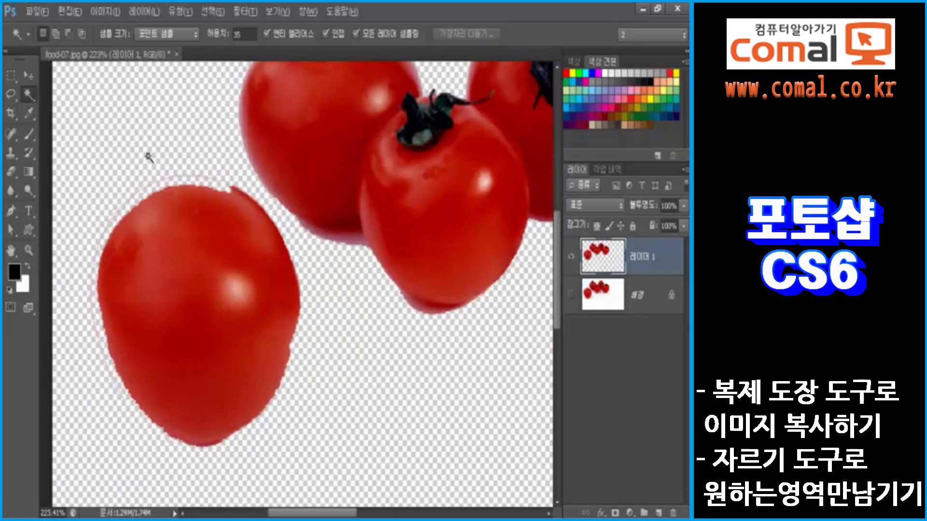
click(144, 12)
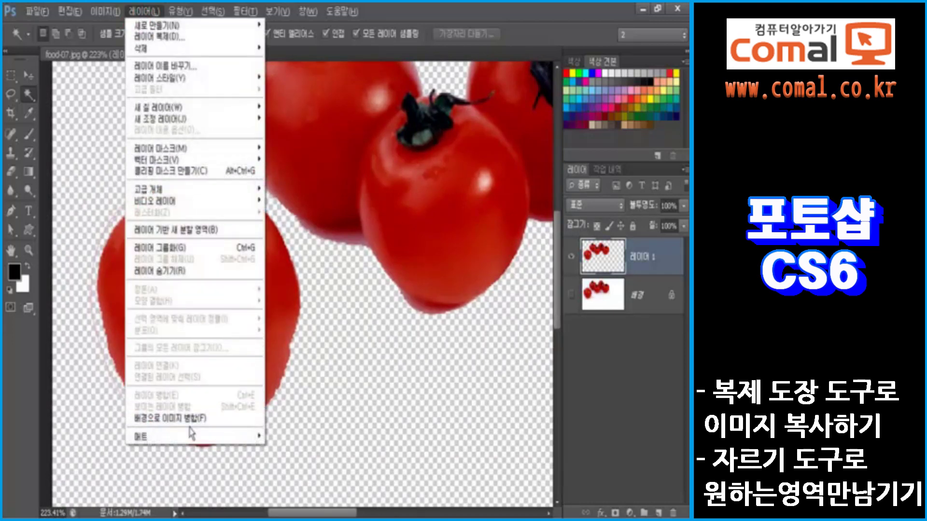
mouse_move(192, 441)
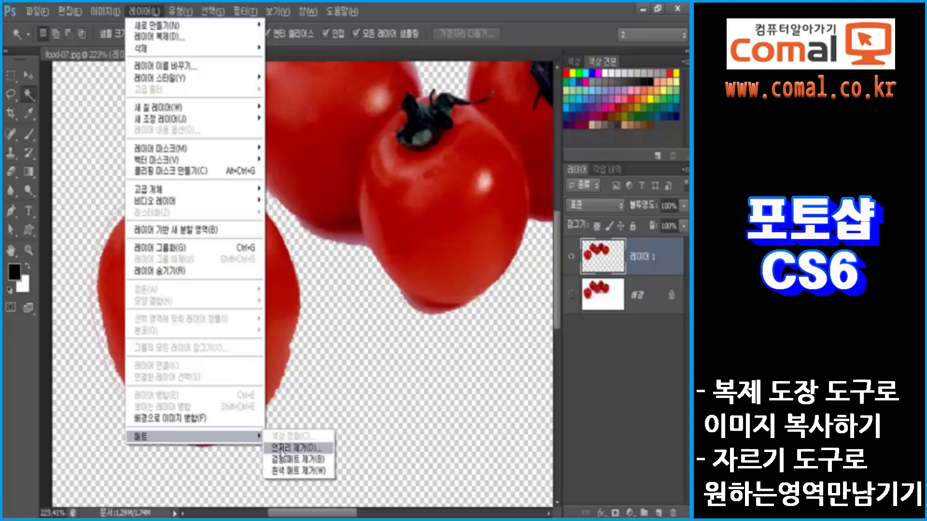
click(289, 448)
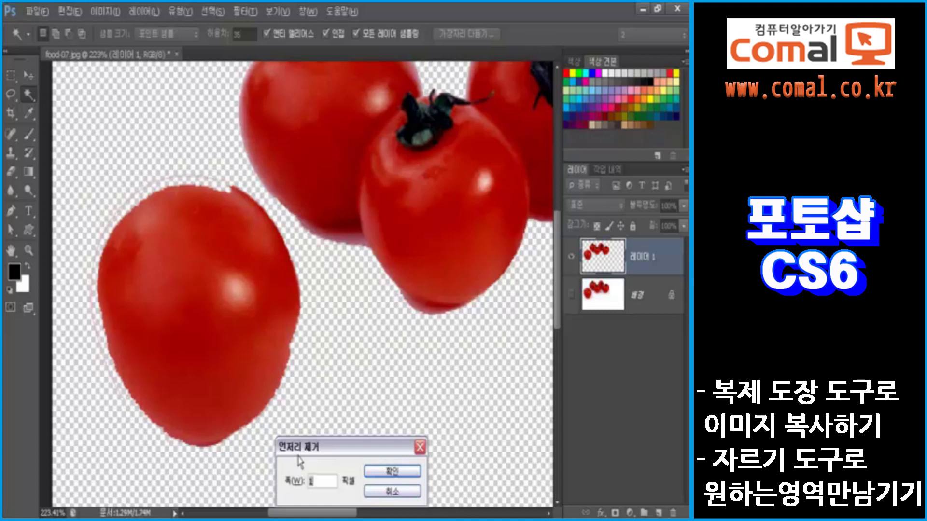
key(Return)
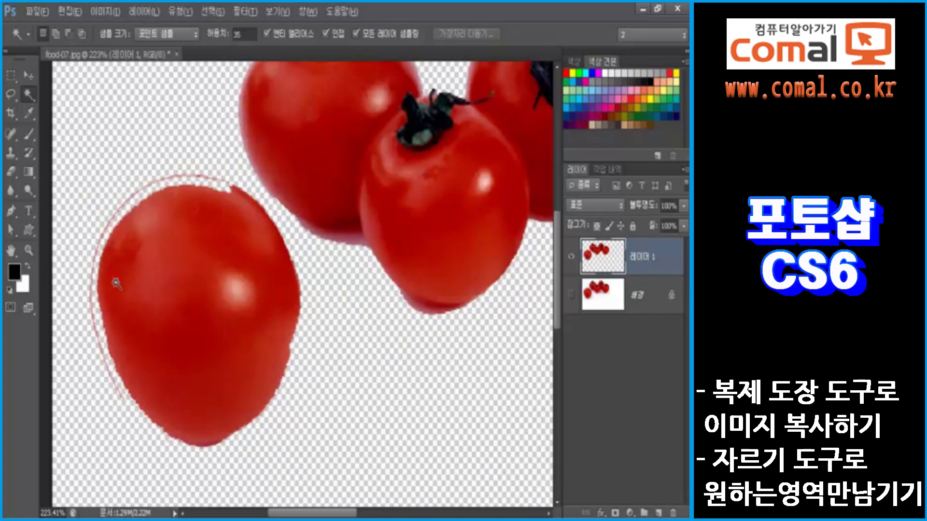
Apply Remove Black Matte and Remove White Matte to the tomato layer, and fit the whole image in view
click(143, 11)
click(188, 437)
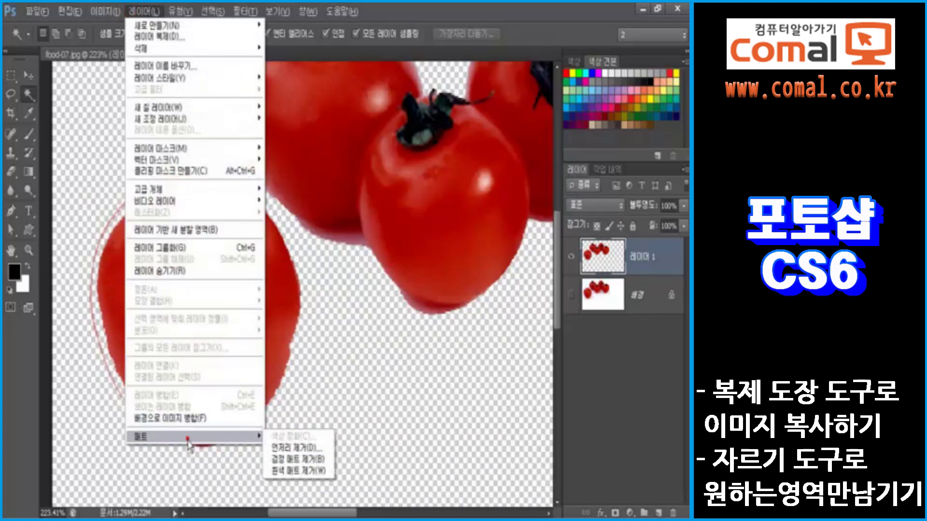
click(290, 459)
click(140, 12)
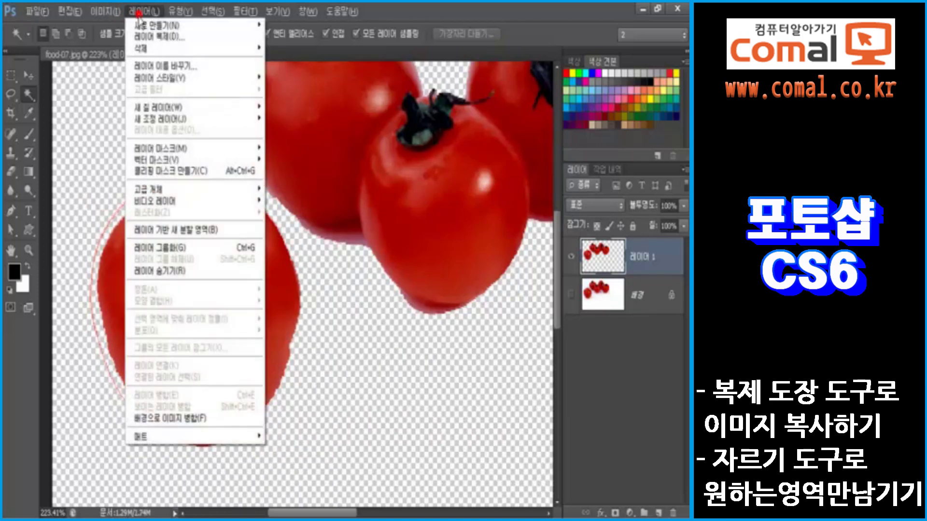
mouse_move(188, 438)
click(278, 471)
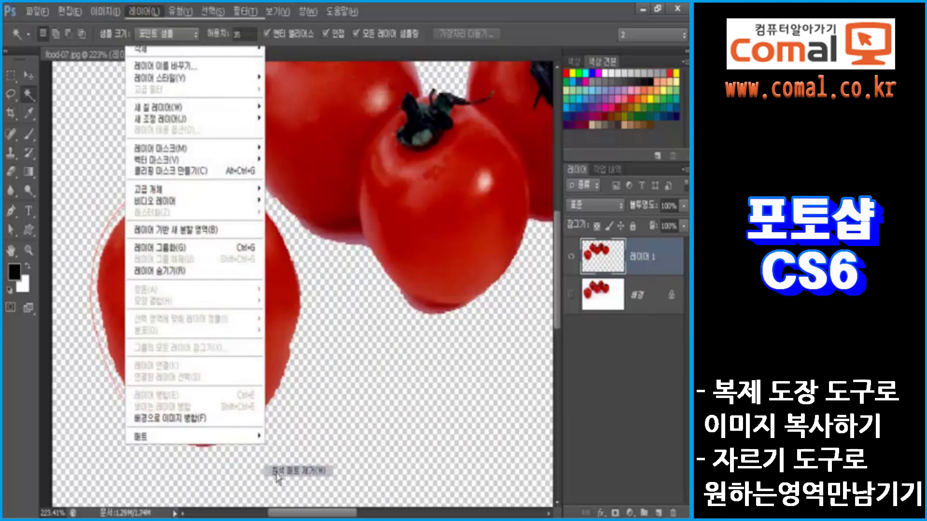
drag(430, 377, 243, 443)
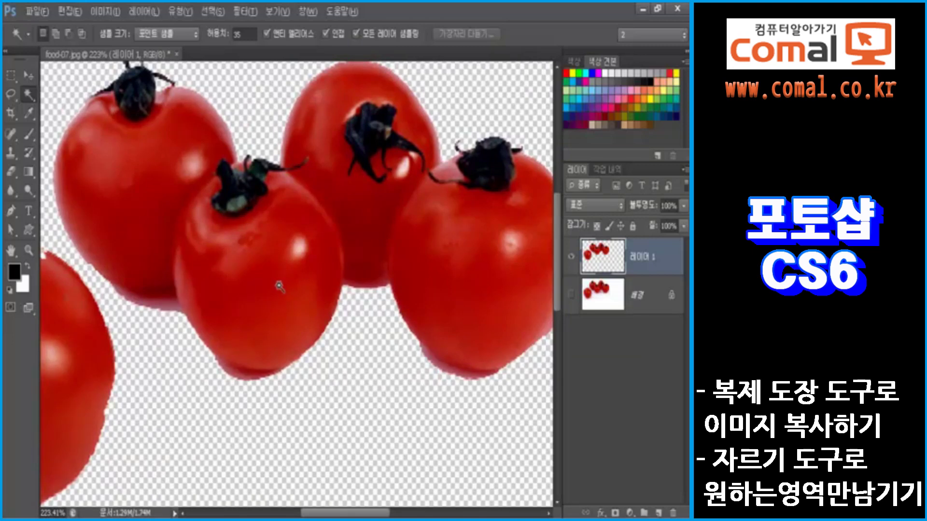
key(ctrl+0)
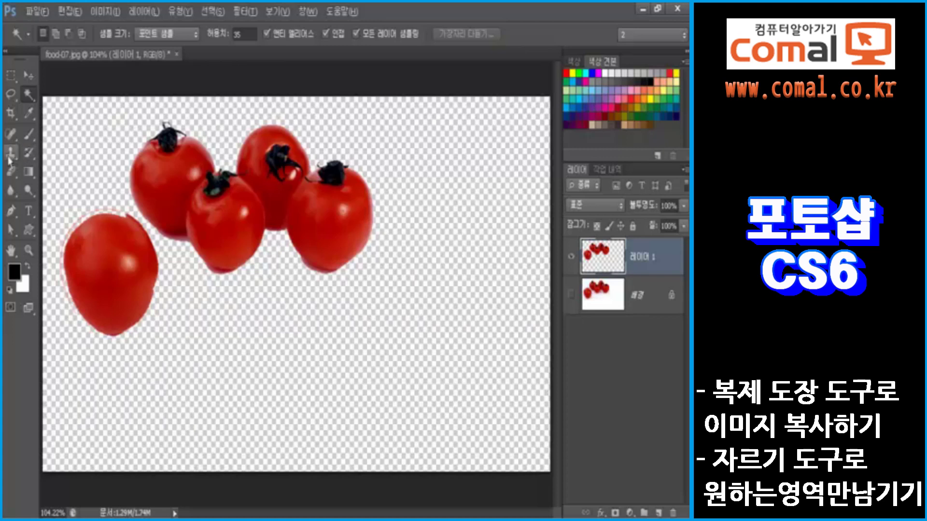
Switch to the Clone Stamp tool and set its brush size to 74 px
click(9, 160)
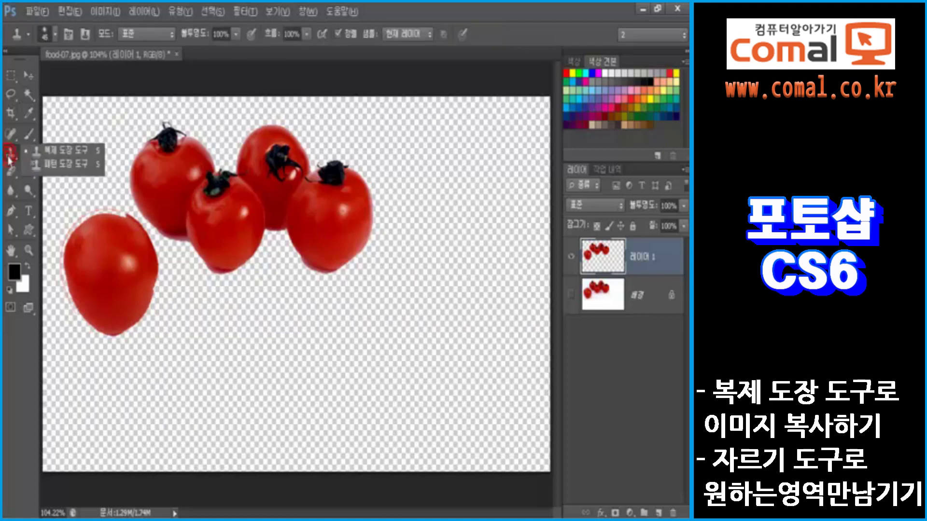
click(47, 155)
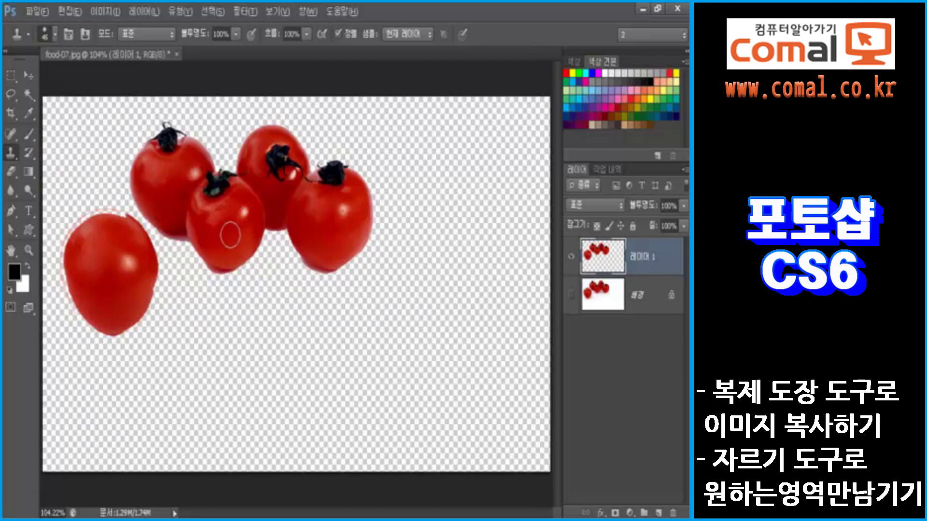
click(56, 35)
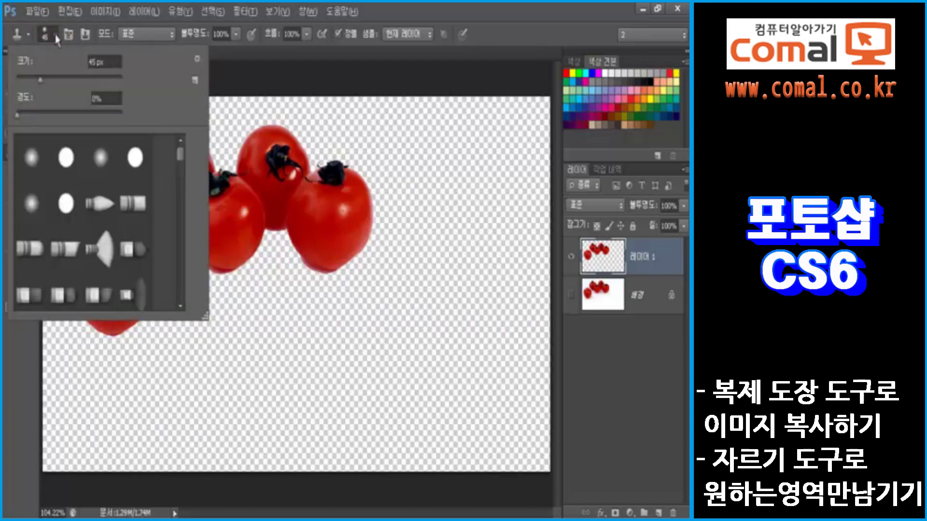
mouse_move(180, 155)
mouse_down()
mouse_move(178, 288)
mouse_move(167, 128)
mouse_up()
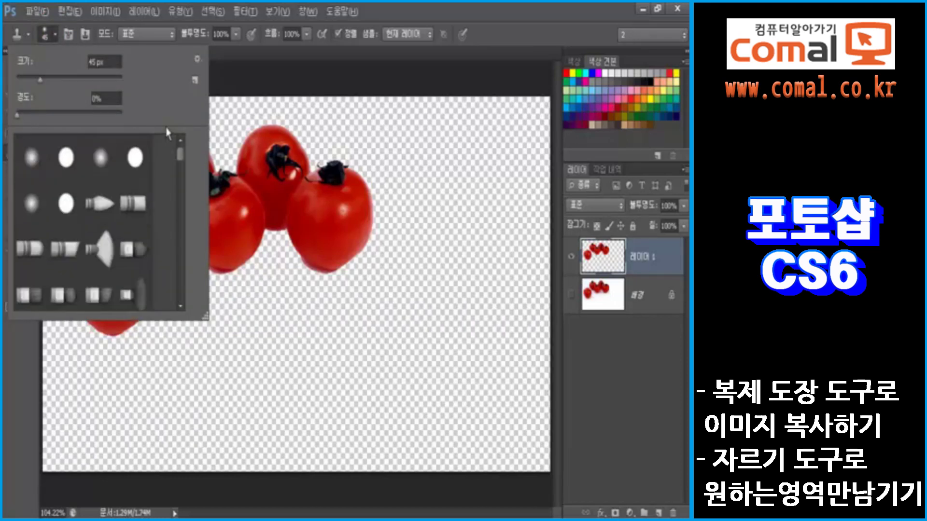
click(58, 77)
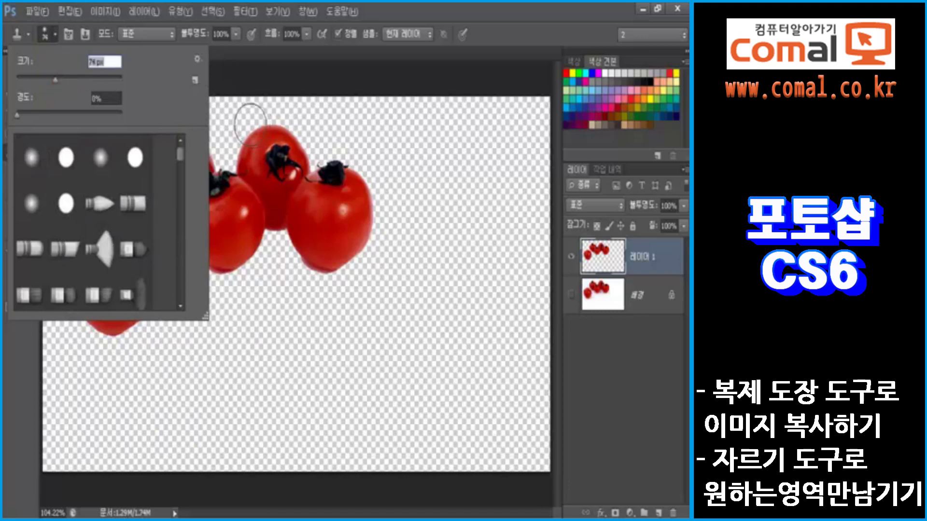
click(57, 37)
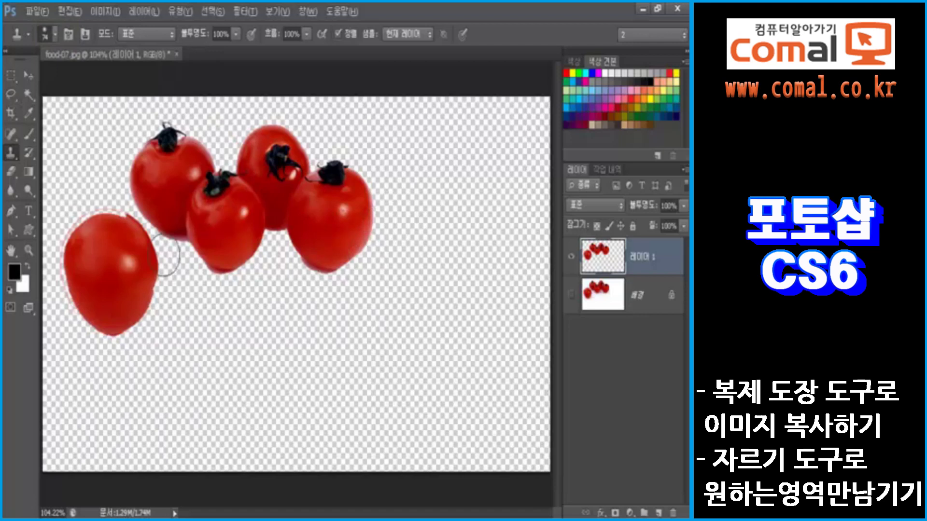
Sample the front tomato as the clone source and paint a copy of it and its neighbours in the empty area right of the group
click(129, 293)
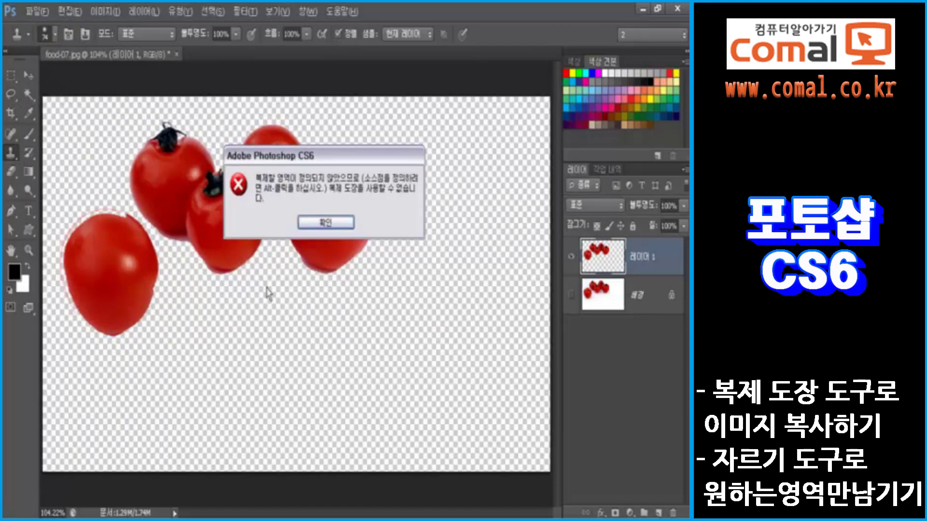
click(325, 228)
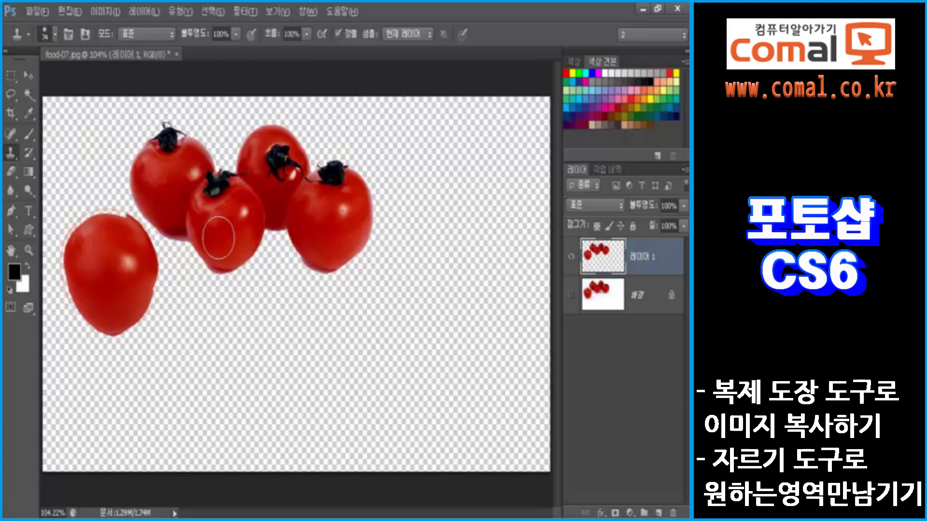
alt+click(228, 226)
click(237, 301)
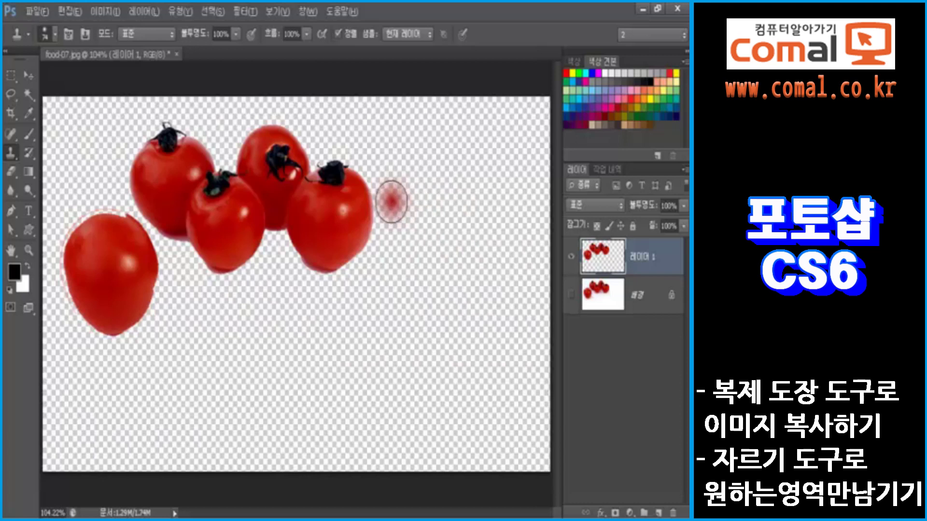
mouse_move(426, 293)
mouse_down()
mouse_move(410, 318)
mouse_move(438, 277)
mouse_move(412, 315)
mouse_move(437, 280)
mouse_move(420, 312)
mouse_move(397, 320)
mouse_move(425, 280)
mouse_move(442, 299)
mouse_move(421, 335)
mouse_move(414, 285)
mouse_move(441, 297)
mouse_move(437, 327)
mouse_up()
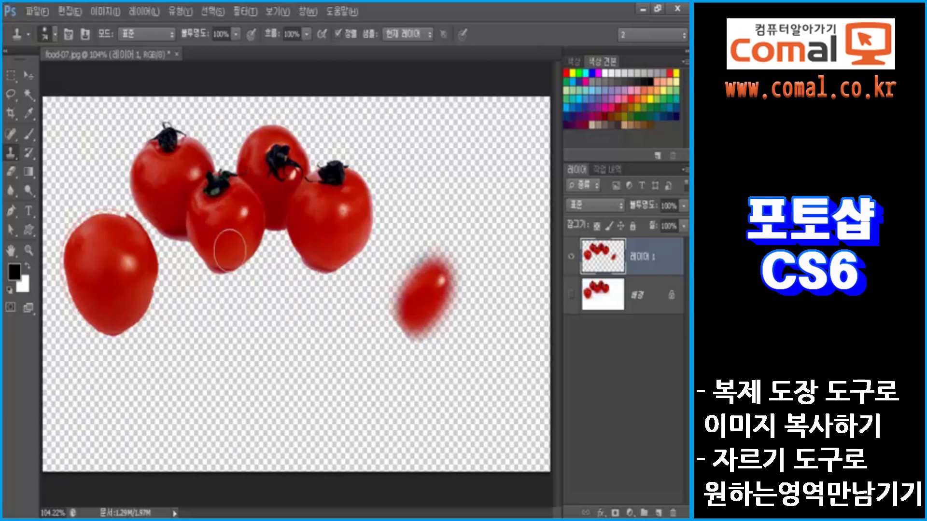
mouse_move(437, 304)
mouse_down()
mouse_move(460, 302)
mouse_move(450, 295)
mouse_move(425, 335)
mouse_move(456, 280)
mouse_move(414, 332)
mouse_move(458, 272)
mouse_move(410, 327)
mouse_move(445, 264)
mouse_move(394, 312)
mouse_move(437, 264)
mouse_move(420, 304)
mouse_move(426, 267)
mouse_move(392, 299)
mouse_move(428, 245)
mouse_move(385, 299)
mouse_move(421, 231)
mouse_move(370, 296)
mouse_move(411, 228)
mouse_move(364, 289)
mouse_move(388, 306)
mouse_move(482, 249)
mouse_move(444, 224)
mouse_move(464, 201)
mouse_move(478, 202)
mouse_move(496, 249)
mouse_move(480, 279)
mouse_move(457, 284)
mouse_move(491, 269)
mouse_move(502, 230)
mouse_move(469, 206)
mouse_move(432, 272)
mouse_up()
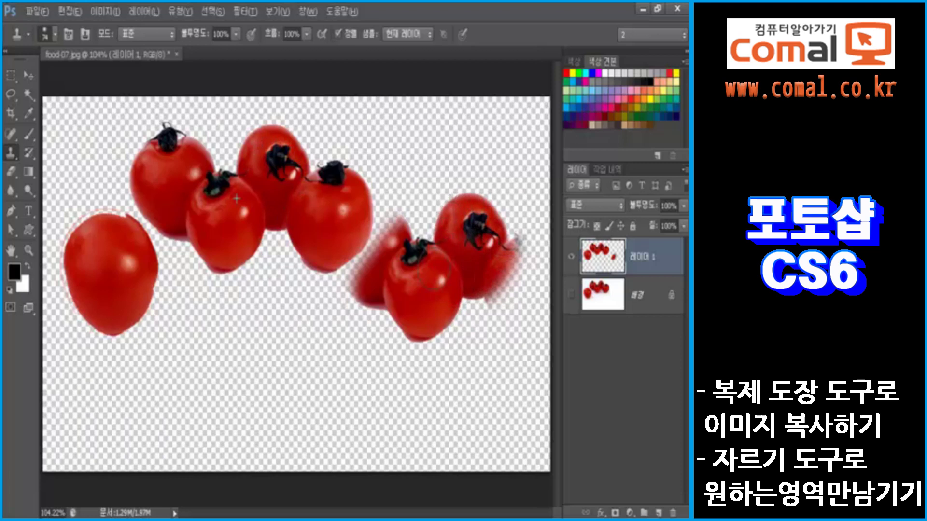
click(362, 344)
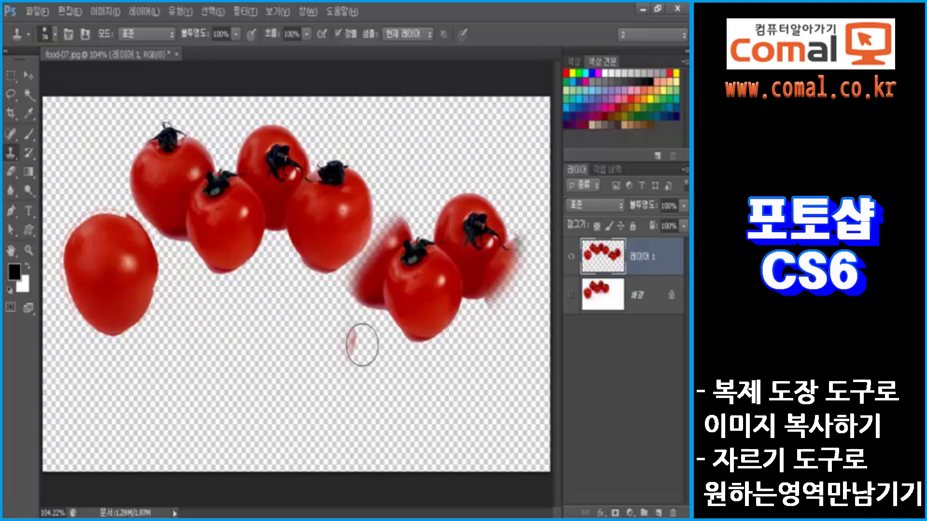
key(ctrl+z)
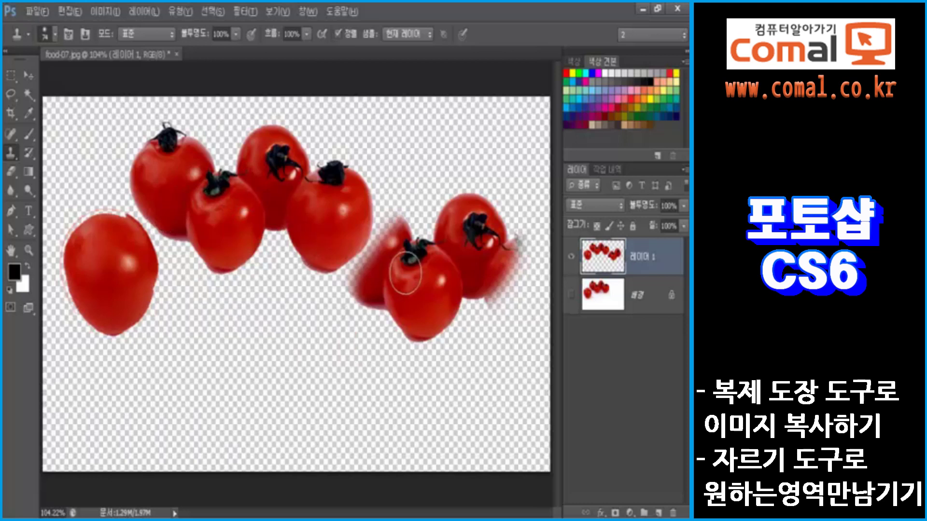
click(331, 300)
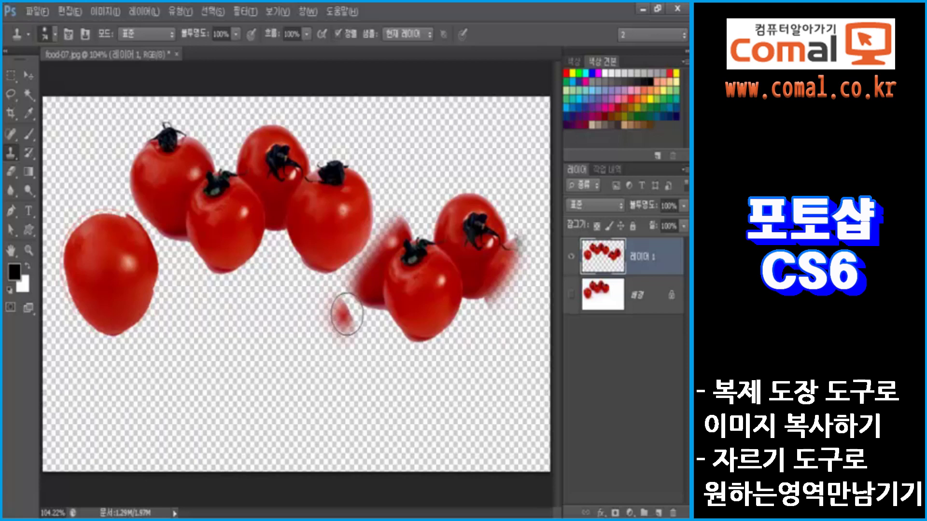
Lasso a heart-shaped selection in the empty area below the tomatoes and clone the front tomato's image into it
click(11, 94)
mouse_move(259, 348)
mouse_down()
mouse_move(185, 354)
mouse_move(208, 399)
mouse_move(248, 434)
mouse_move(321, 387)
mouse_move(328, 330)
mouse_move(271, 319)
mouse_move(250, 366)
mouse_up()
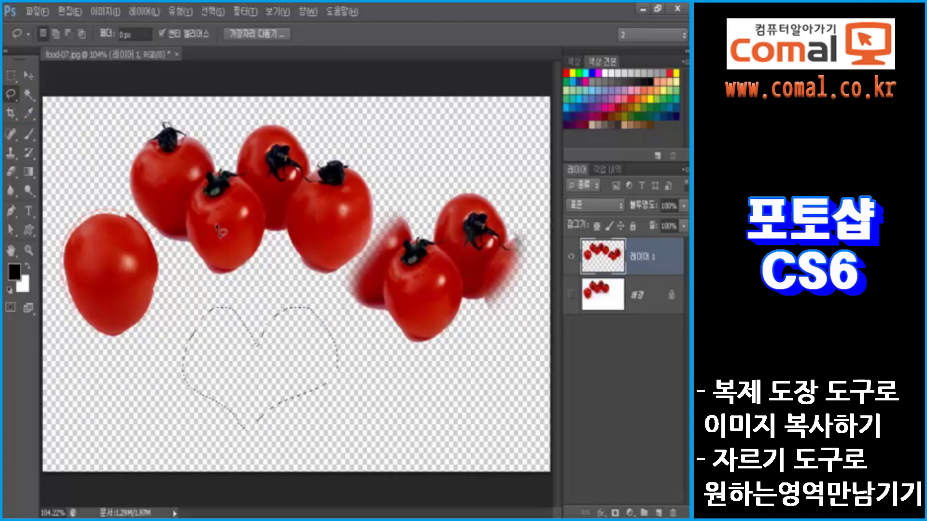
click(10, 152)
alt+click(223, 223)
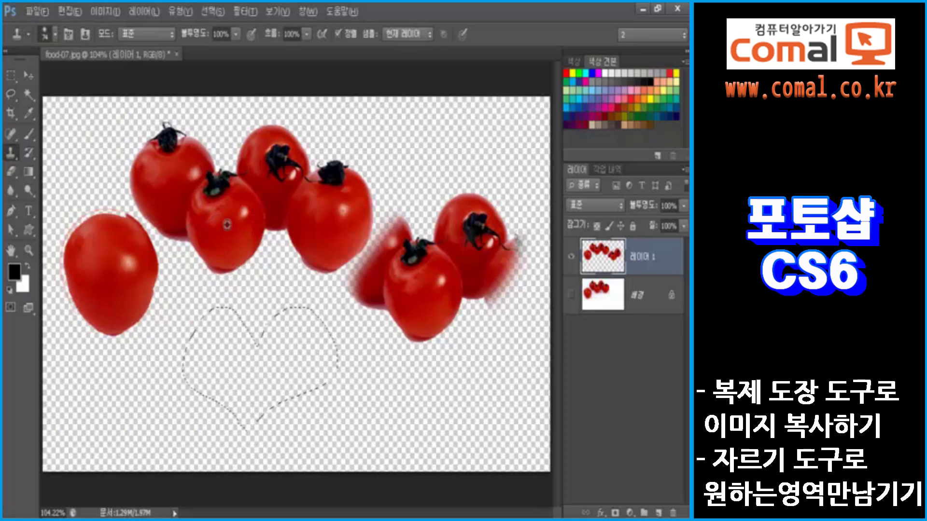
click(283, 320)
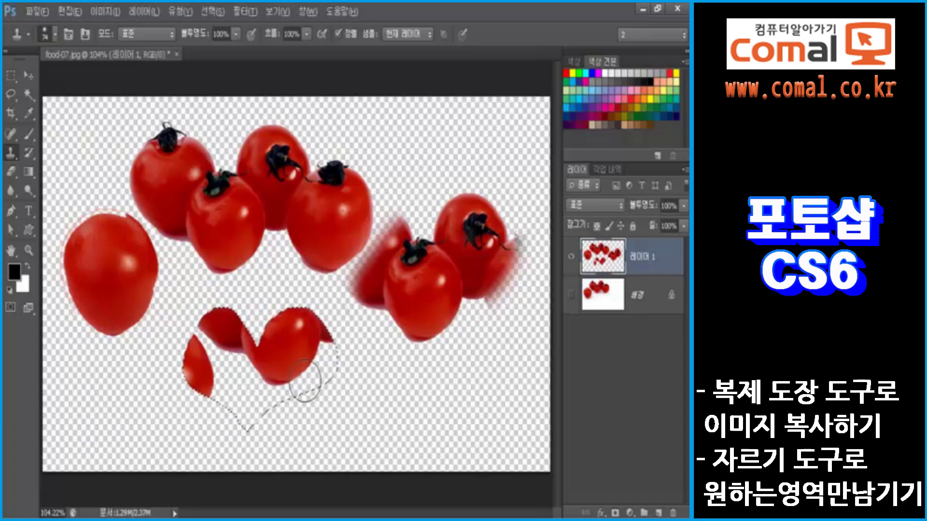
Clear the heart selection and, at 47% Clone Stamp opacity, paint a semi-transparent copy of the tomatoes below the cloned group
click(236, 34)
drag(237, 51, 207, 59)
click(236, 34)
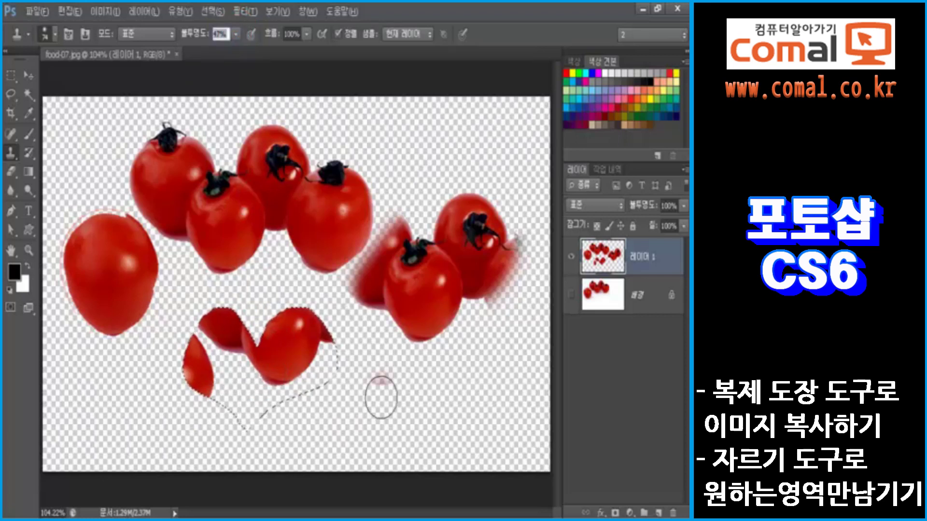
key(ctrl+d)
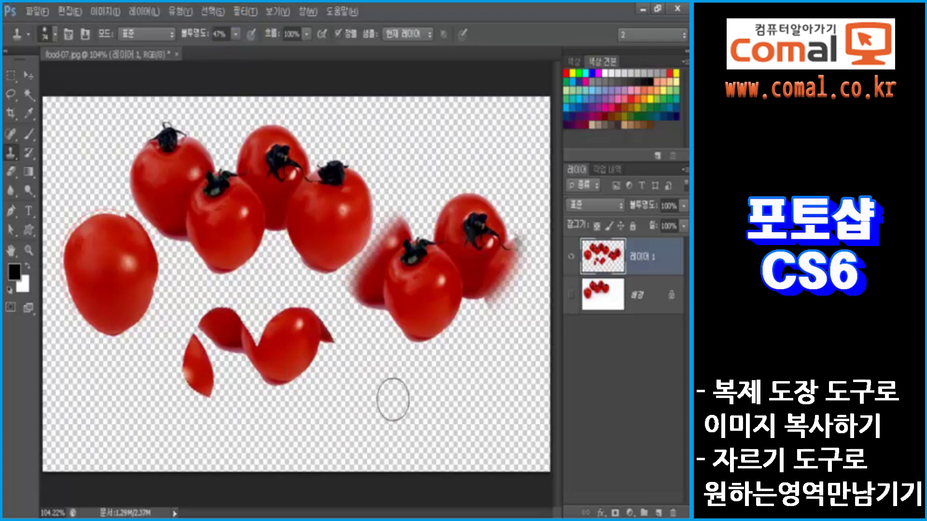
click(428, 410)
mouse_move(427, 410)
mouse_down()
mouse_move(399, 414)
mouse_move(472, 375)
mouse_move(399, 420)
mouse_move(507, 359)
mouse_move(424, 376)
mouse_move(509, 343)
mouse_move(361, 395)
mouse_move(508, 346)
mouse_move(408, 428)
mouse_move(525, 393)
mouse_move(511, 419)
mouse_move(456, 430)
mouse_move(473, 375)
mouse_move(466, 372)
mouse_move(473, 378)
mouse_move(464, 283)
mouse_up()
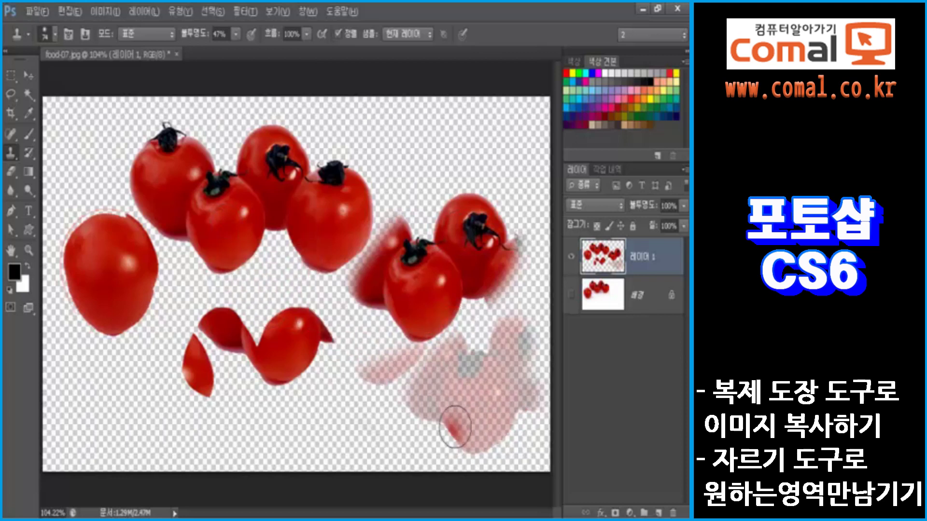
click(491, 388)
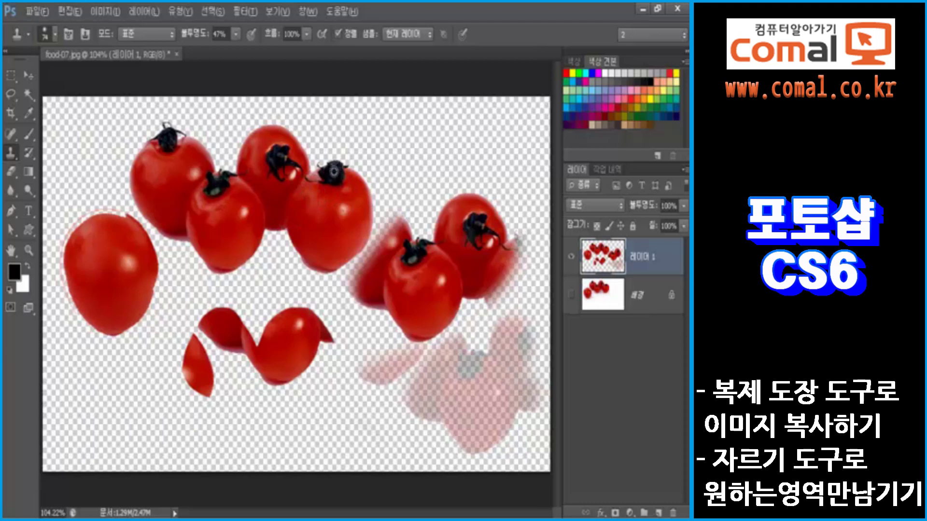
Sample the stem of the rear-left tomato and clone it semi-transparently onto the upper part of the stemless front tomato
alt+click(167, 140)
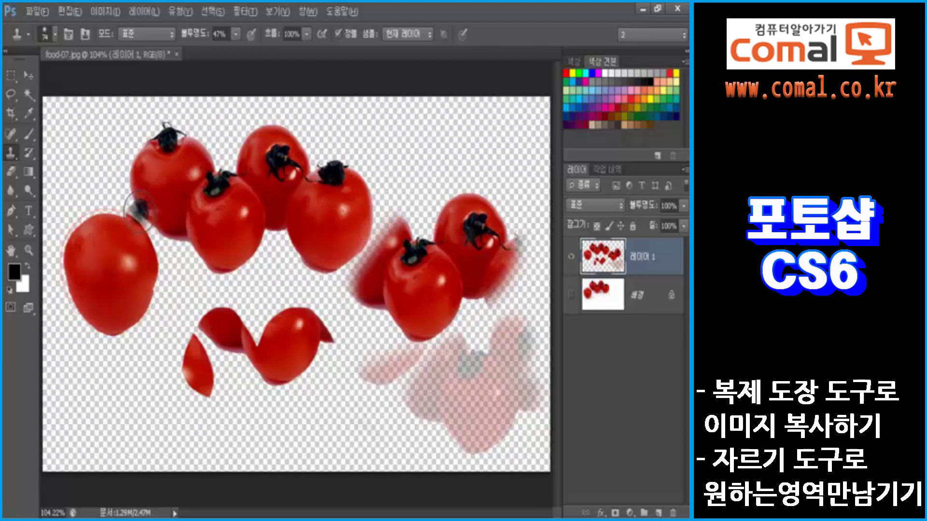
click(97, 234)
mouse_move(97, 237)
mouse_down()
mouse_move(106, 234)
mouse_move(94, 219)
mouse_move(98, 236)
mouse_move(96, 218)
mouse_up()
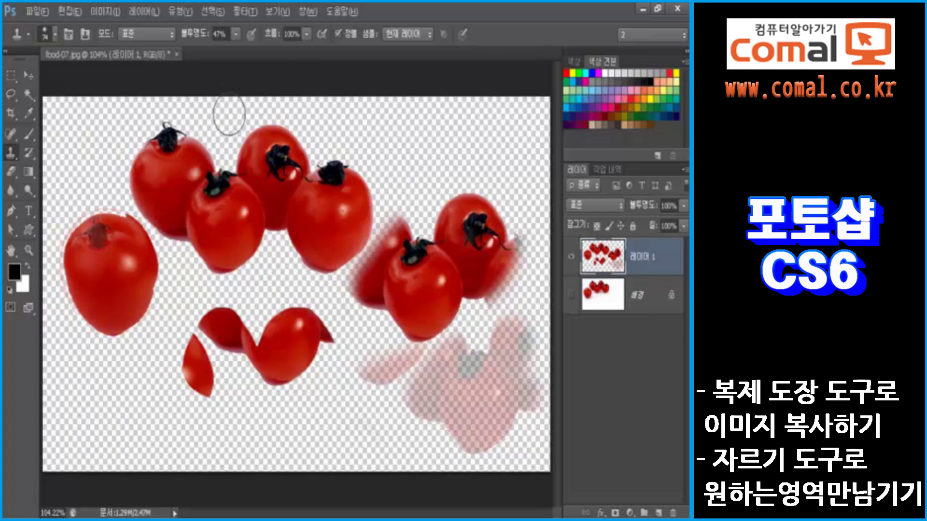
Set the Clone Stamp opacity to 100% and paint the sampled stem again on the front tomato
click(223, 34)
text(10)
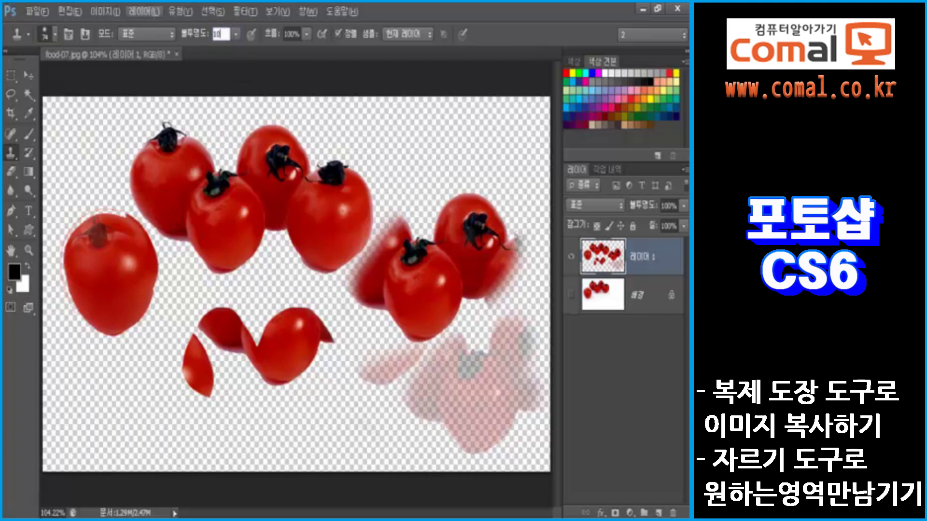
text(0)
key(Return)
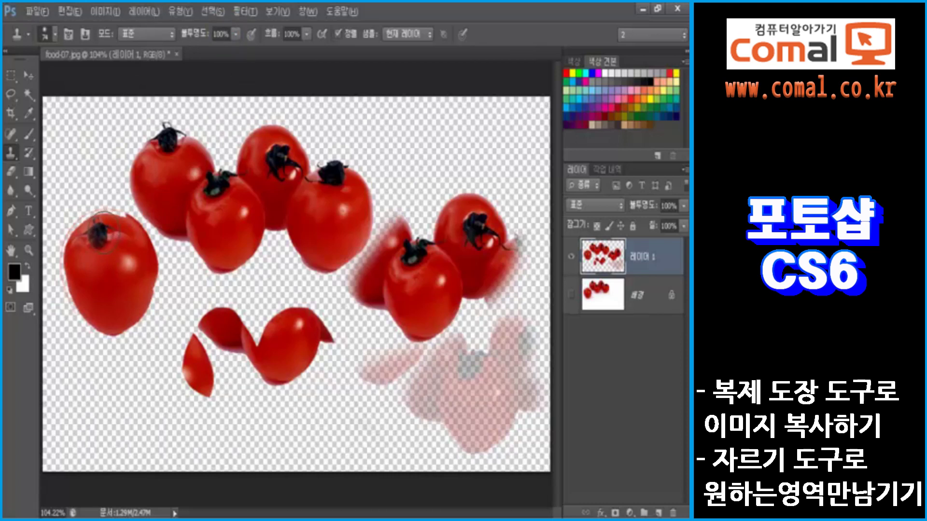
mouse_move(104, 233)
mouse_down()
mouse_move(87, 221)
mouse_move(94, 236)
mouse_up()
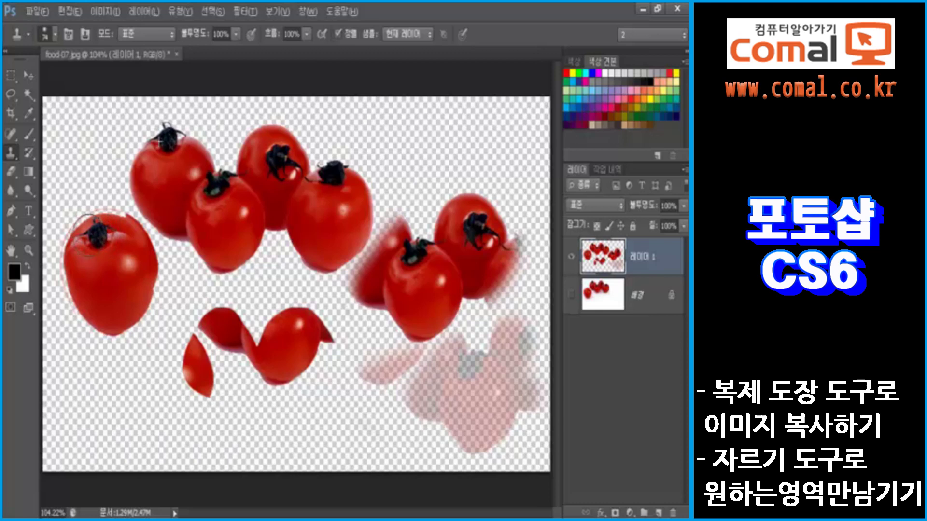
click(177, 301)
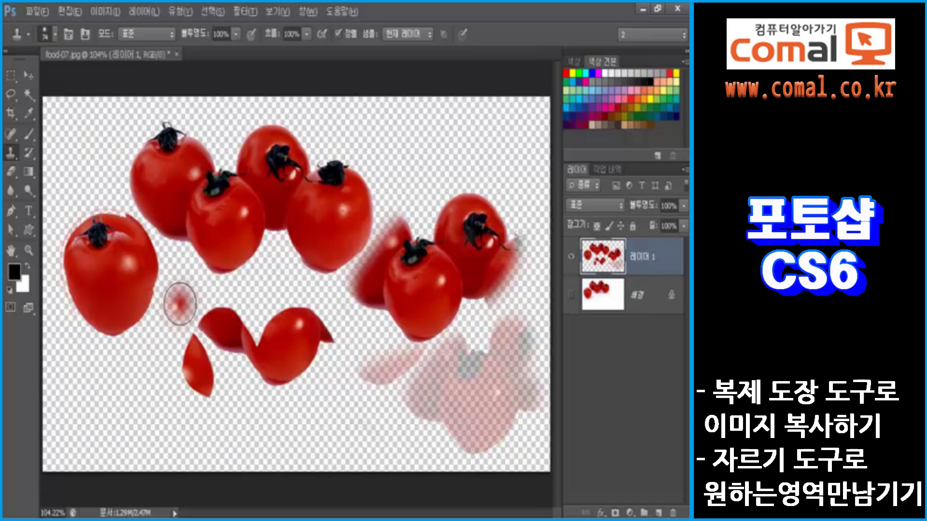
Delete the layer with the cloned tomatoes and switch to the Pattern Stamp tool
click(673, 513)
right_click(7, 152)
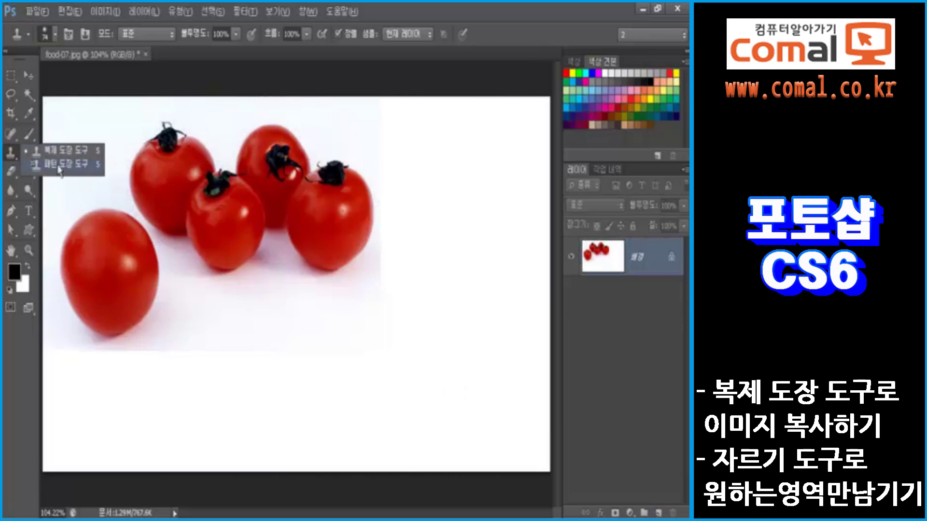
click(76, 172)
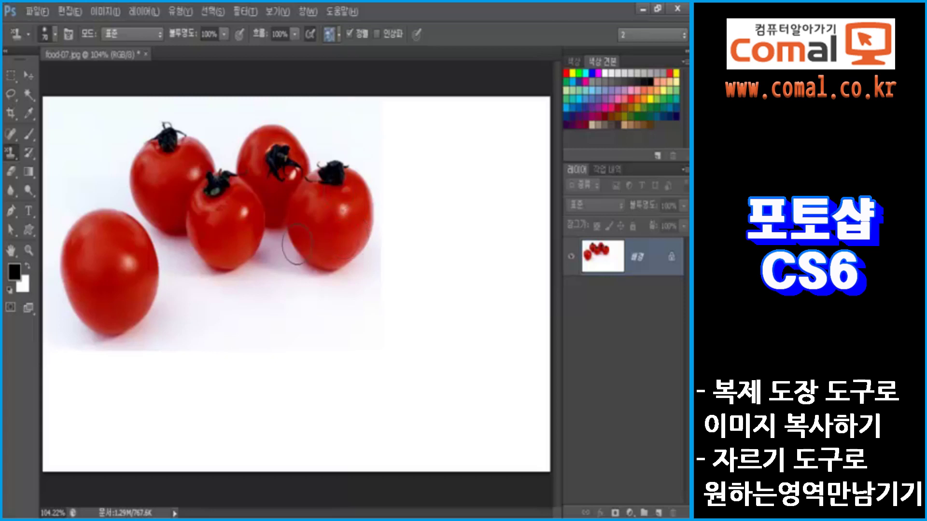
Choose the purple flower pattern and paint it over the area below the tomatoes and the front tomato's lower edge
click(340, 35)
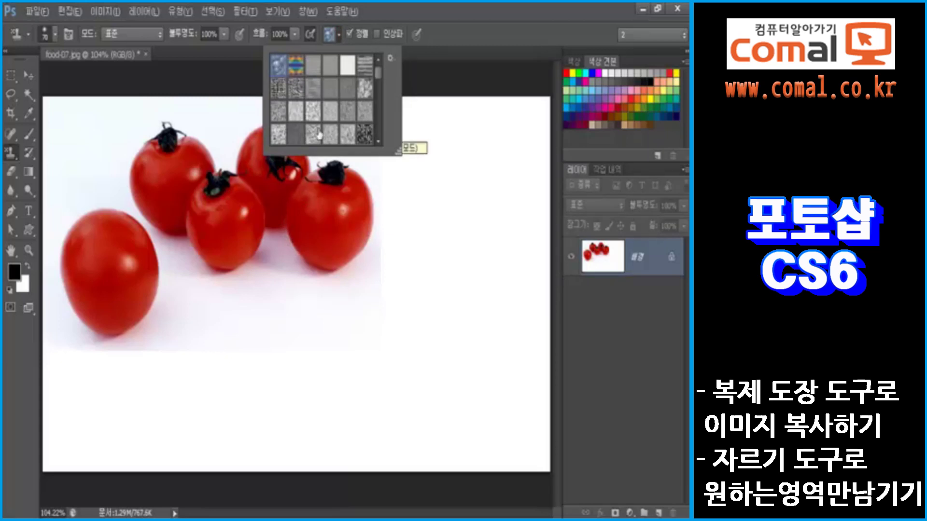
drag(378, 71, 379, 91)
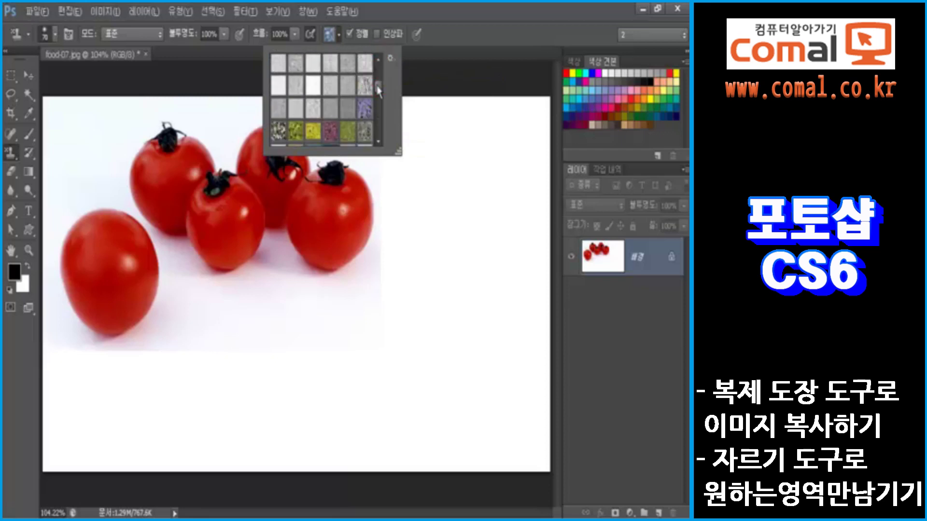
click(373, 108)
click(341, 35)
mouse_move(114, 326)
mouse_down()
mouse_move(212, 281)
mouse_move(273, 321)
mouse_move(118, 347)
mouse_move(225, 329)
mouse_move(271, 367)
mouse_move(144, 413)
mouse_move(279, 424)
mouse_move(282, 437)
mouse_up()
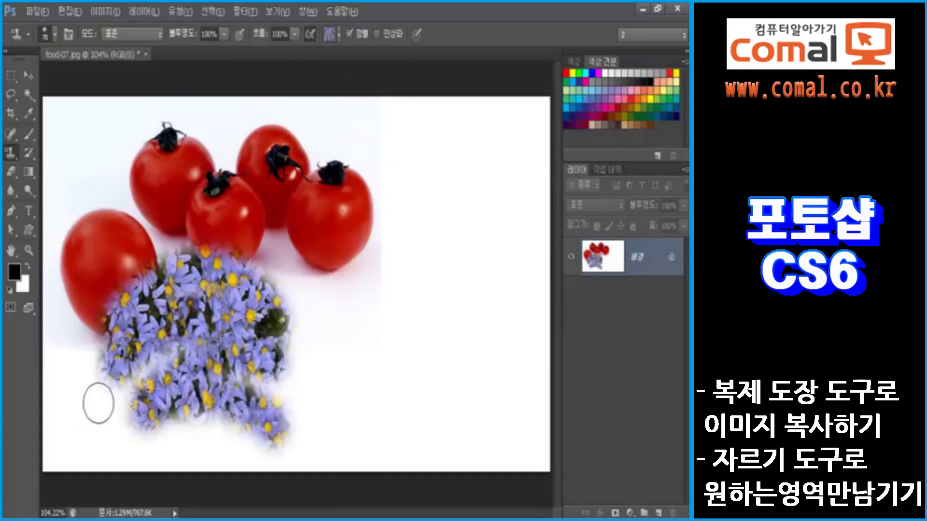
Choose the yellow flower pattern and paint it over the two tomatoes on the right of the group
click(340, 34)
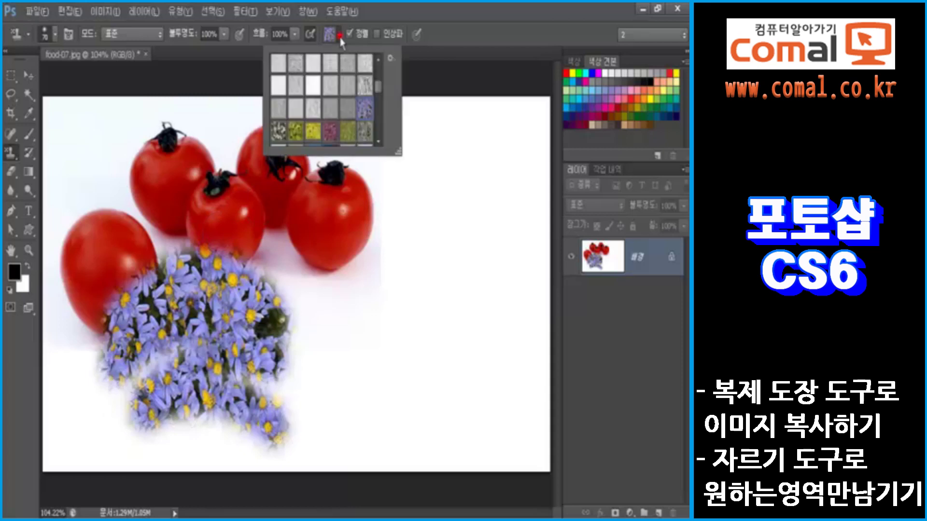
click(314, 130)
click(340, 33)
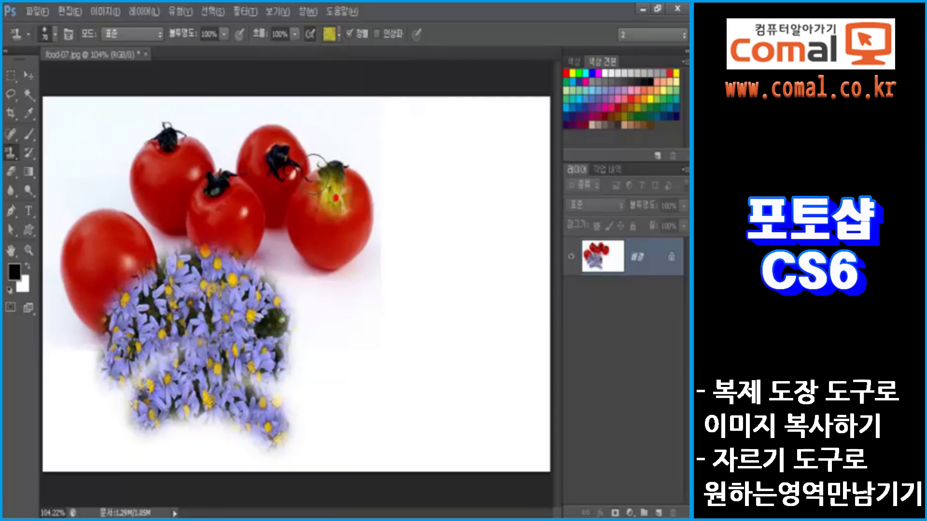
mouse_move(335, 198)
mouse_down()
mouse_move(275, 160)
mouse_move(352, 170)
mouse_move(377, 216)
mouse_move(344, 147)
mouse_move(238, 153)
mouse_move(338, 144)
mouse_move(379, 208)
mouse_move(292, 154)
mouse_move(241, 158)
mouse_move(267, 162)
mouse_move(355, 230)
mouse_move(343, 203)
mouse_up()
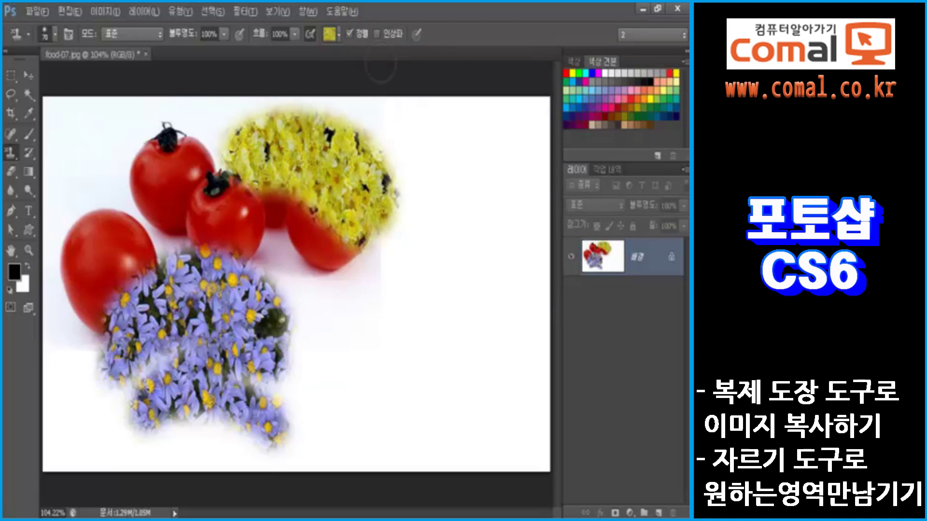
Turn on the Impressionist option and paint a blurred yellow flower patch in the white area right of the purple flowers
click(376, 33)
mouse_move(333, 310)
mouse_down()
mouse_move(388, 313)
mouse_move(421, 282)
mouse_move(373, 322)
mouse_move(428, 314)
mouse_move(412, 341)
mouse_move(345, 357)
mouse_move(397, 362)
mouse_move(409, 316)
mouse_up()
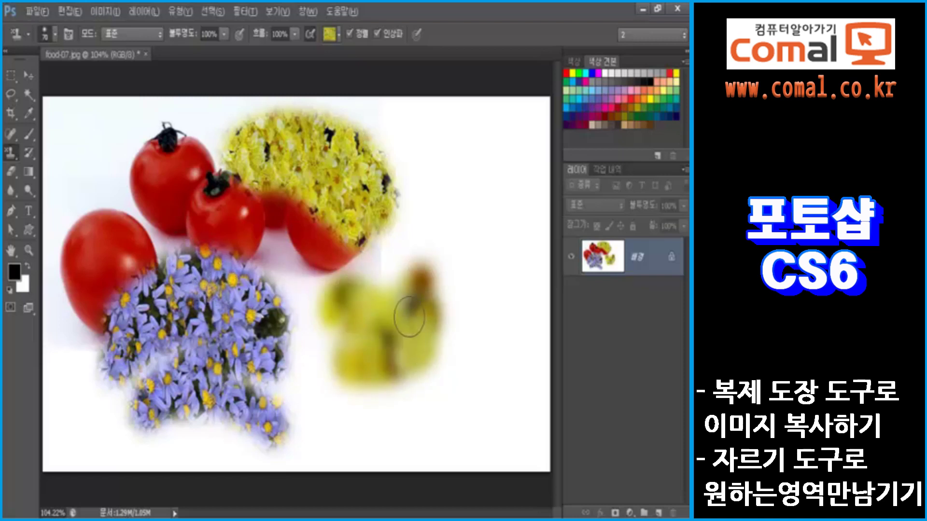
mouse_move(366, 378)
mouse_down()
mouse_move(328, 329)
mouse_move(330, 371)
mouse_move(409, 383)
mouse_move(384, 414)
mouse_move(327, 396)
mouse_move(377, 420)
mouse_up()
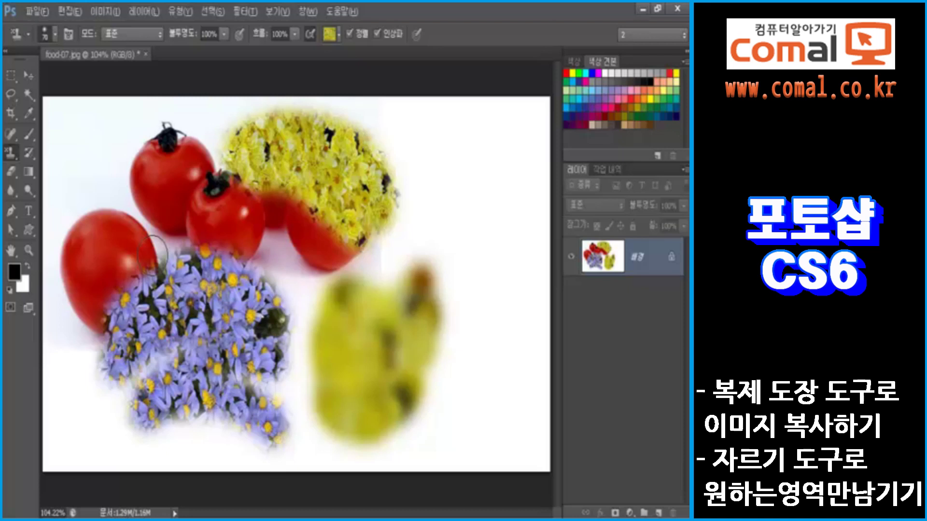
Make a rectangular selection over the left tomatoes and purple flowers, and paint the impressionist yellow pattern inside it
click(11, 76)
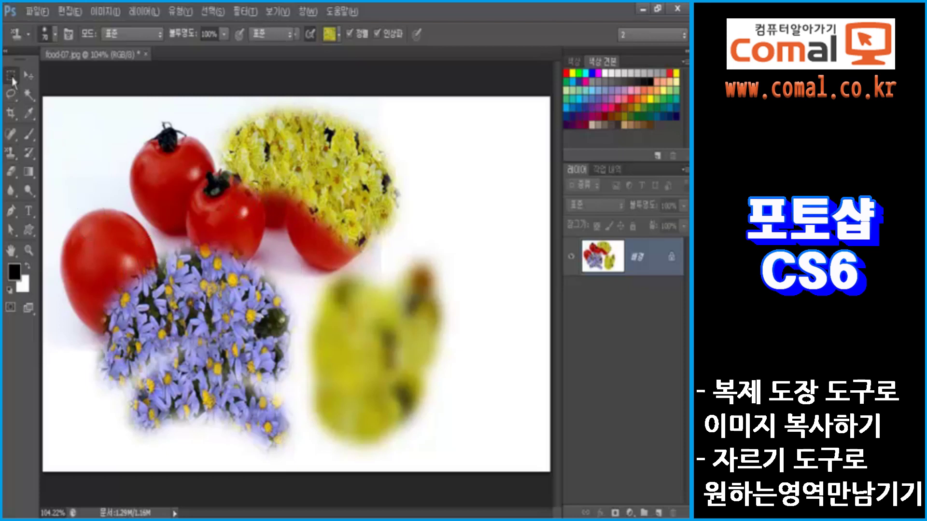
drag(97, 130, 260, 338)
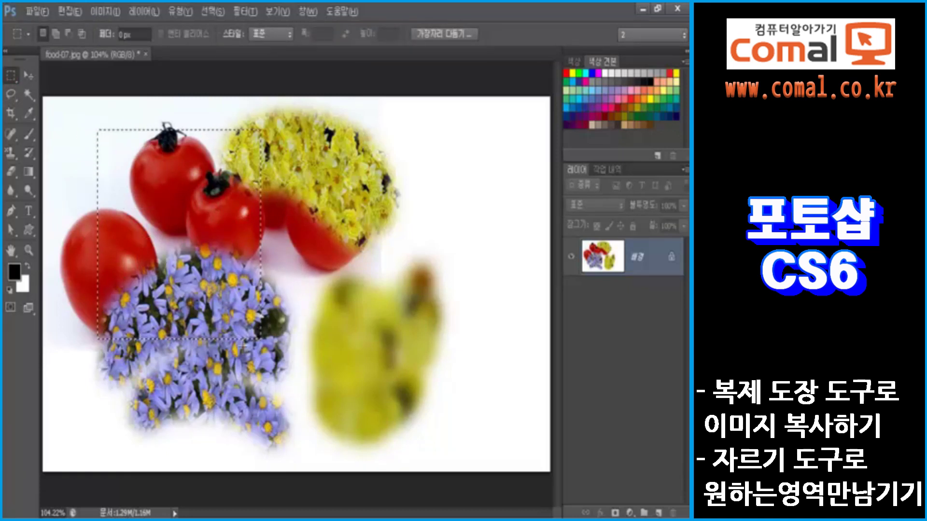
drag(168, 303, 171, 301)
click(11, 153)
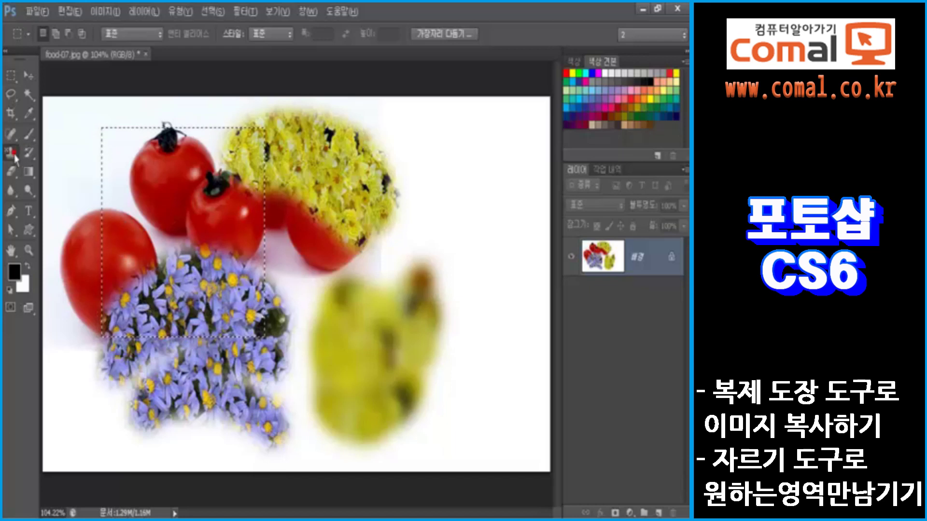
mouse_move(128, 164)
mouse_down()
mouse_move(137, 160)
mouse_move(119, 143)
mouse_move(169, 145)
mouse_move(228, 126)
mouse_move(43, 275)
mouse_move(188, 172)
mouse_move(157, 354)
mouse_move(351, 232)
mouse_move(270, 285)
mouse_move(82, 128)
mouse_move(326, 372)
mouse_up()
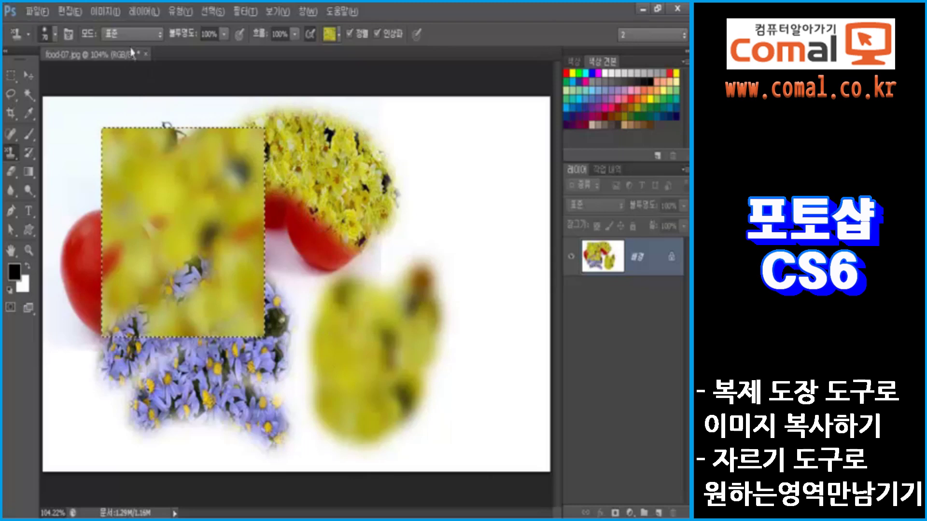
Close food-07.jpg and open 간판.jpg, butter-11.jpg and 원근자르기.jpg together, using the thumbnail view to find them
click(145, 54)
click(363, 228)
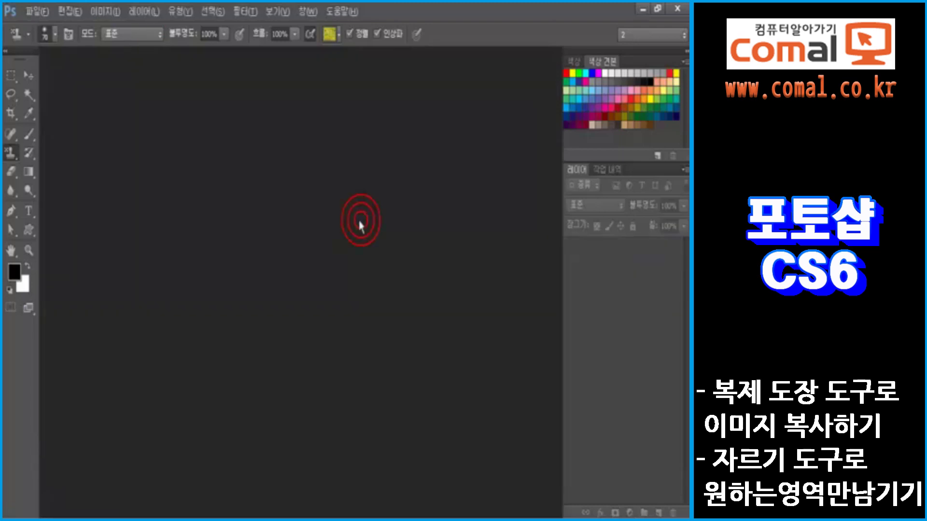
click(34, 15)
click(41, 43)
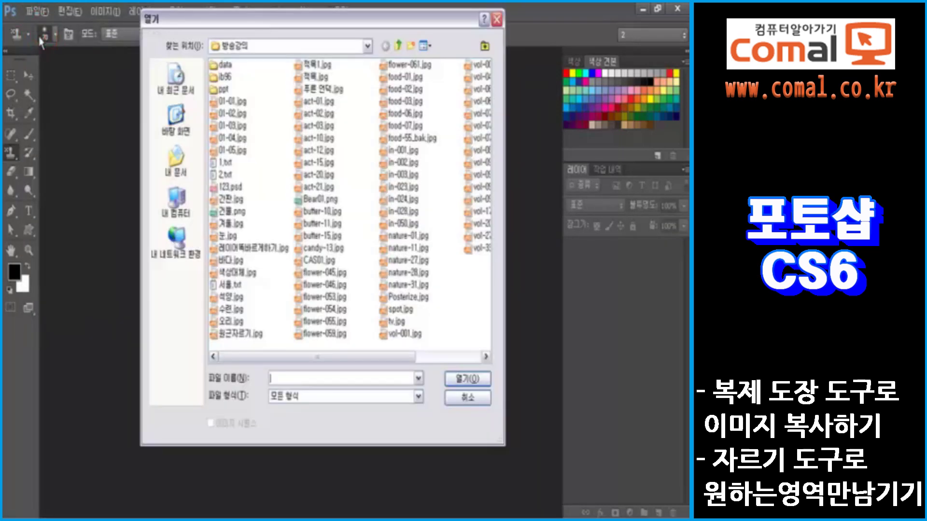
click(423, 46)
click(440, 59)
drag(484, 83, 484, 150)
click(354, 169)
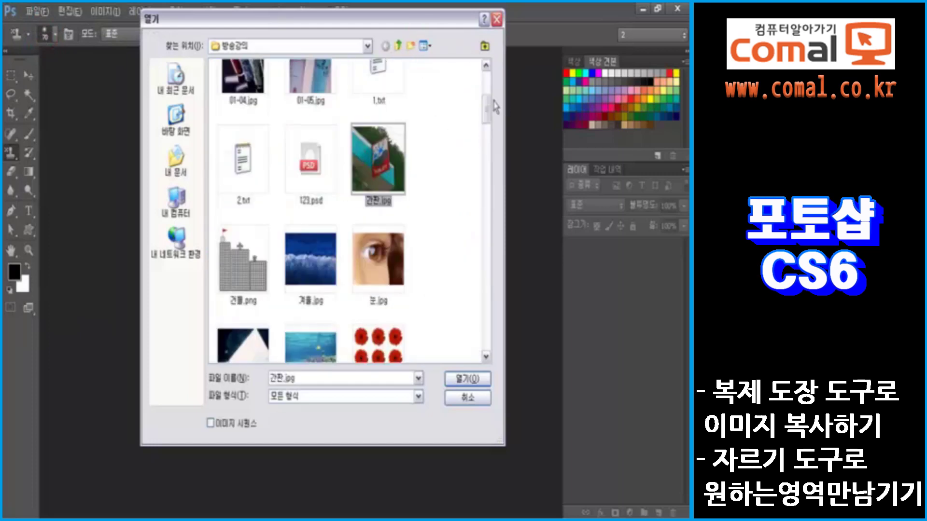
drag(485, 103, 485, 193)
ctrl+click(309, 157)
ctrl+click(243, 188)
click(467, 379)
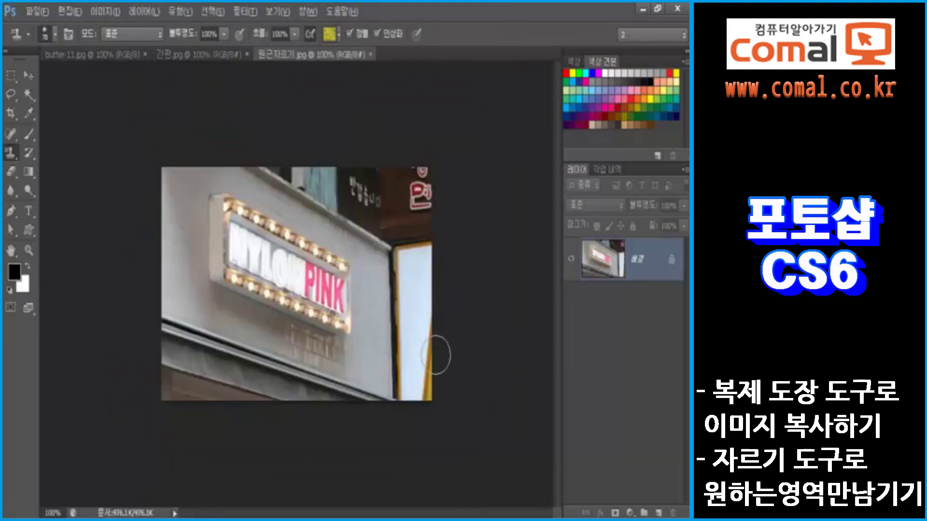
Bring butter-11.jpg to the front and activate the Crop tool on it
click(123, 55)
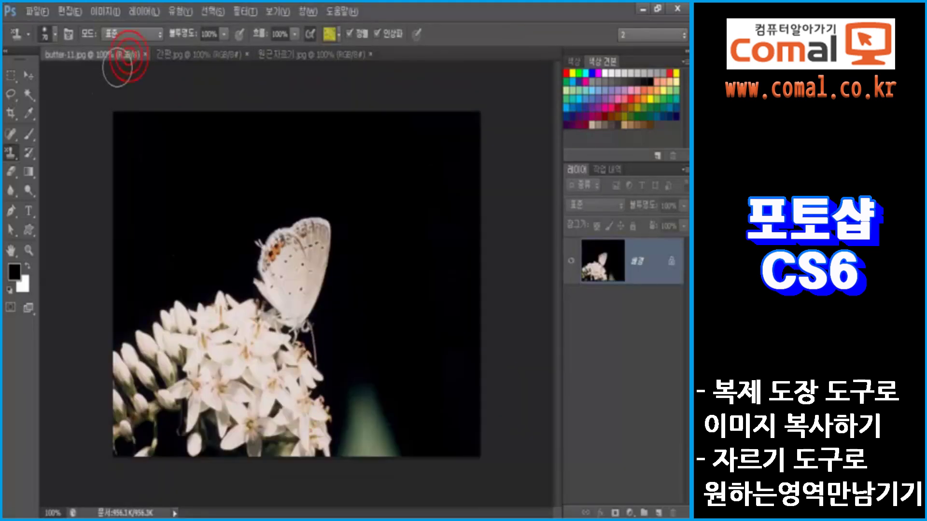
click(12, 114)
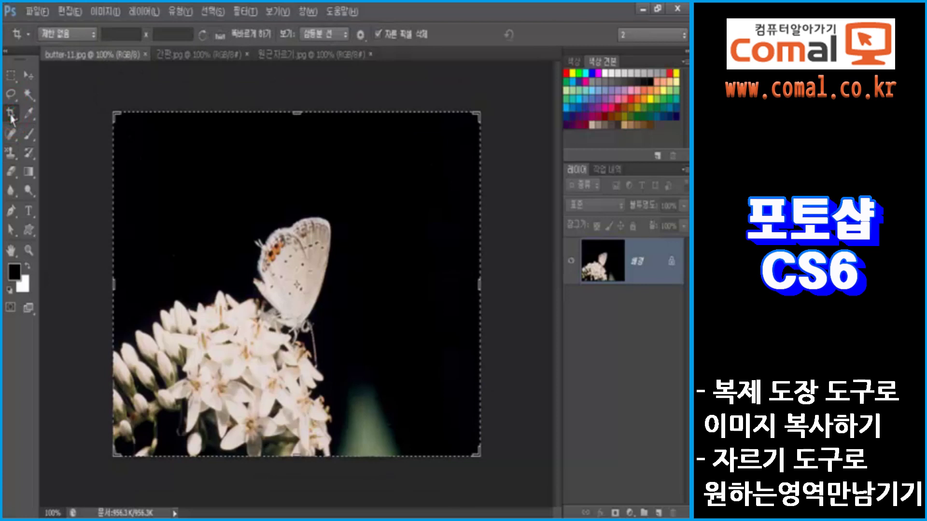
click(12, 116)
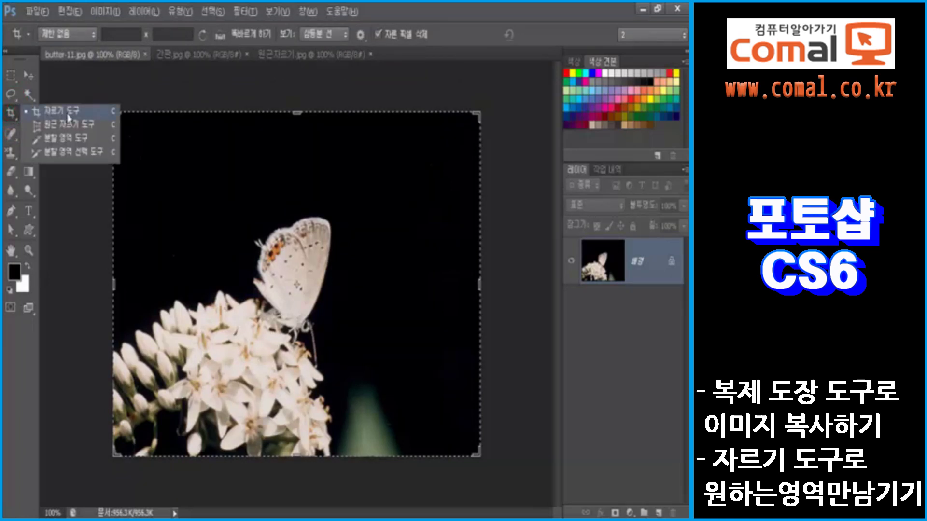
click(80, 141)
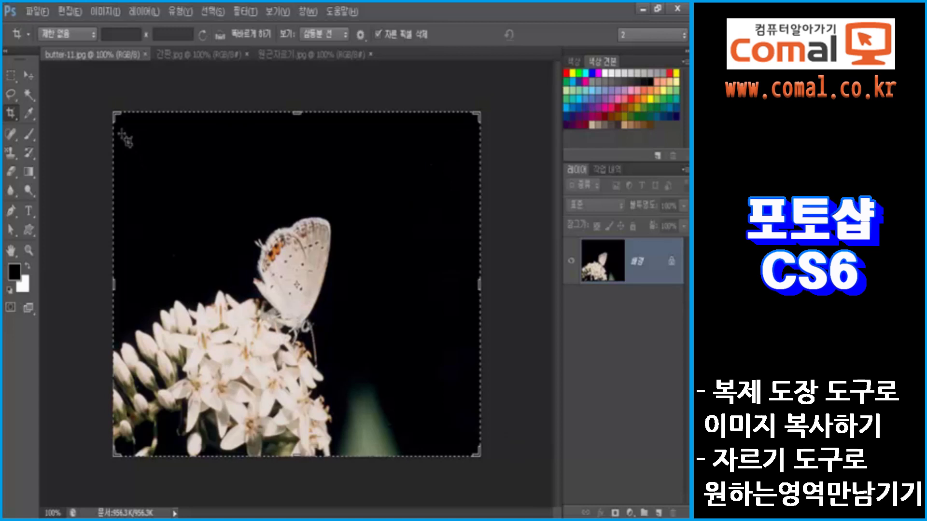
Try to crop the image to a smaller frame around the butterfly and the upper flowers
drag(115, 114, 176, 189)
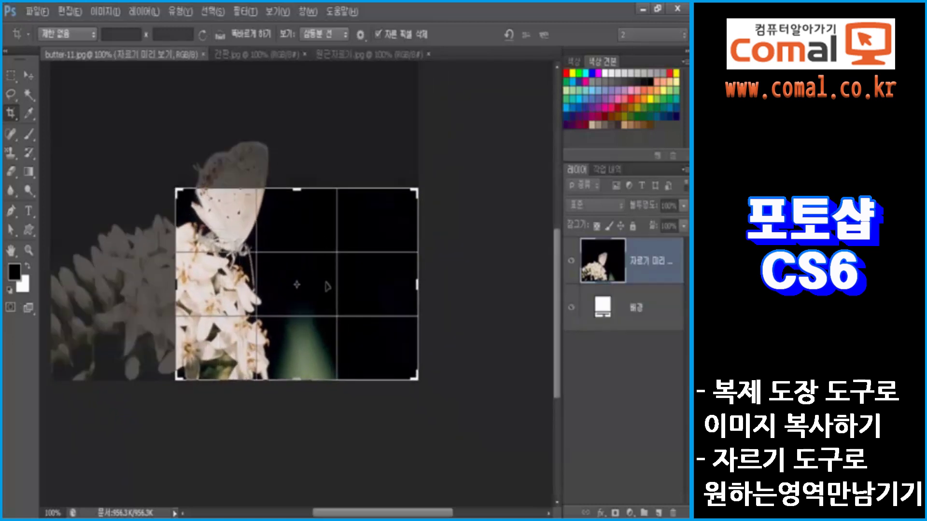
drag(327, 287, 385, 381)
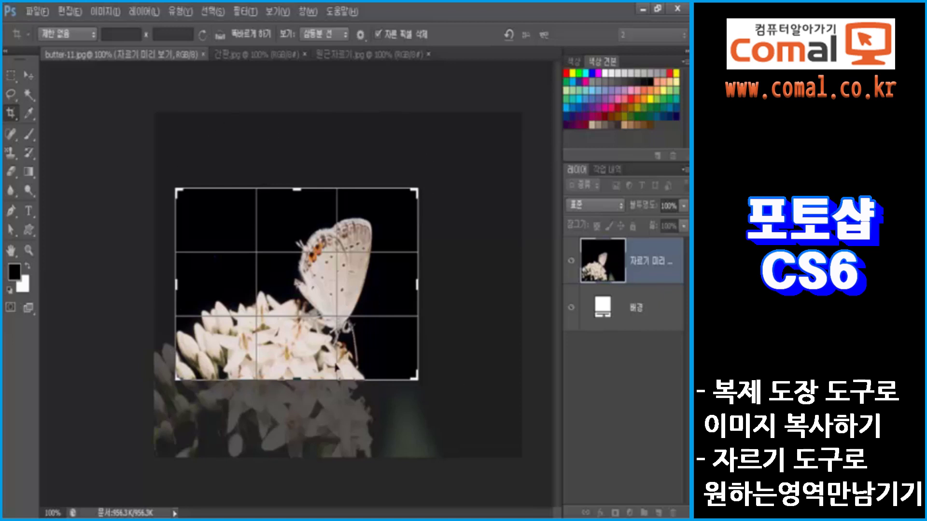
click(526, 34)
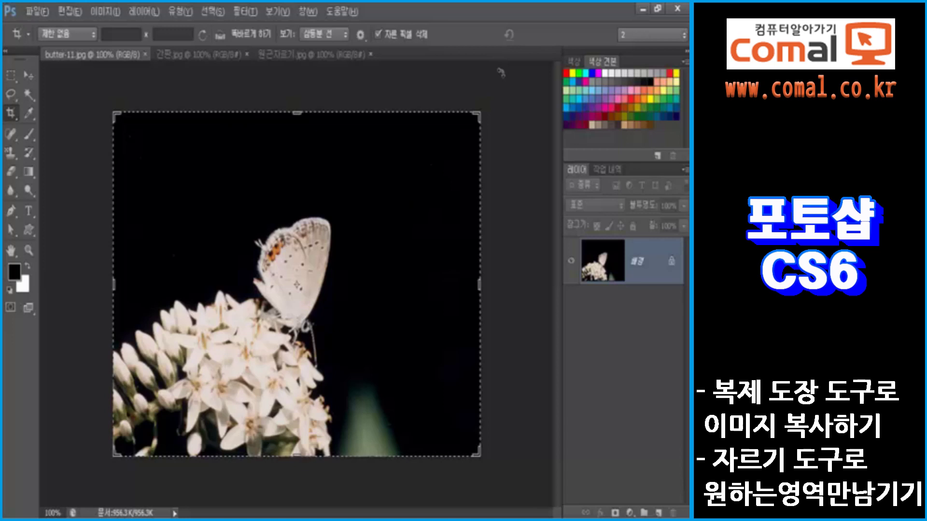
Try to crop butter-11.jpg with the 1 x 1 (square) ratio, shrinking the frame around the butterfly and flowers
click(72, 34)
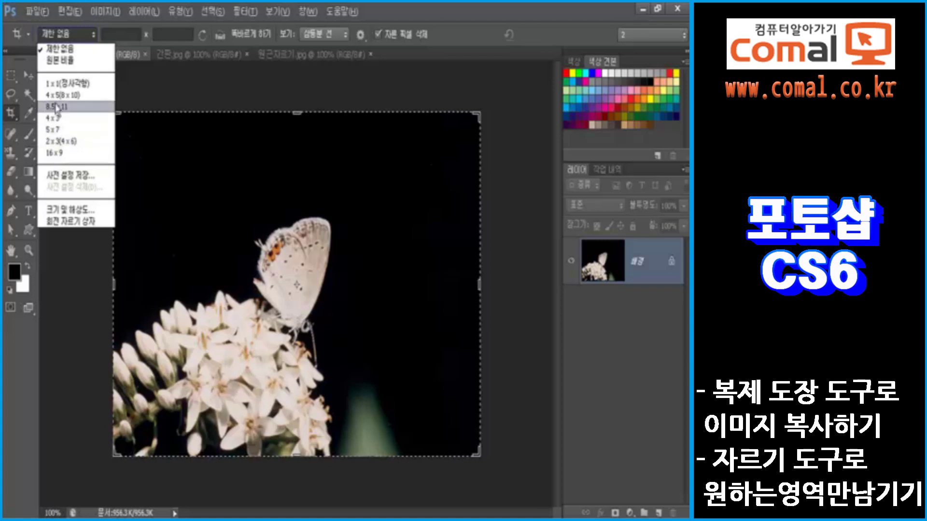
click(53, 84)
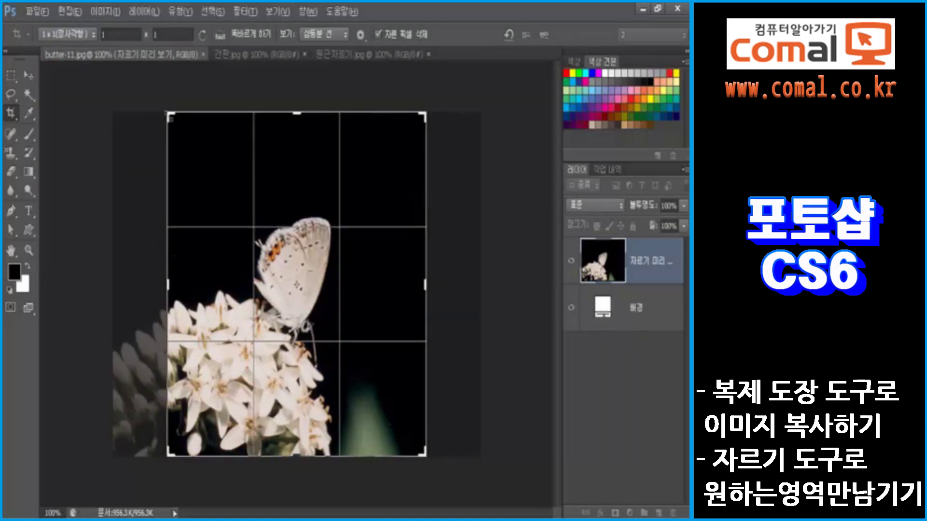
drag(168, 116, 95, 244)
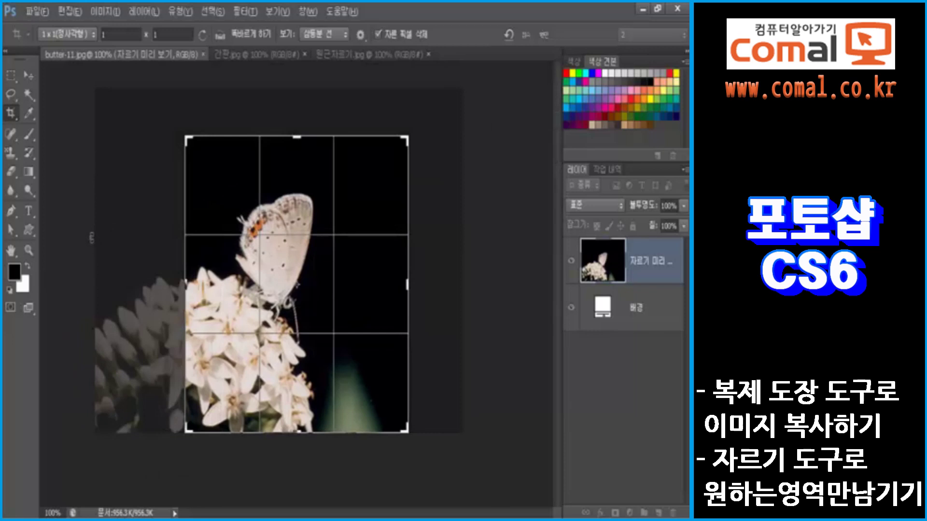
click(525, 35)
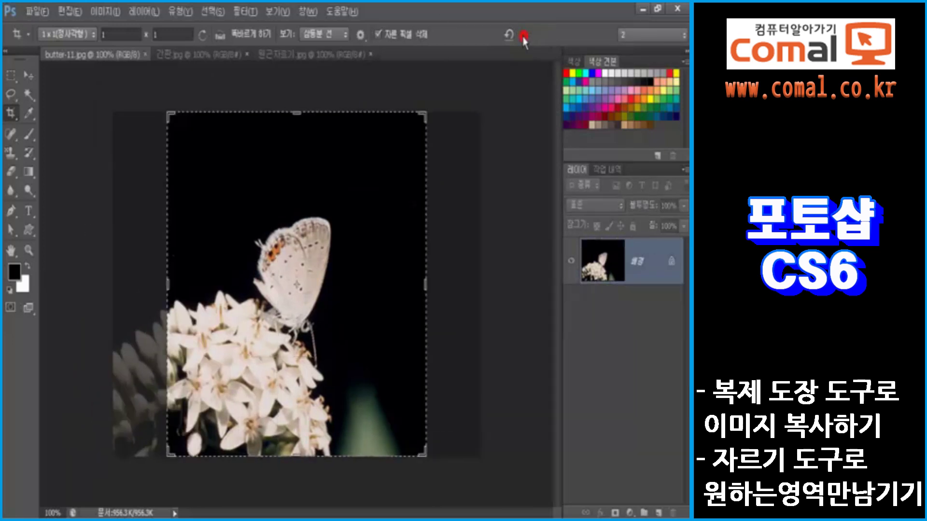
Try to crop the butterfly image to a smaller frame constrained to its original ratio
click(67, 34)
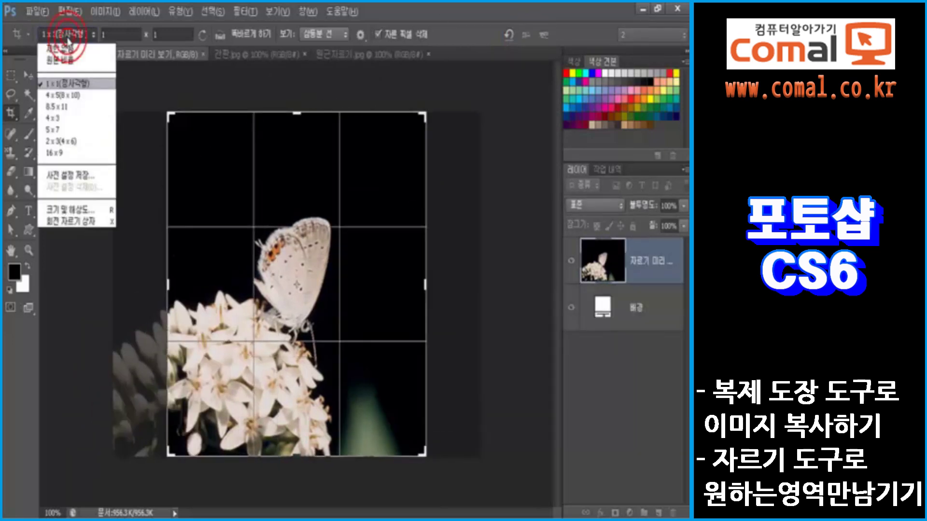
click(63, 60)
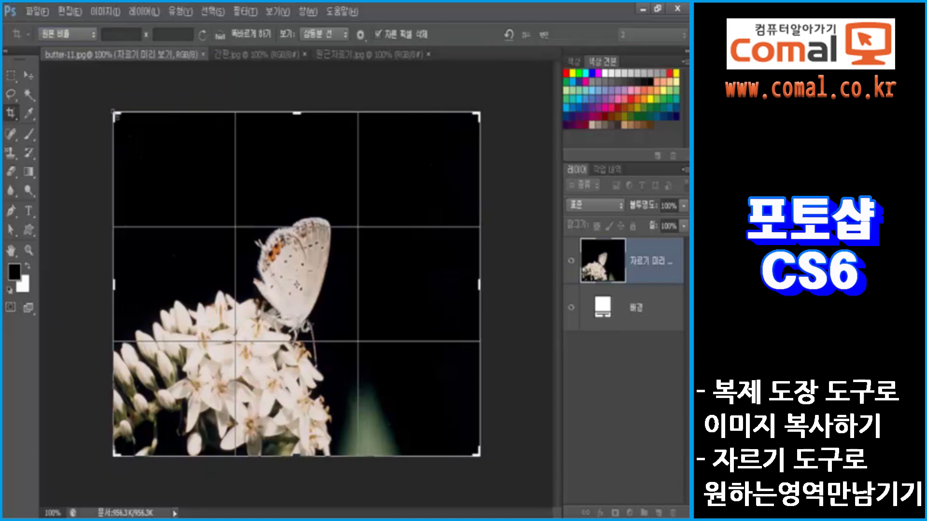
drag(114, 115, 184, 171)
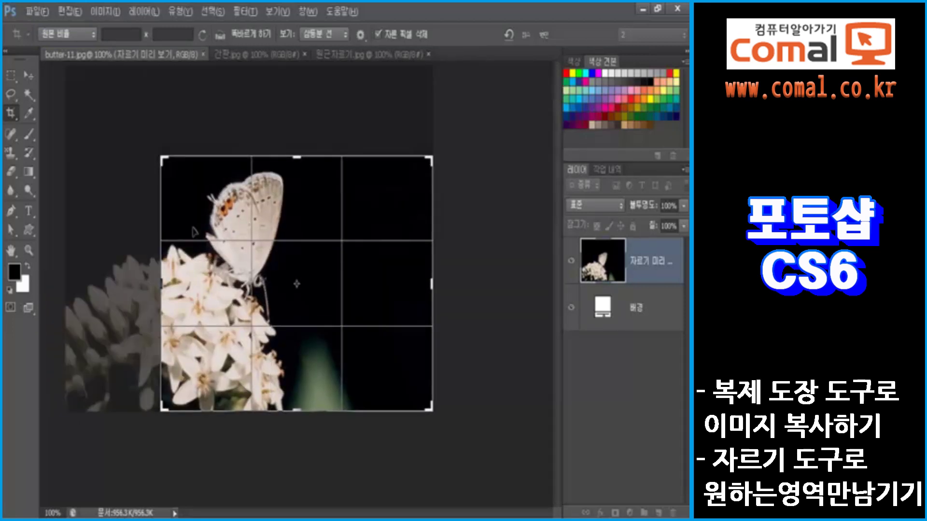
click(543, 34)
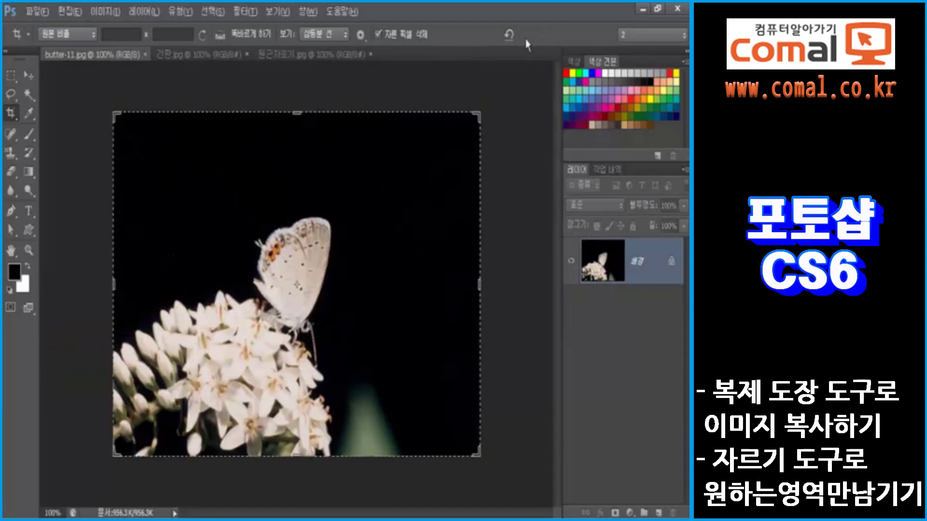
Set the crop ratio to unconstrained and crop the image closely around the butterfly and the white flowers
click(68, 34)
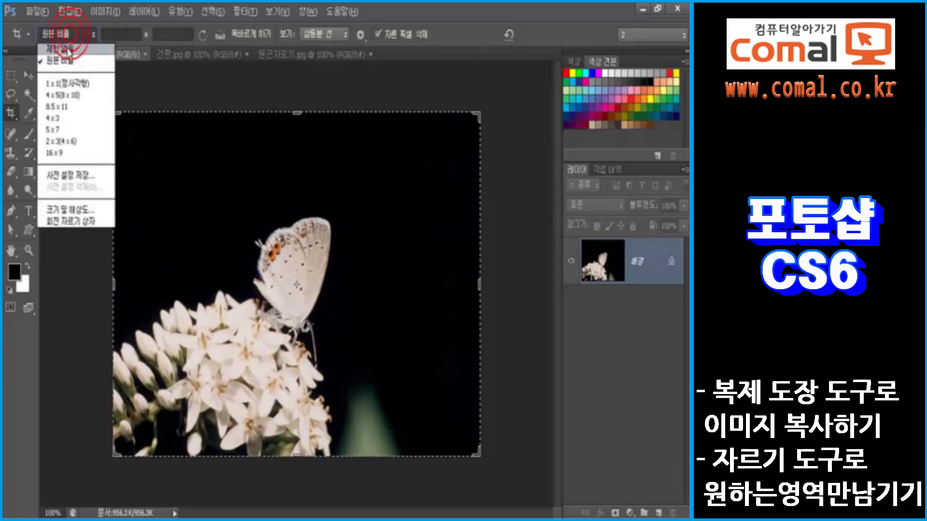
click(67, 48)
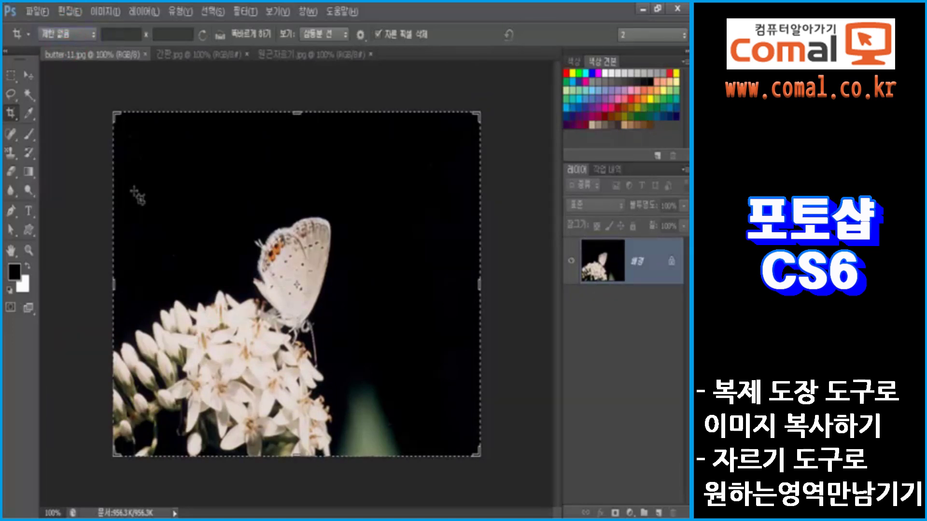
drag(118, 128, 190, 188)
drag(230, 229, 316, 263)
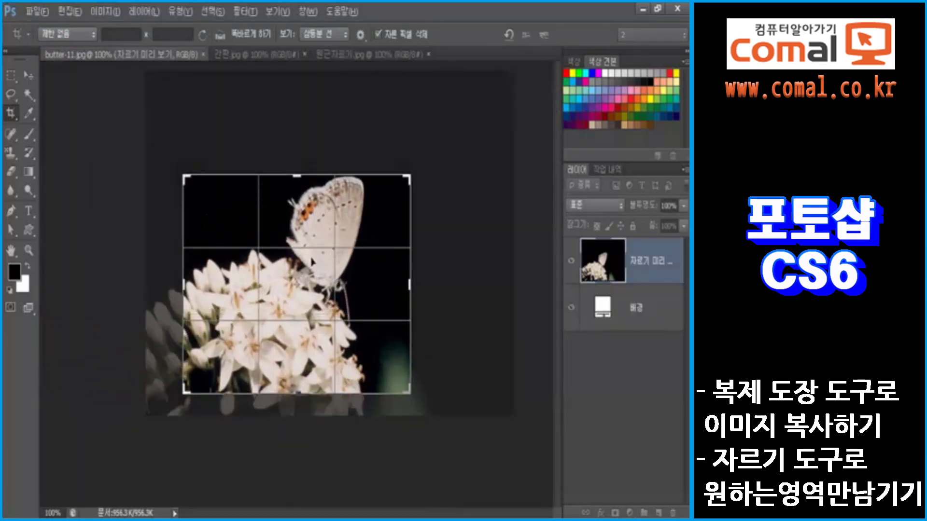
key(Return)
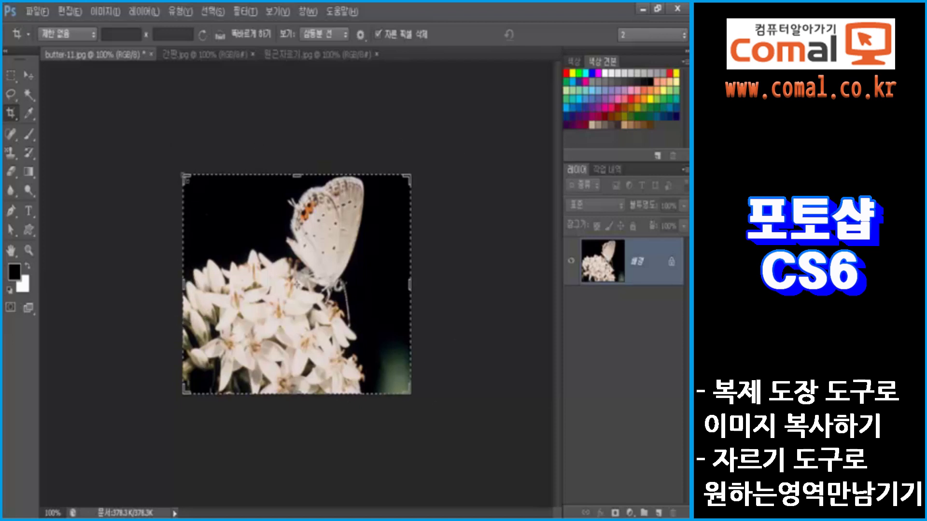
Try extending the canvas outward from the image's upper-left corner, and try straightening and cropping the image along a diagonal line across it
drag(184, 175, 134, 86)
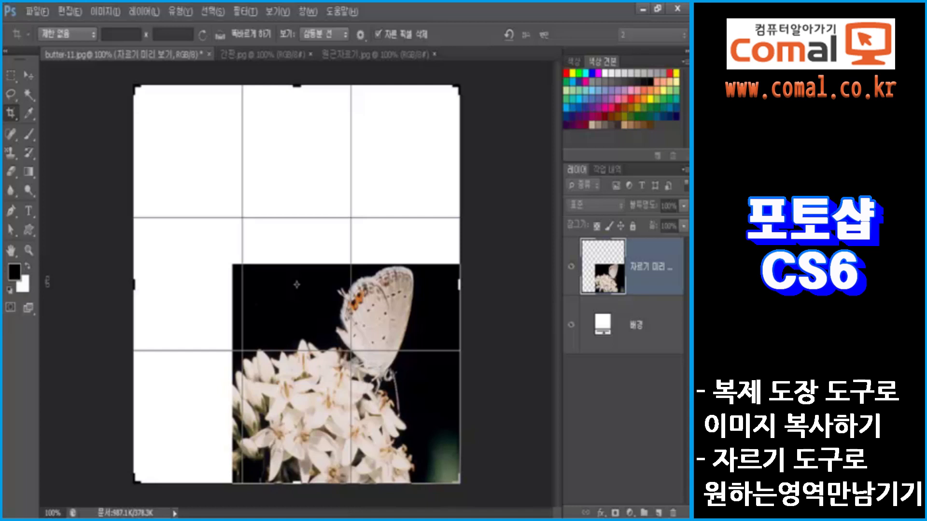
key(Return)
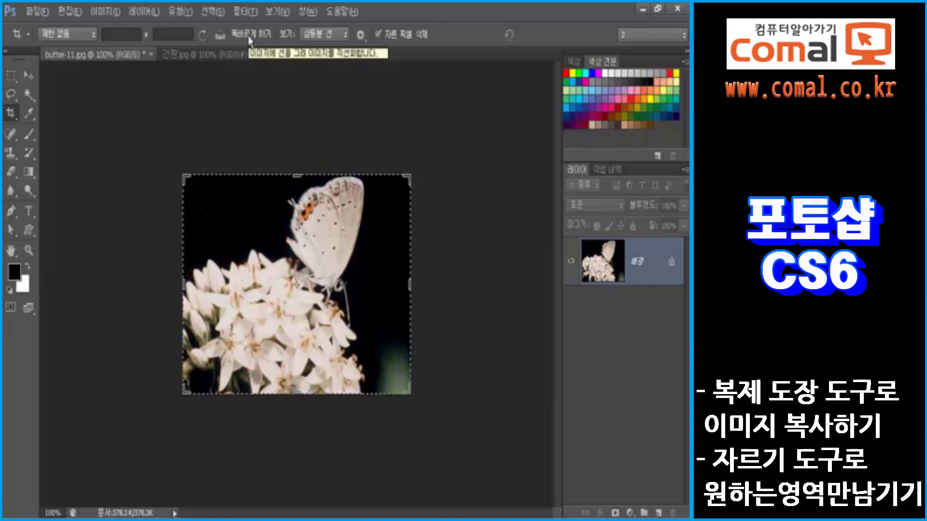
click(221, 36)
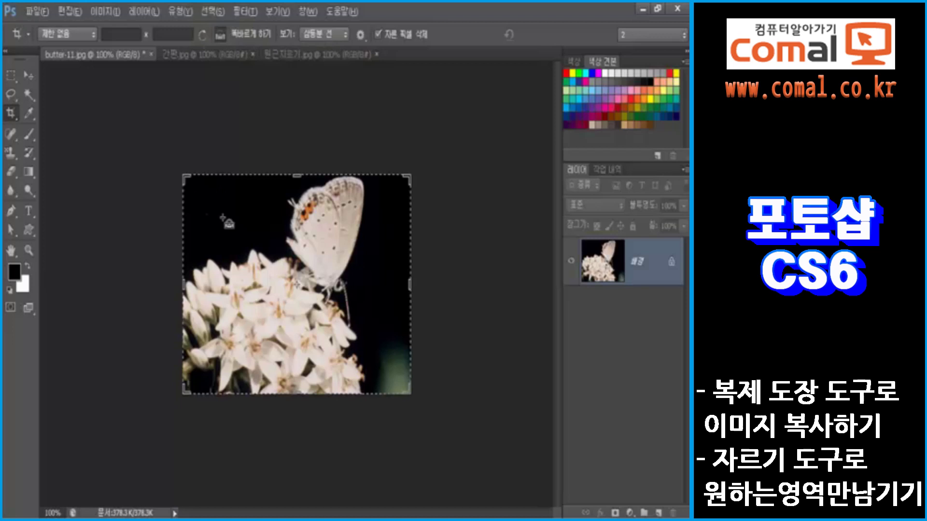
drag(206, 206, 391, 363)
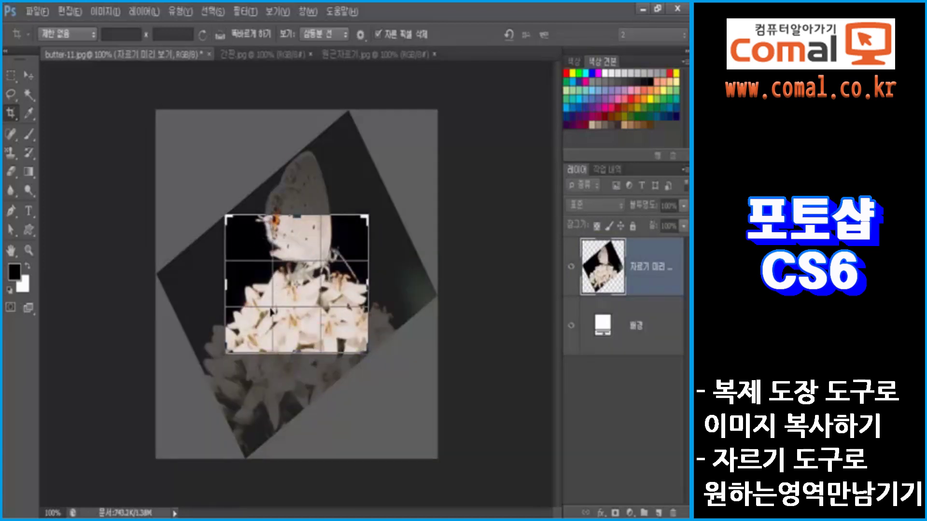
key(Return)
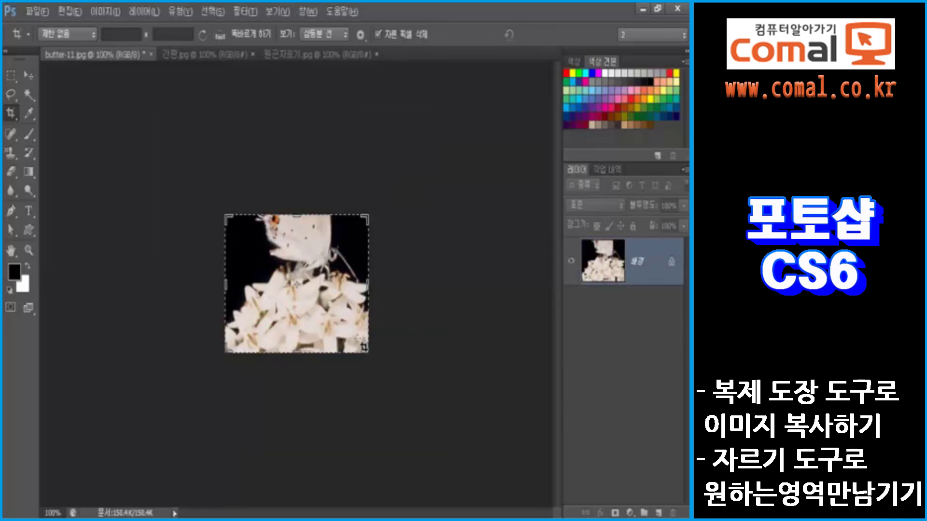
key(ctrl+z)
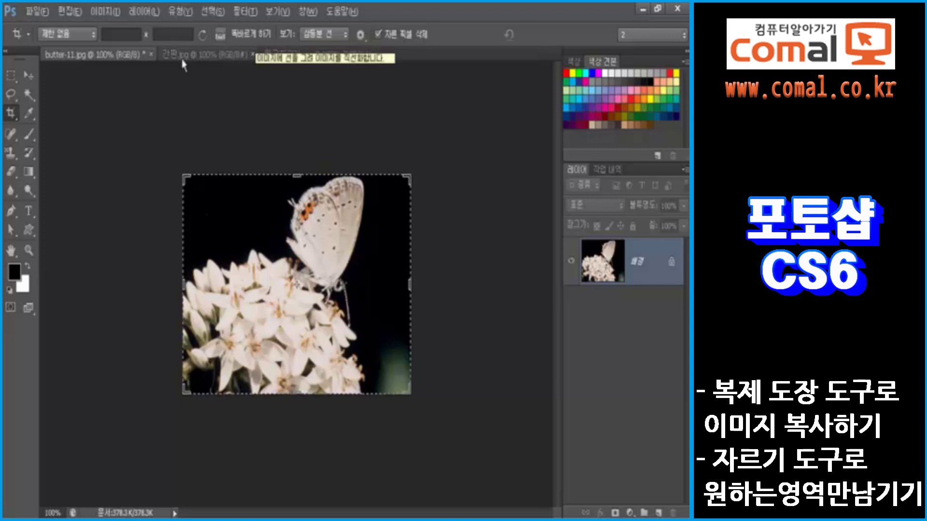
Switch to 간판.jpg and try to straighten it along the upper edge of the TOILET sign
click(202, 57)
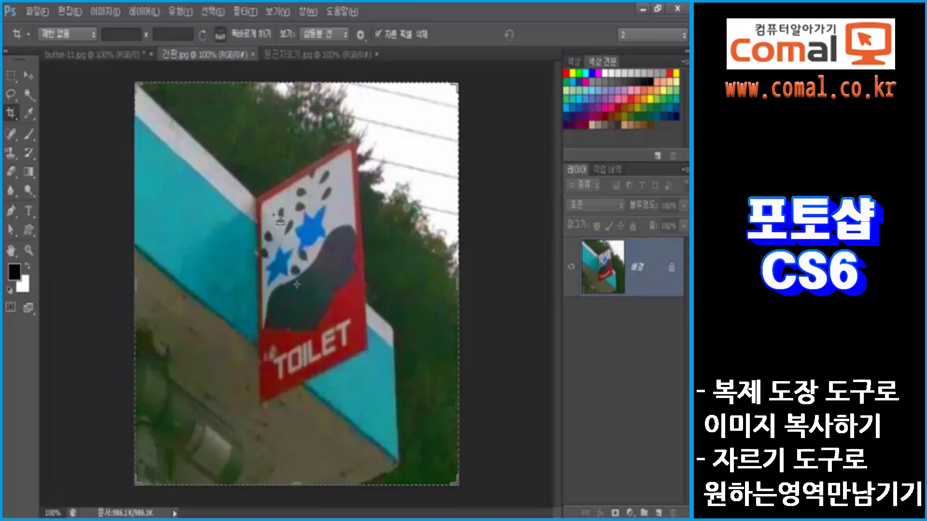
drag(258, 199, 357, 144)
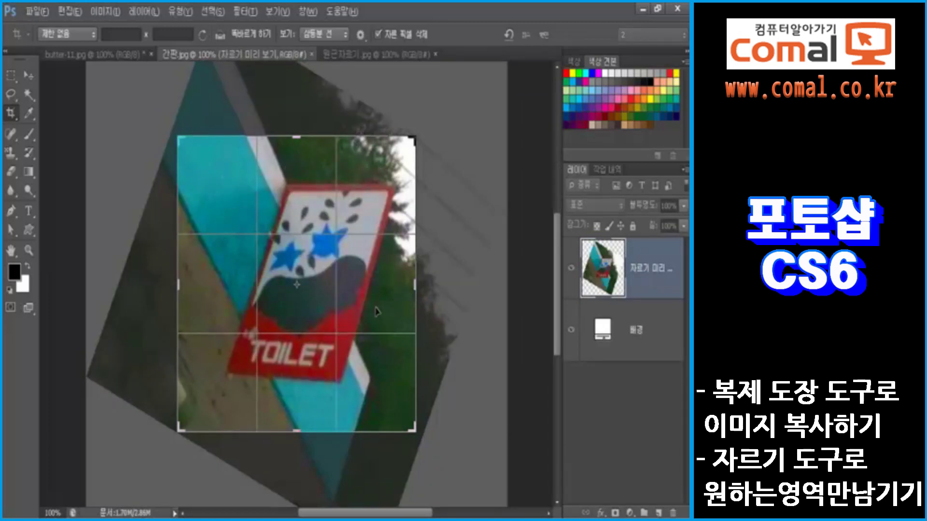
key(Return)
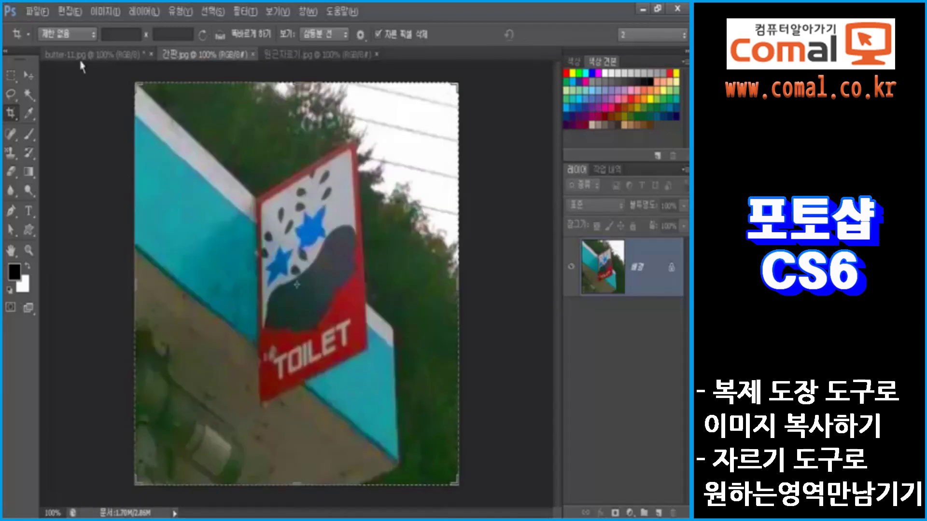
In butter-11.jpg, preview the grid, diagonal, triangle, golden ratio and golden spiral crop overlays, and return to the rule of thirds
click(77, 54)
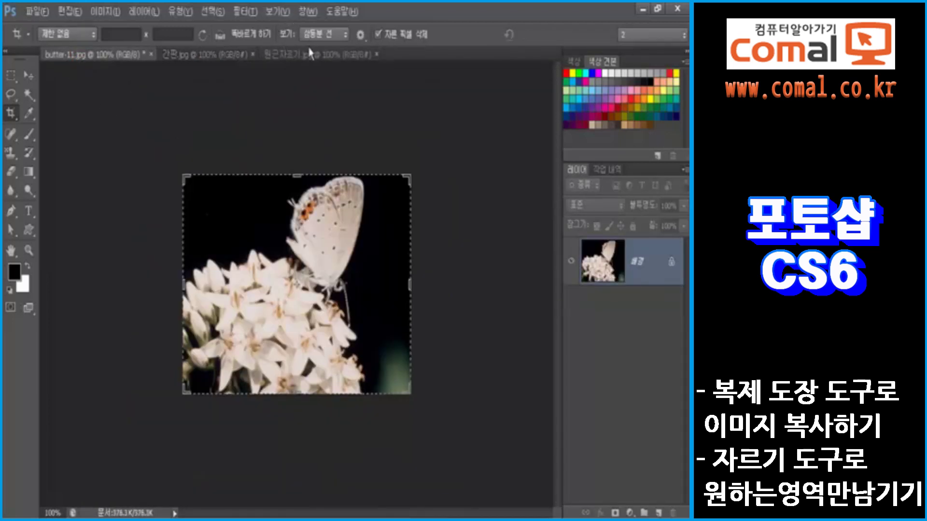
click(231, 207)
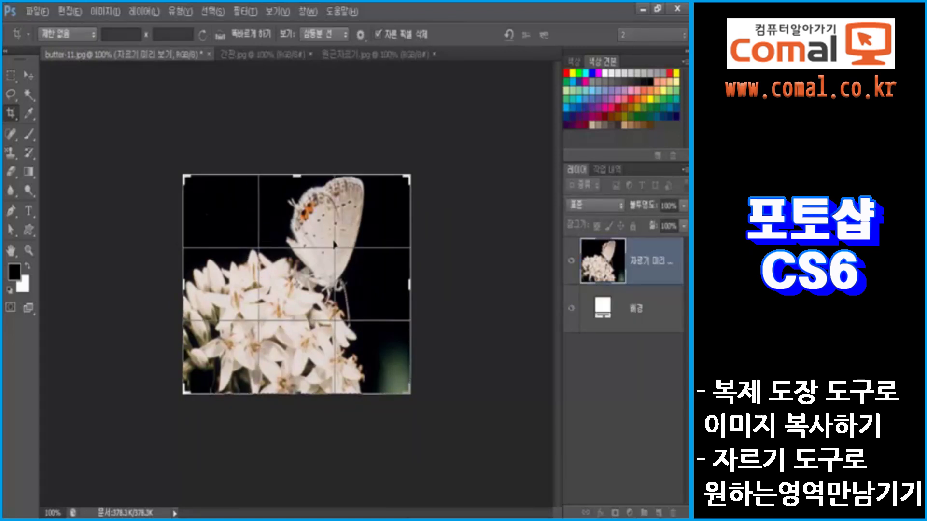
click(322, 34)
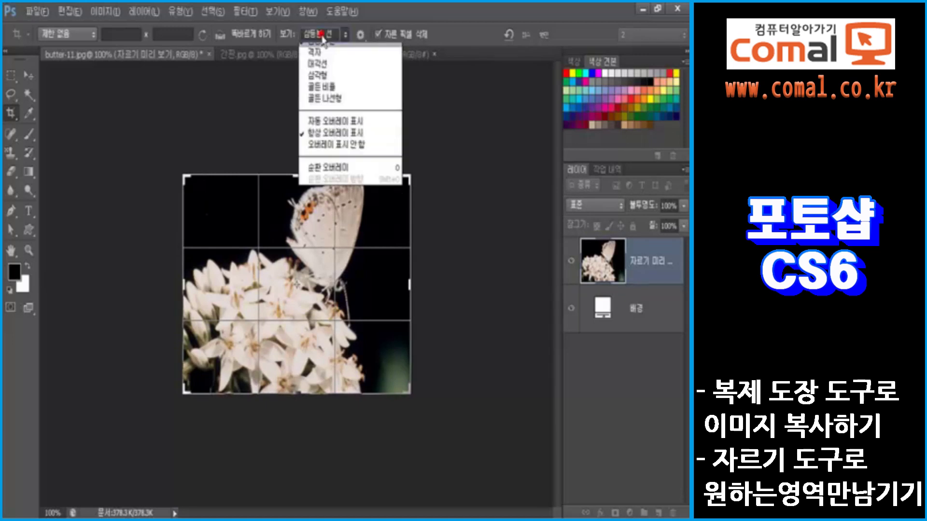
click(314, 60)
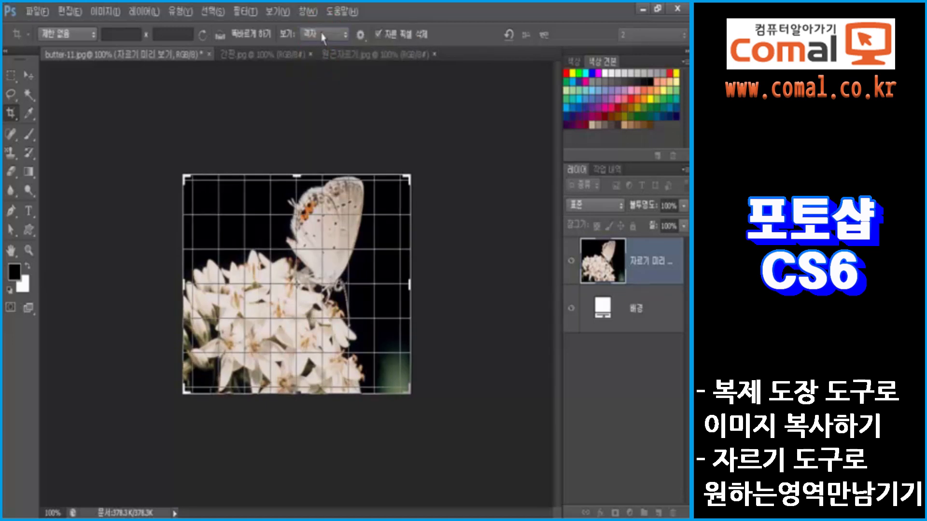
click(322, 35)
click(314, 74)
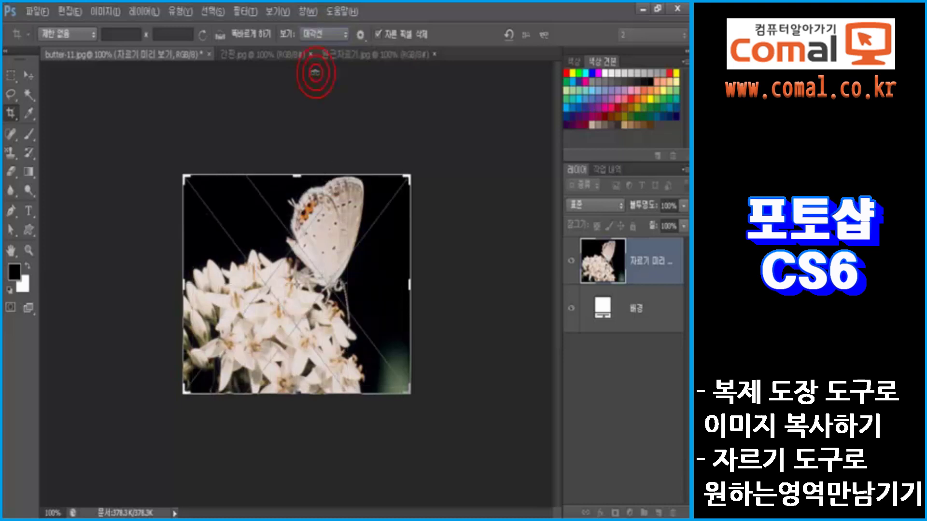
click(322, 35)
click(319, 82)
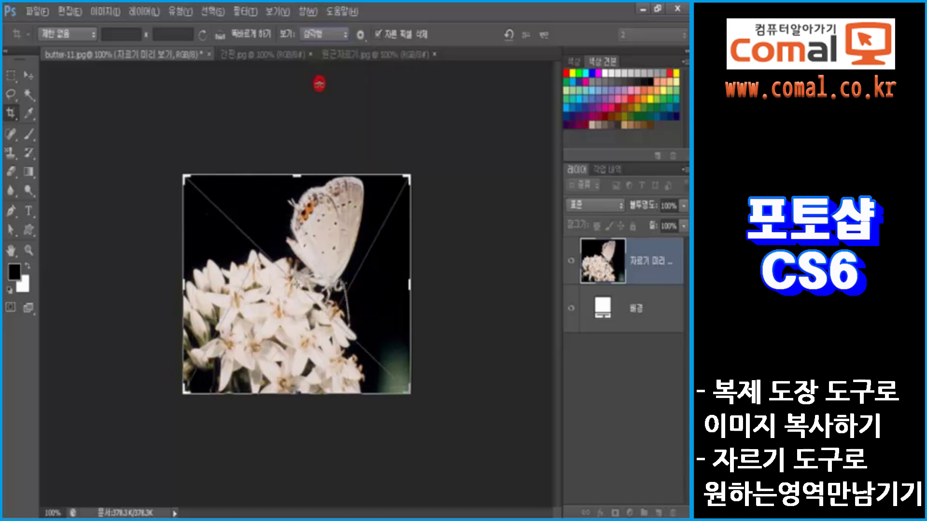
click(323, 36)
click(321, 90)
click(322, 35)
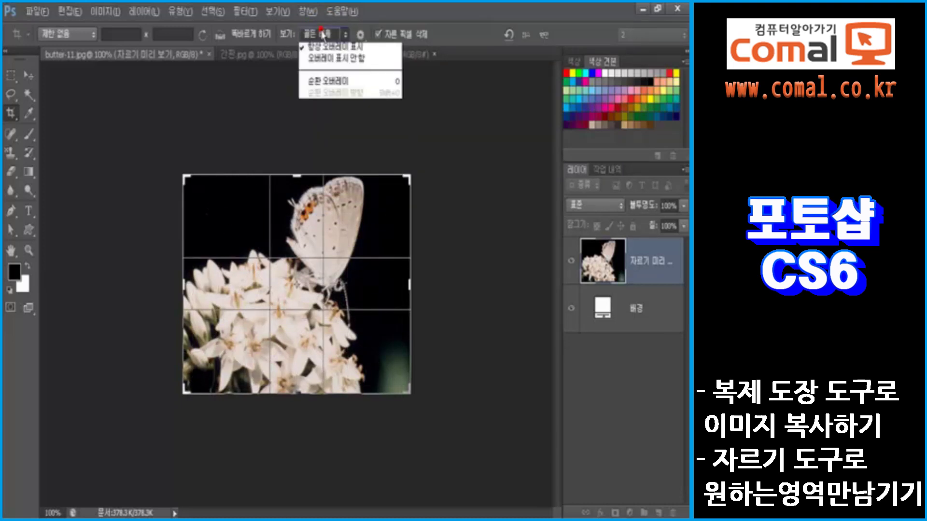
click(331, 107)
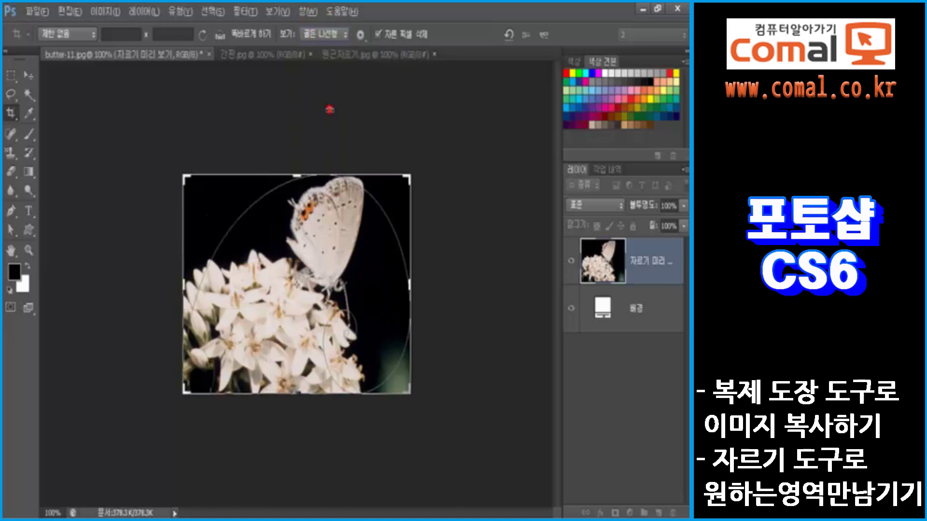
click(321, 36)
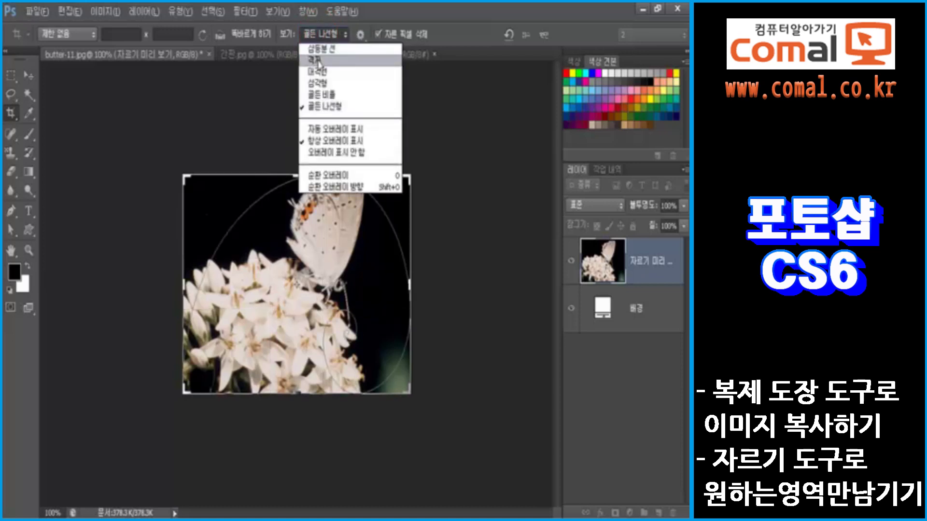
click(319, 49)
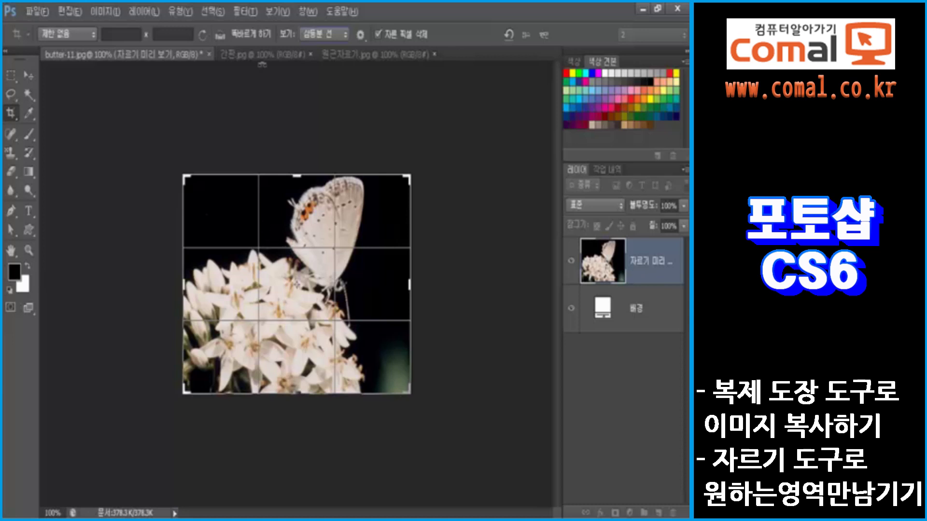
Switch to 간판.jpg and select the Perspective Crop tool
click(260, 57)
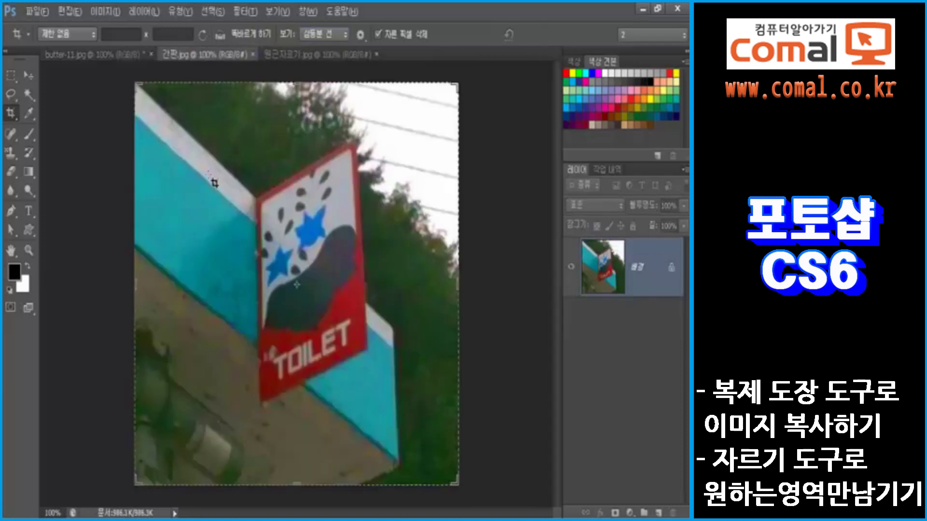
right_click(11, 113)
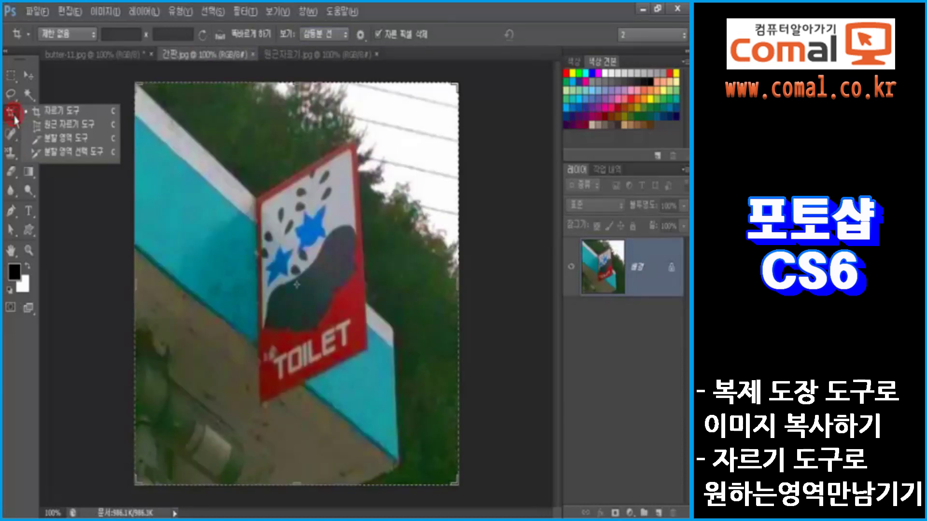
click(49, 125)
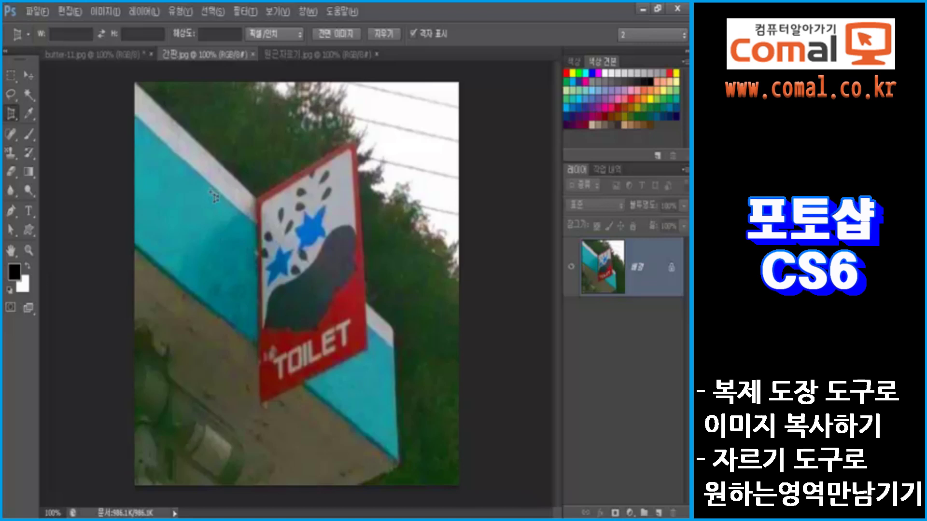
Try a perspective crop around the TOILET sign using a four-corner area that is narrower at its upper edge
drag(184, 125, 413, 400)
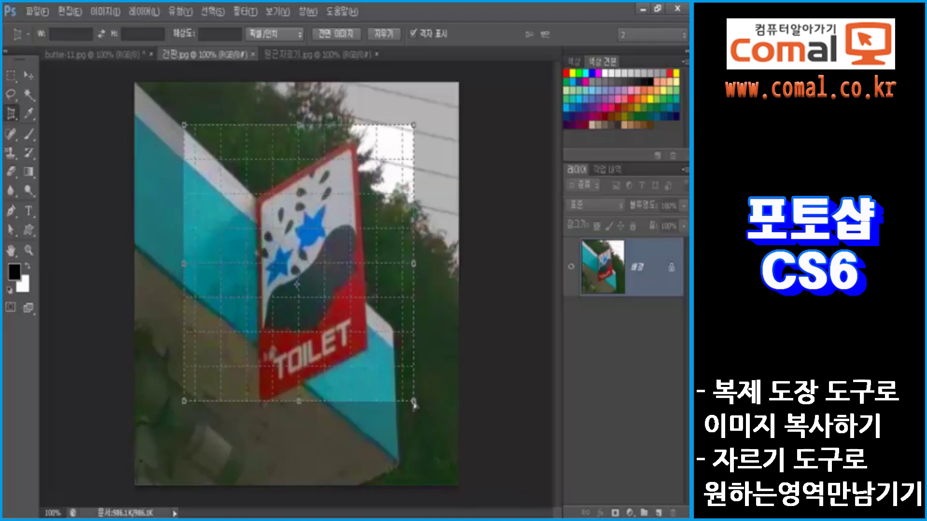
key(Escape)
click(182, 118)
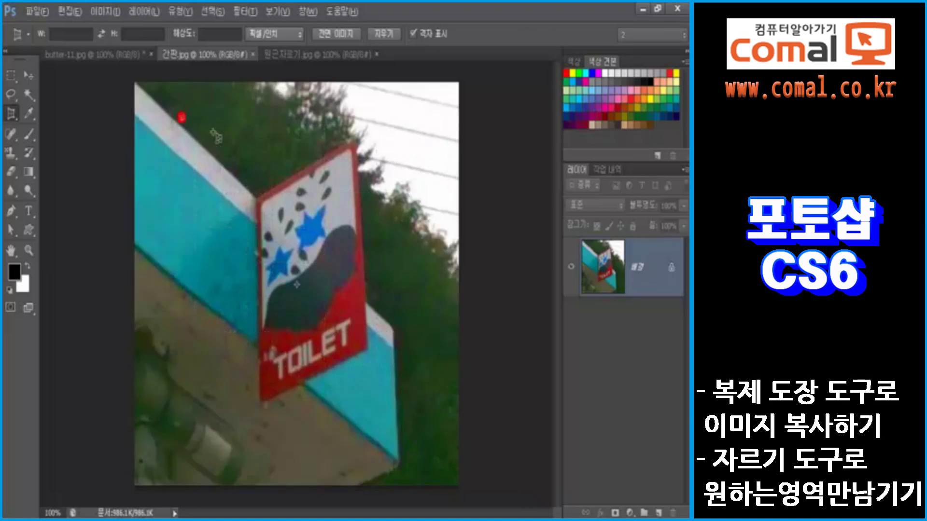
click(382, 127)
click(429, 408)
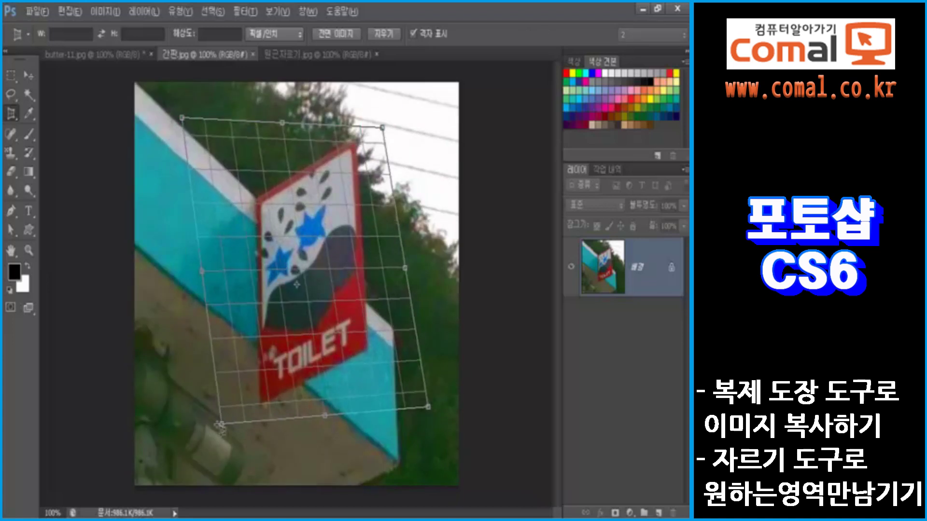
click(149, 408)
drag(149, 408, 145, 407)
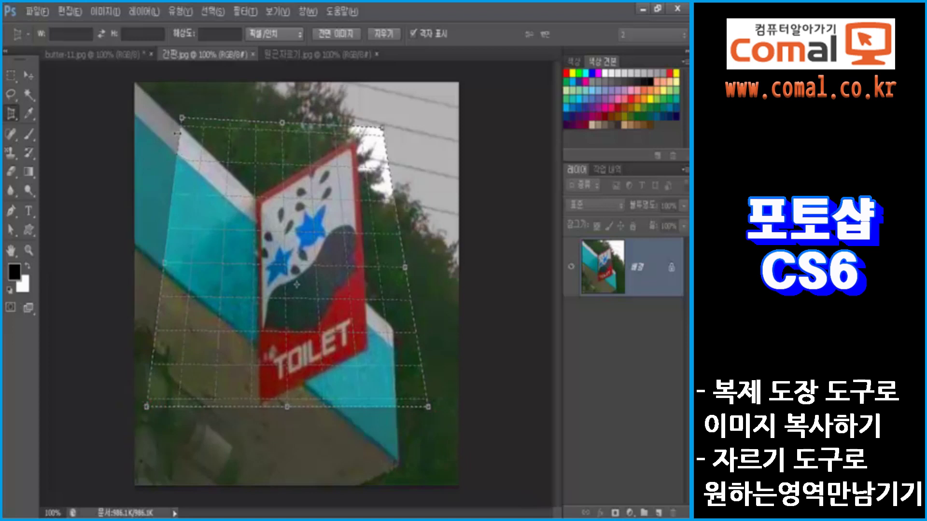
drag(182, 119, 217, 127)
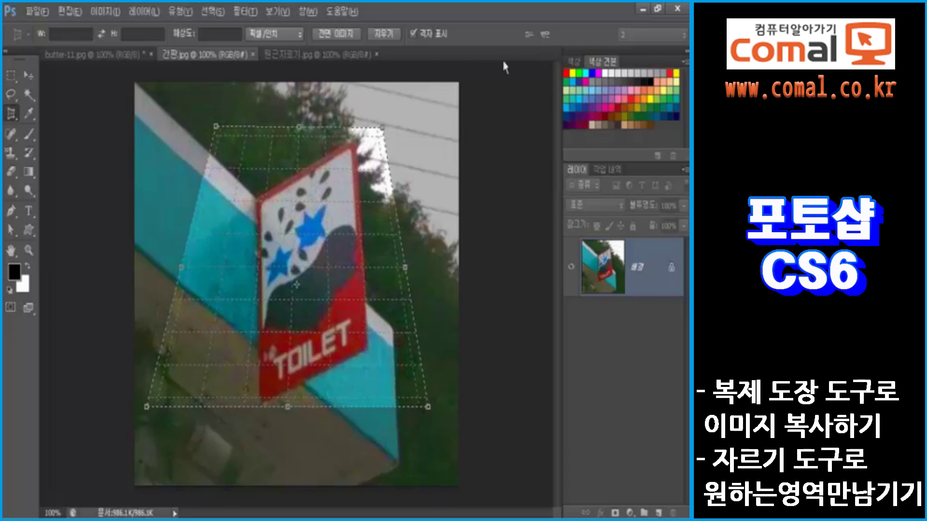
click(542, 35)
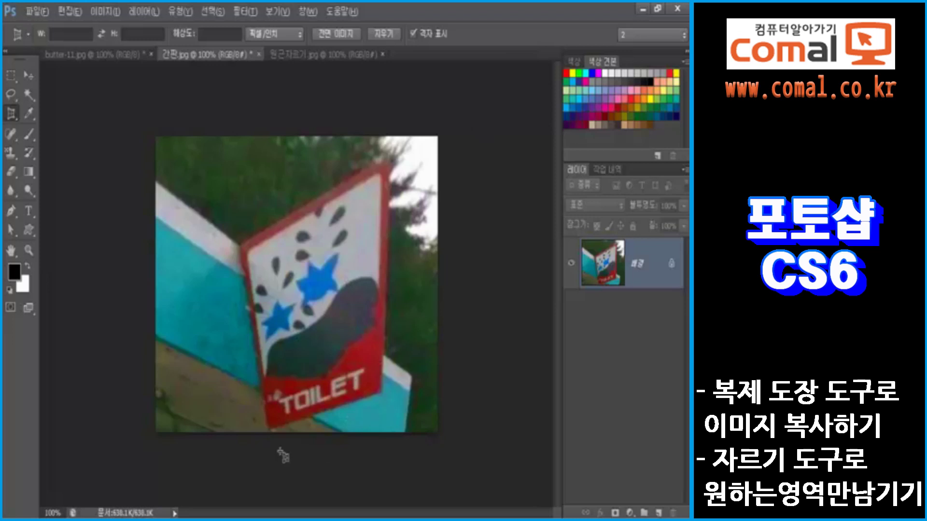
key(ctrl+z)
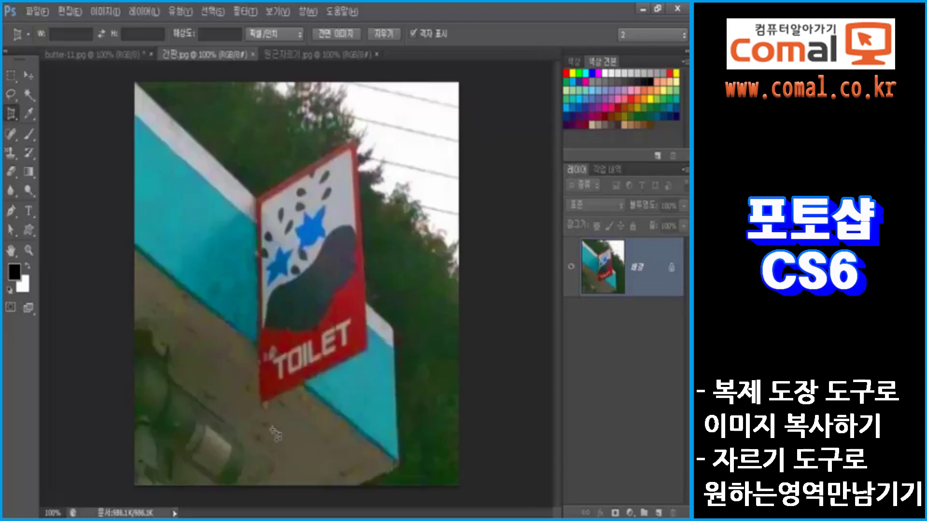
Try a perspective crop of the sign photo using a four-corner area that is wide at its upper edge and narrow at its lower edge
click(241, 462)
click(337, 461)
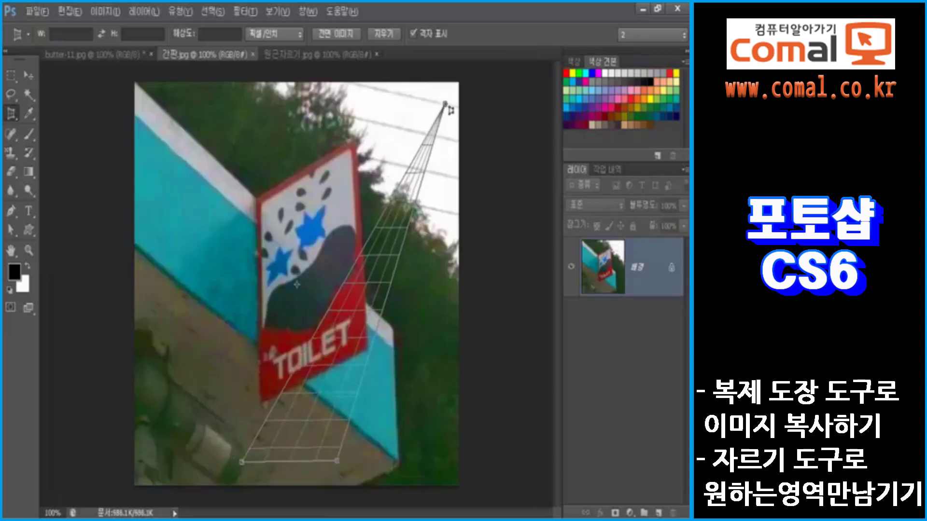
click(444, 103)
click(149, 102)
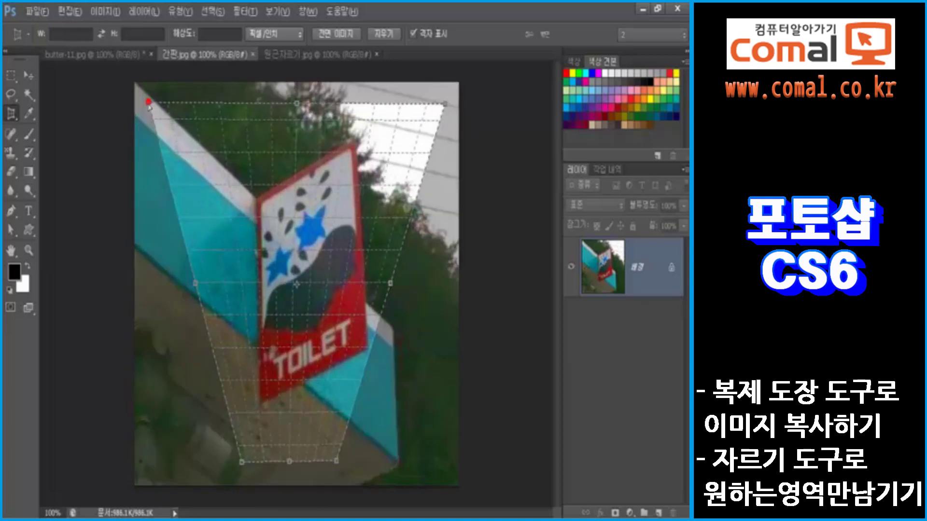
click(545, 34)
scroll(448, 220, up, 3)
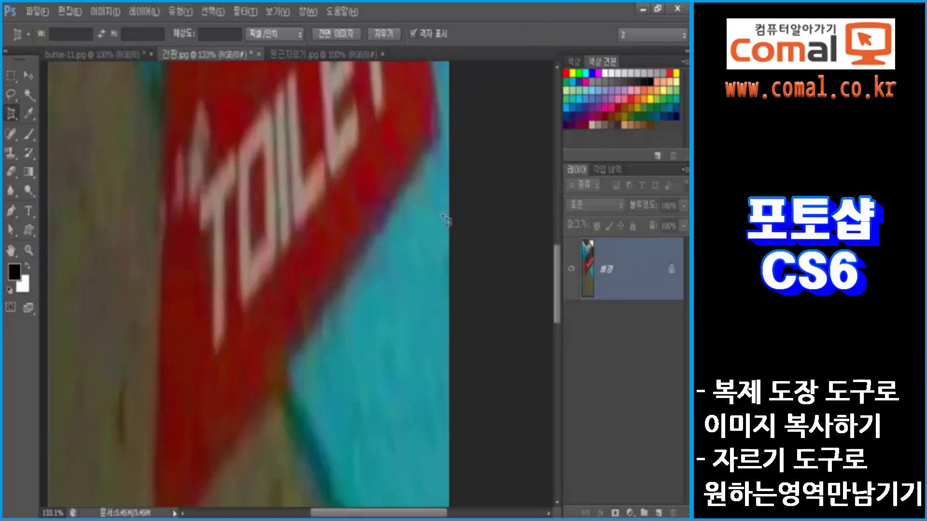
scroll(444, 221, down, 14)
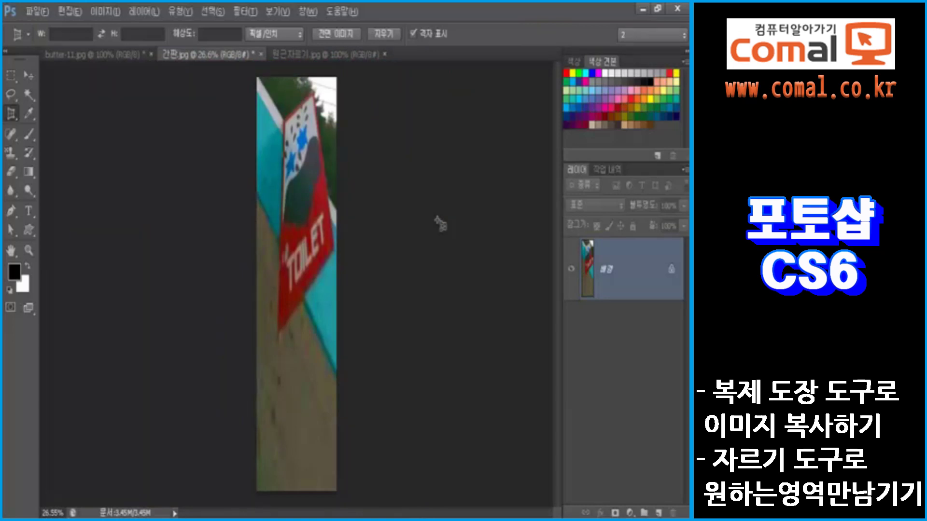
key(ctrl+z)
scroll(394, 229, up, 3)
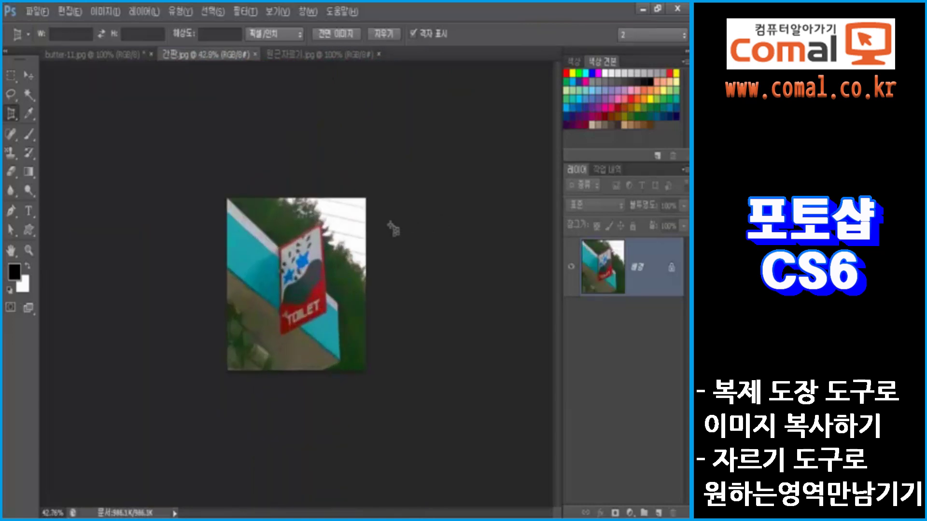
scroll(393, 230, up, 4)
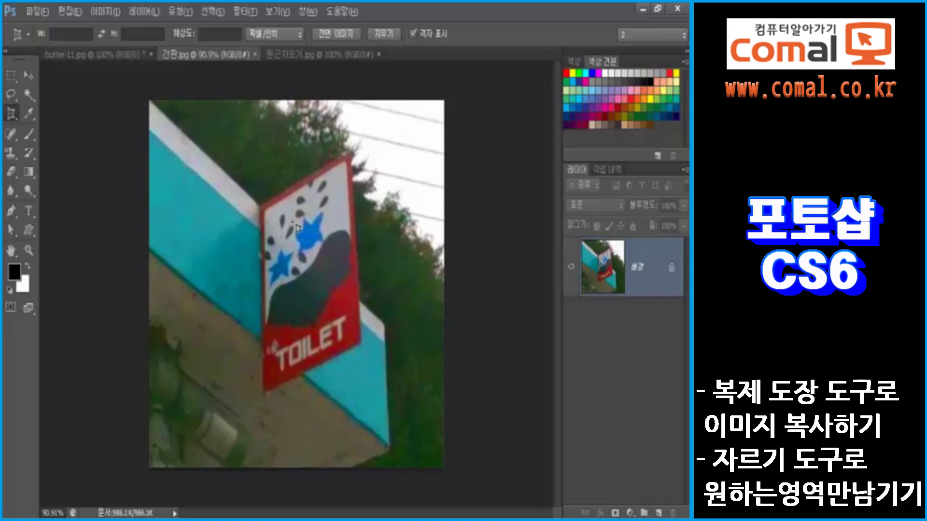
Fit the perspective crop area to the four corners of the TOILET sign and crop the image to it
drag(260, 205, 367, 343)
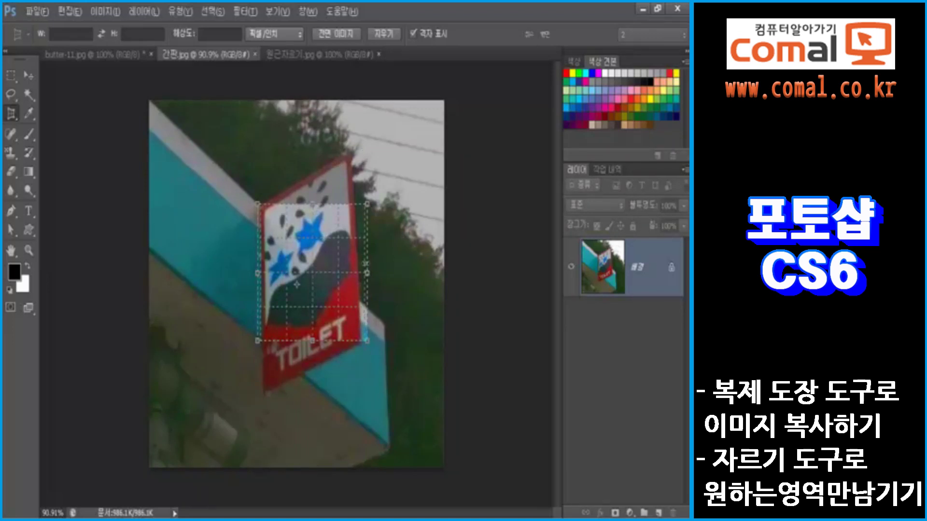
drag(368, 204, 352, 155)
drag(257, 205, 256, 208)
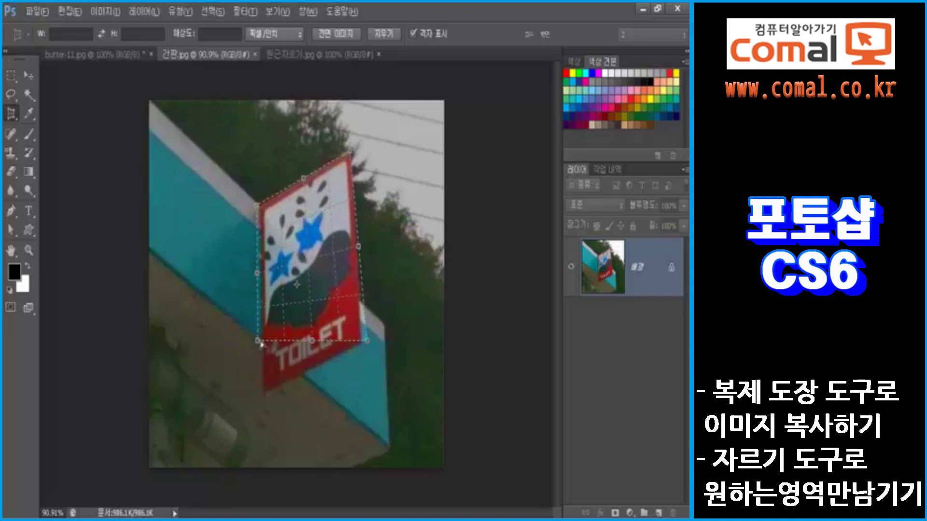
drag(261, 345, 265, 399)
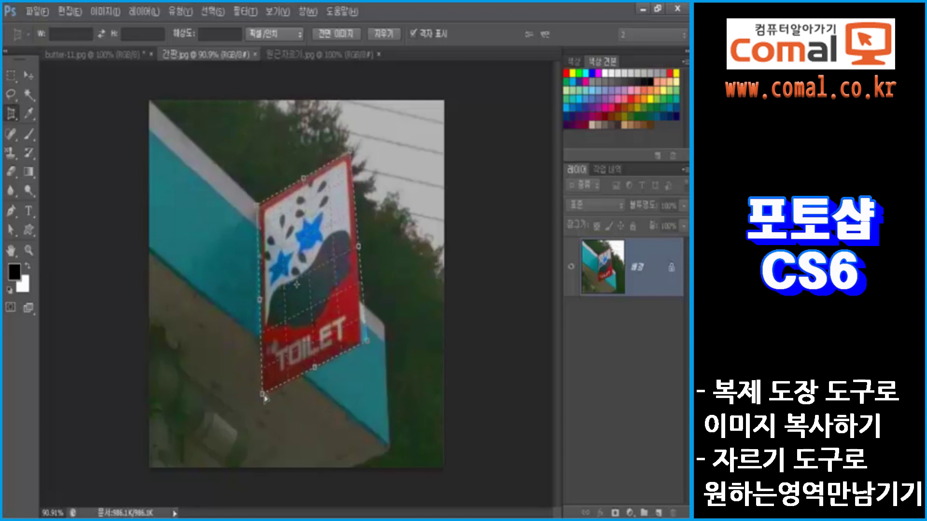
drag(370, 343, 359, 336)
drag(258, 210, 262, 211)
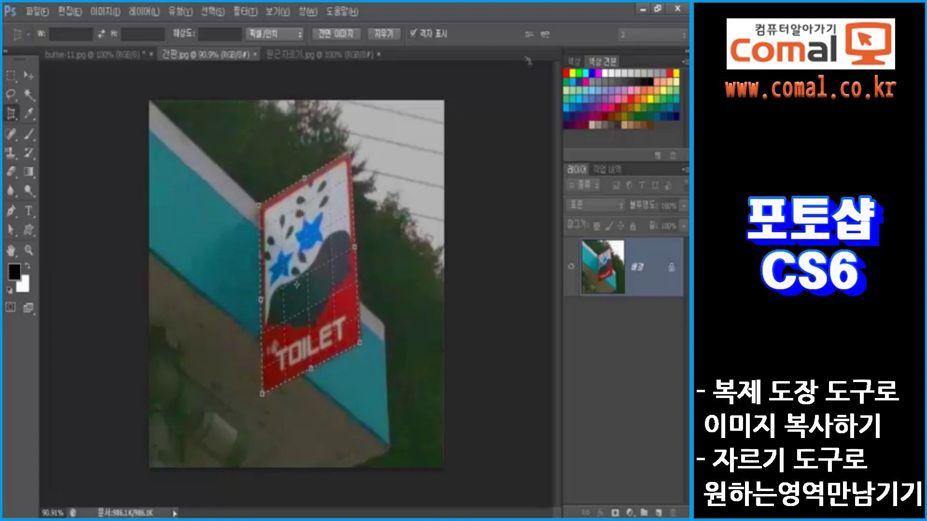
click(544, 34)
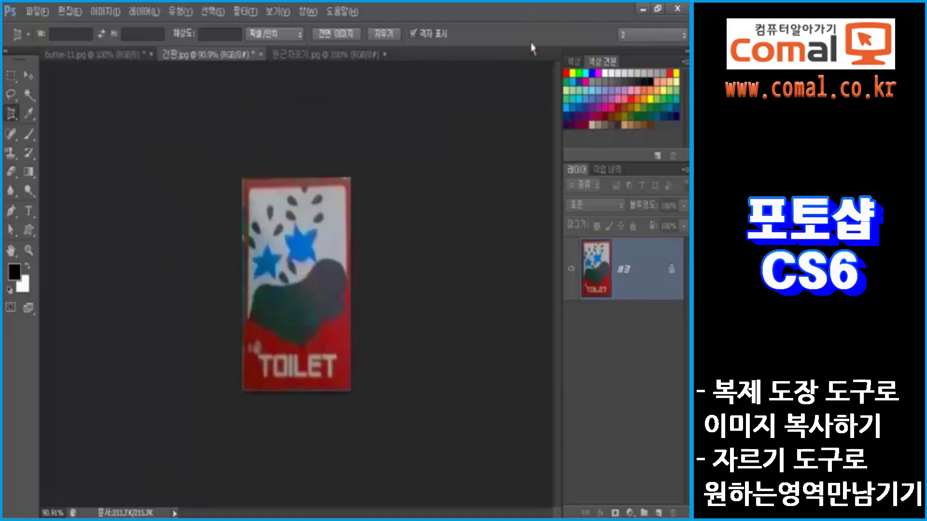
In 원근자르기.jpg, fit a perspective crop area to the four corners of the NYLON PINK sign and apply the crop
click(303, 57)
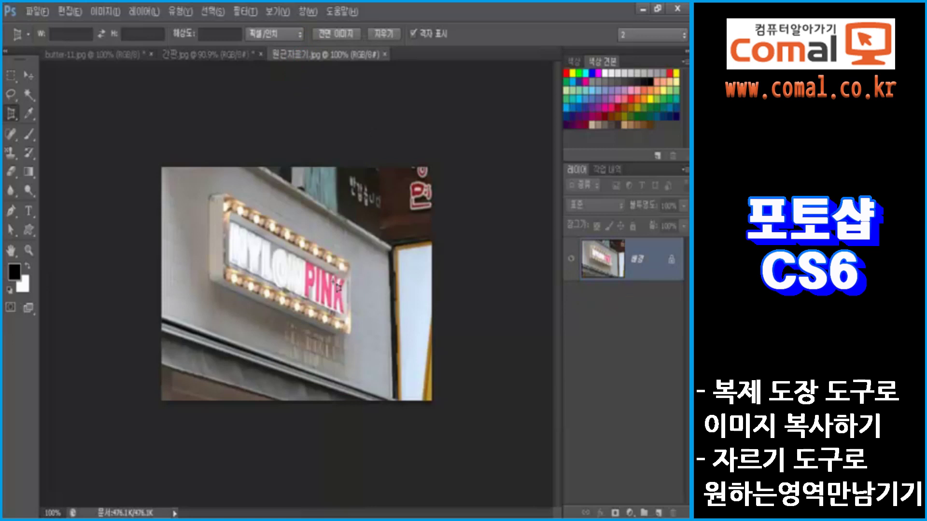
drag(224, 202, 426, 279)
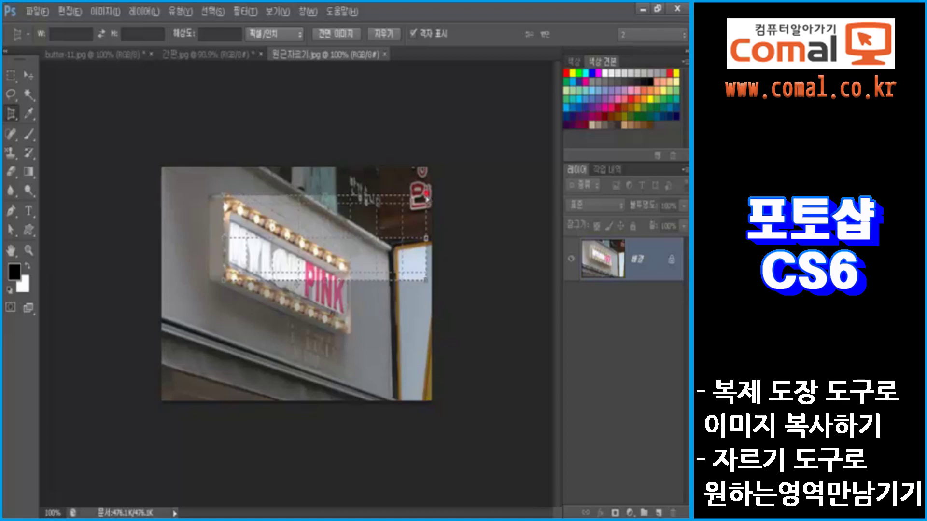
drag(427, 198, 351, 269)
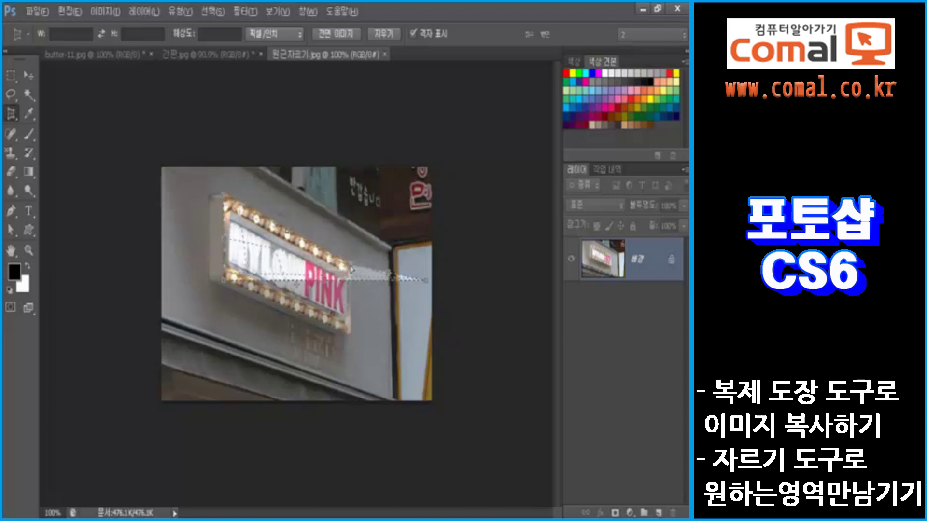
drag(427, 284, 352, 337)
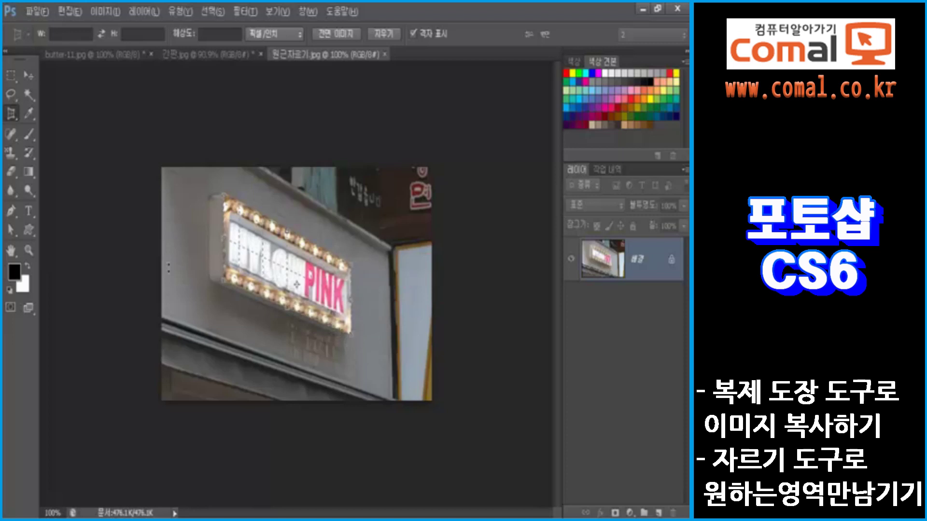
click(545, 36)
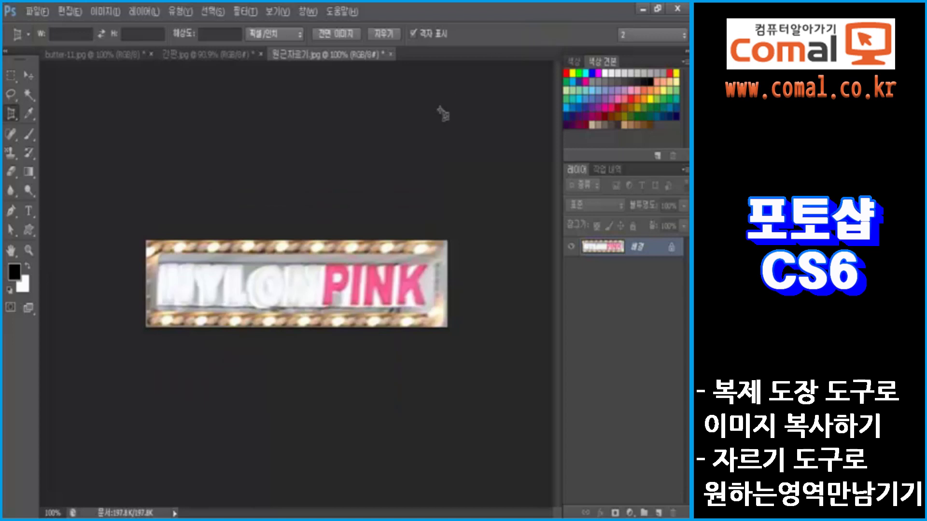
Revert butter-11.jpg to its saved version and select the Slice tool
click(133, 57)
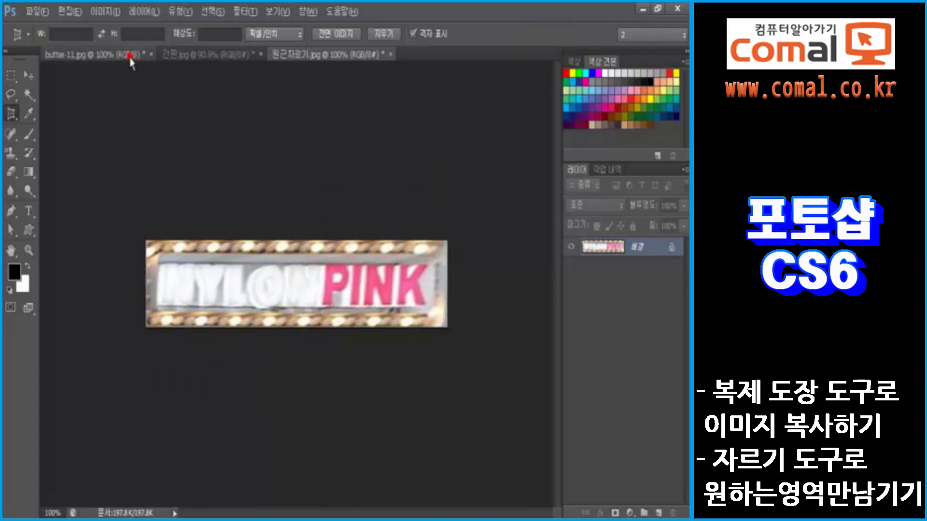
click(29, 75)
key(F12)
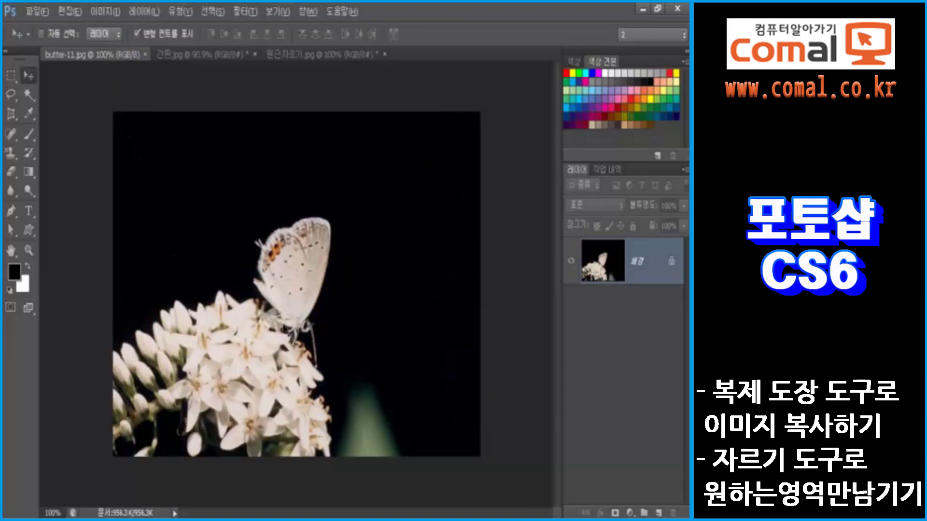
click(12, 114)
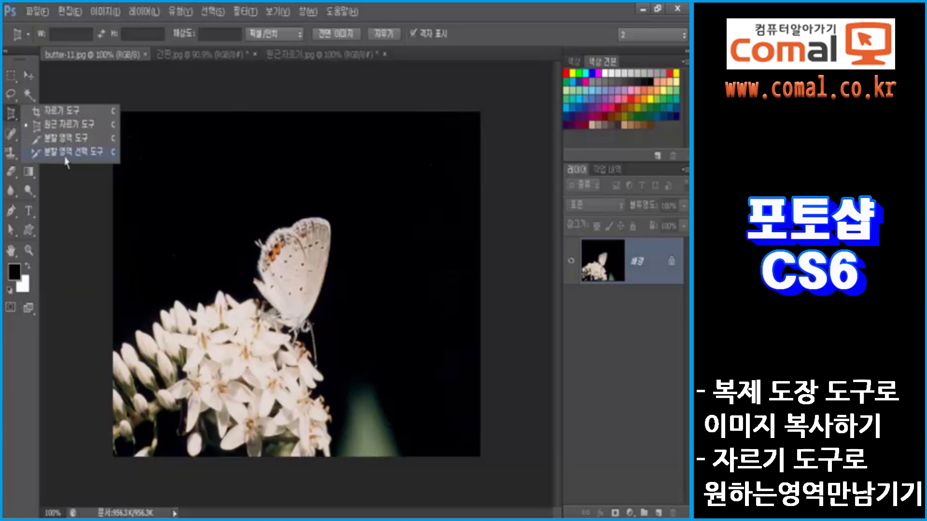
click(70, 139)
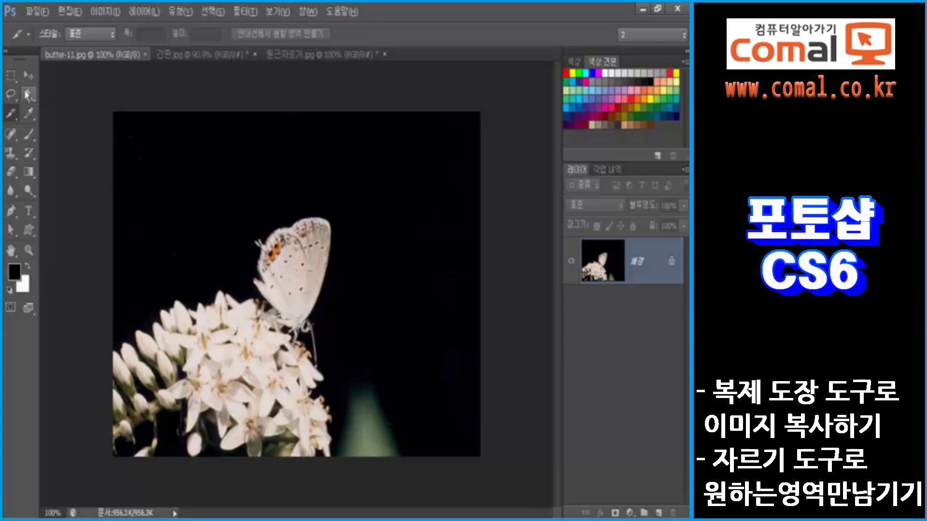
Start a horizontal text line near the upper-left corner of the butterfly image and set its text colour to #f0f0f0
click(14, 79)
click(29, 211)
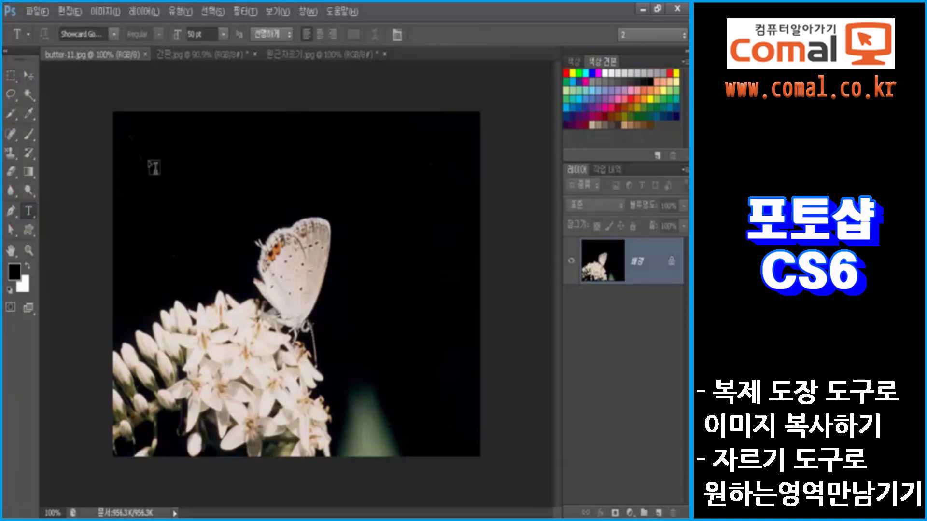
click(140, 151)
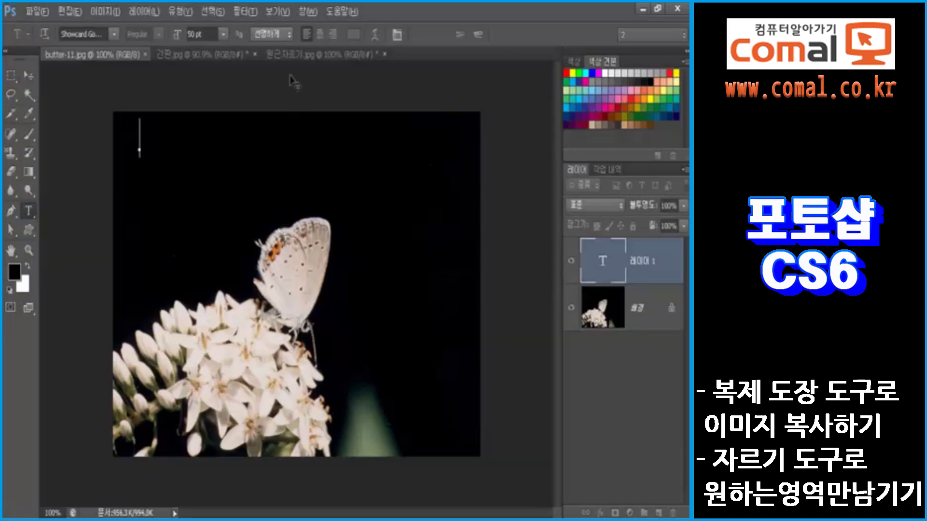
click(353, 35)
click(212, 312)
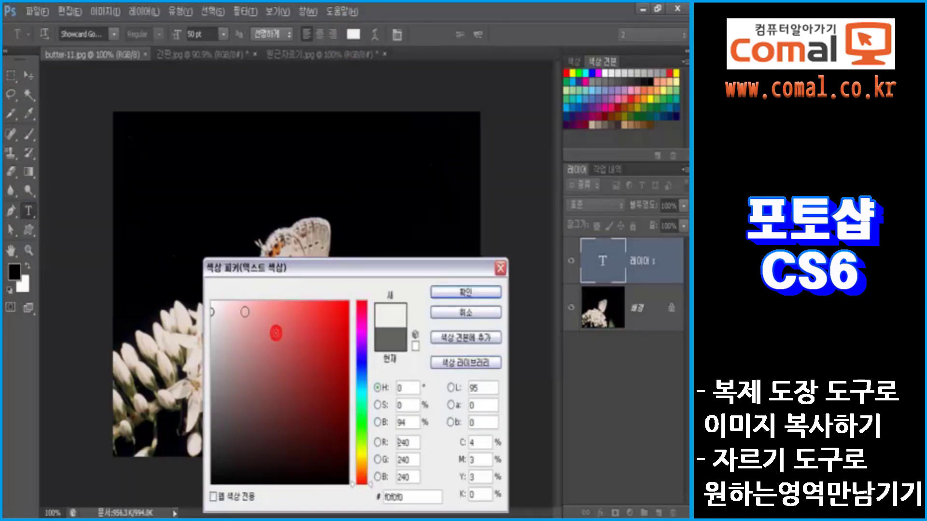
click(445, 296)
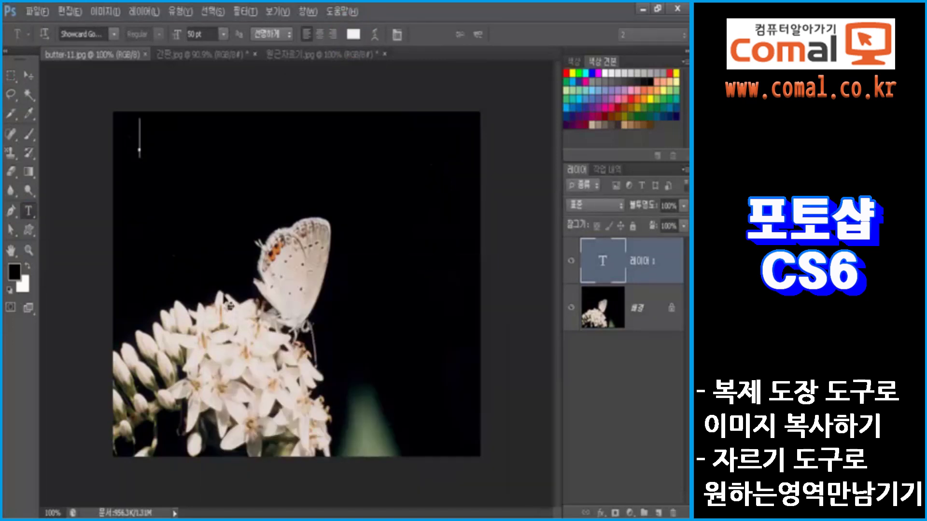
Enter the text "HOME PHOTO SHOP" and move it slightly to the right and down within the image's dark upper area
text(HO)
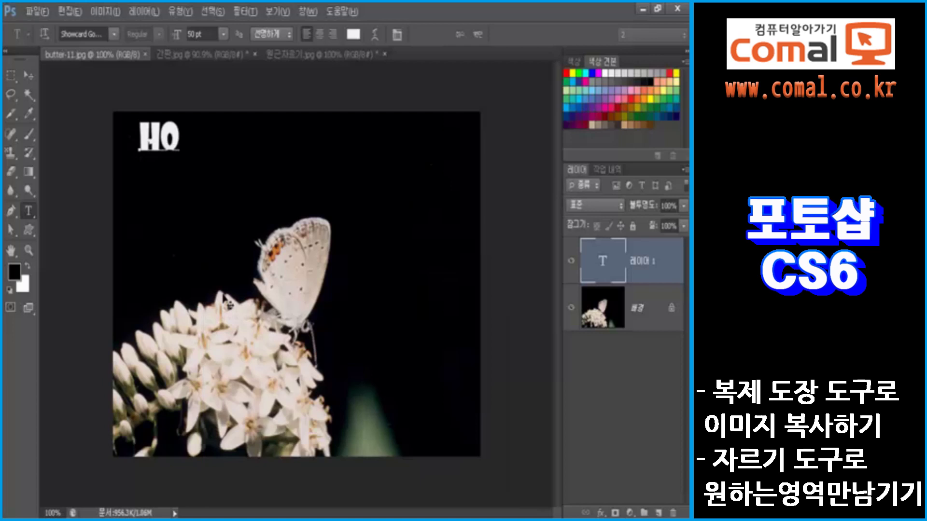
text(ME)
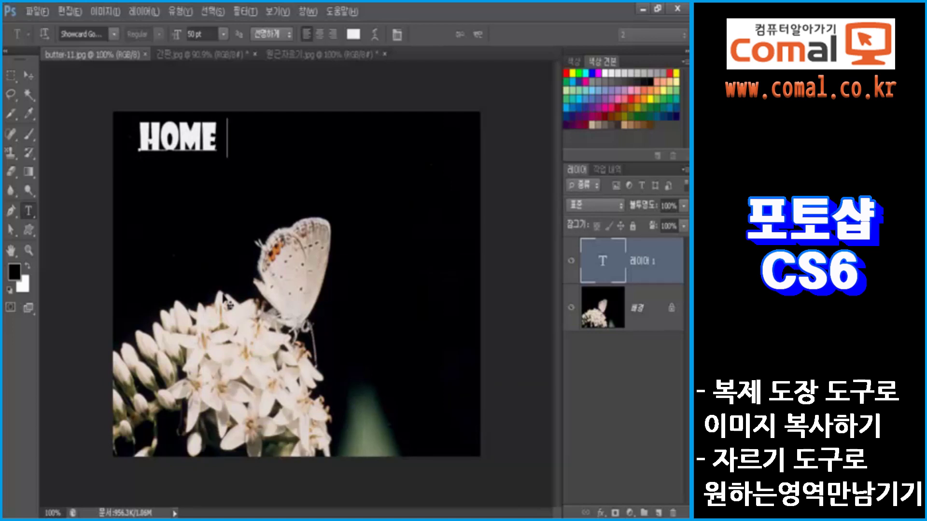
text( PHO)
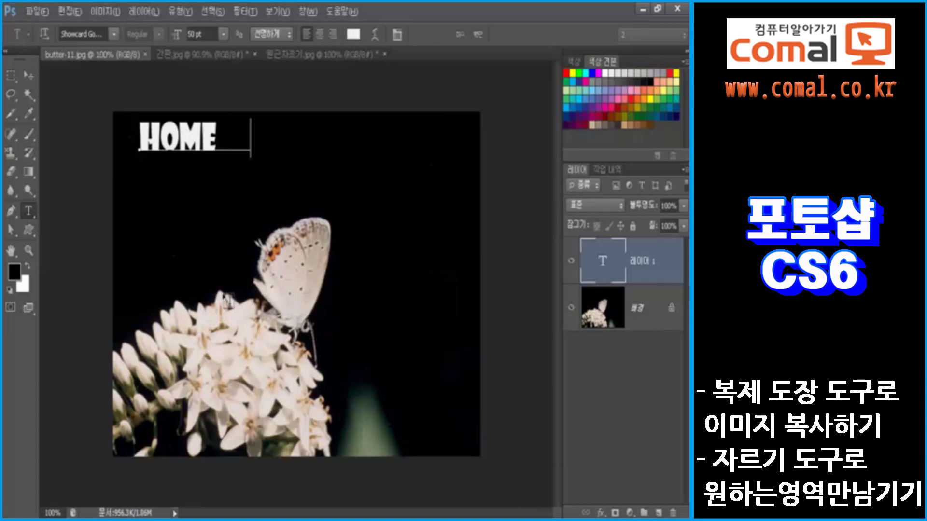
text(TO)
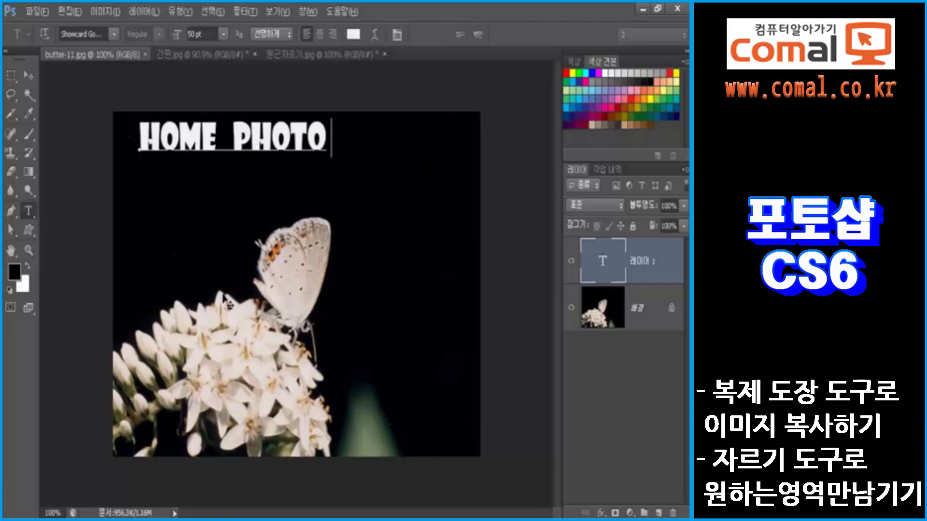
text( SH)
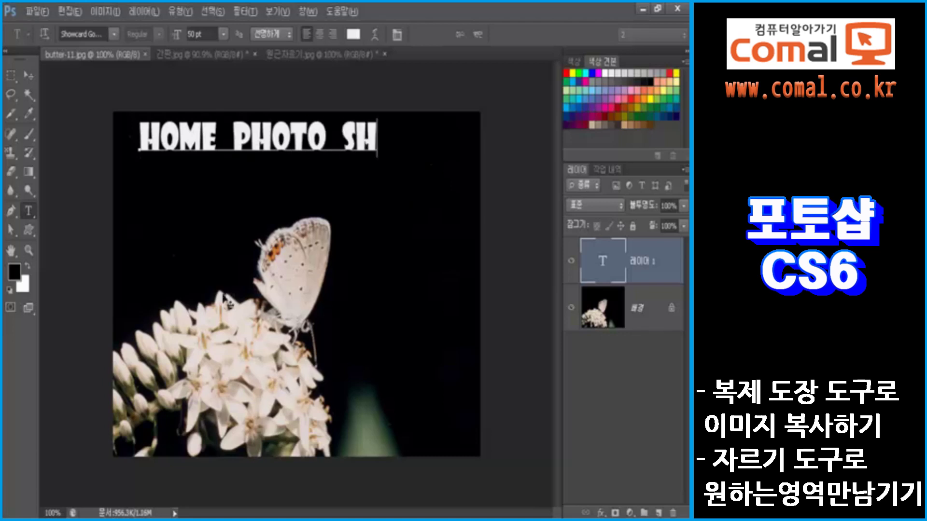
text(OP)
click(29, 76)
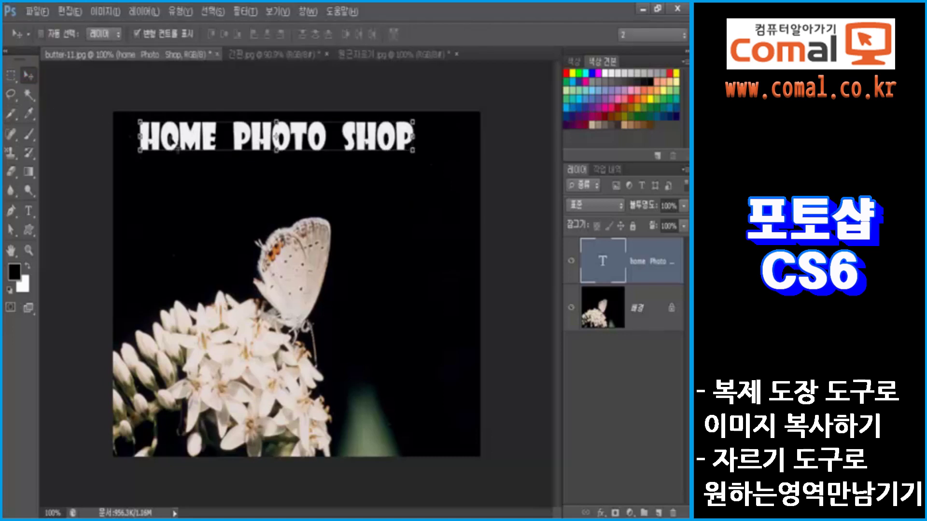
drag(185, 134, 194, 141)
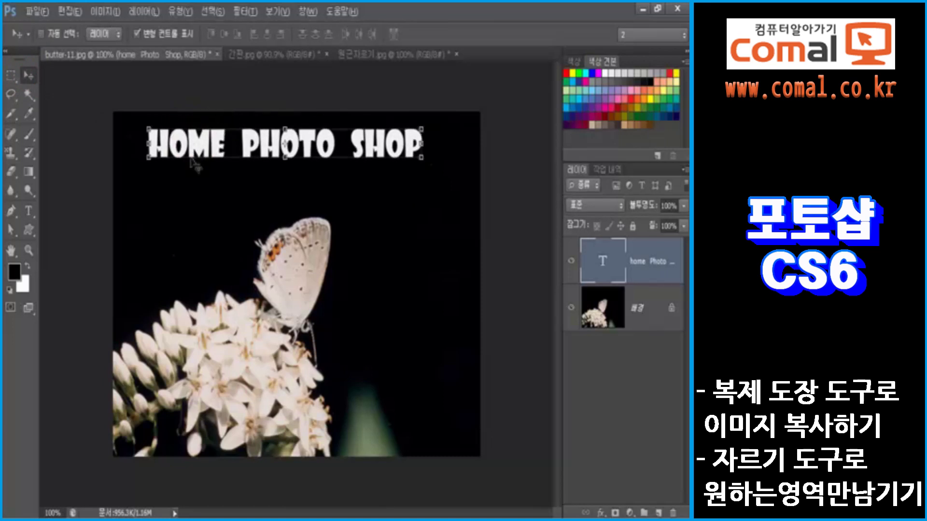
On a new layer, draw a thin white horizontal line with the Pencil tool across the full image width below the HOME PHOTO SHOP text
click(29, 116)
click(30, 137)
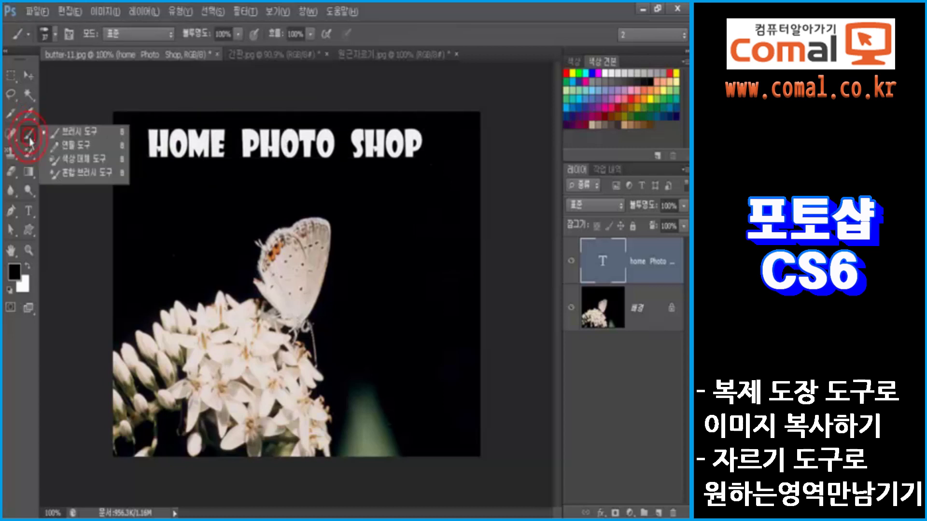
click(64, 146)
click(658, 513)
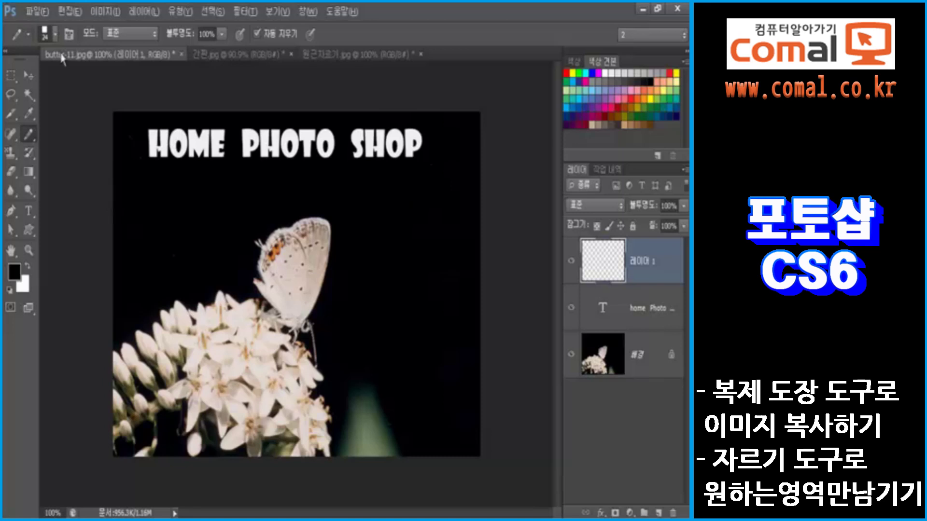
click(55, 34)
drag(26, 78, 21, 83)
click(55, 34)
click(605, 73)
drag(112, 183, 484, 180)
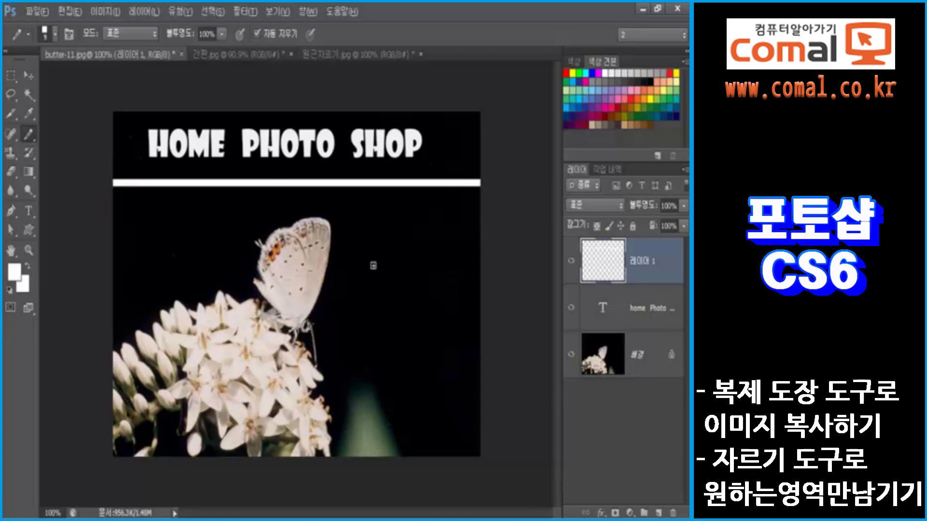
Add a paragraph text box to the right of the butterfly and fill it with the placeholder text "FGDFG-FHHG-DGDG-"
key(t)
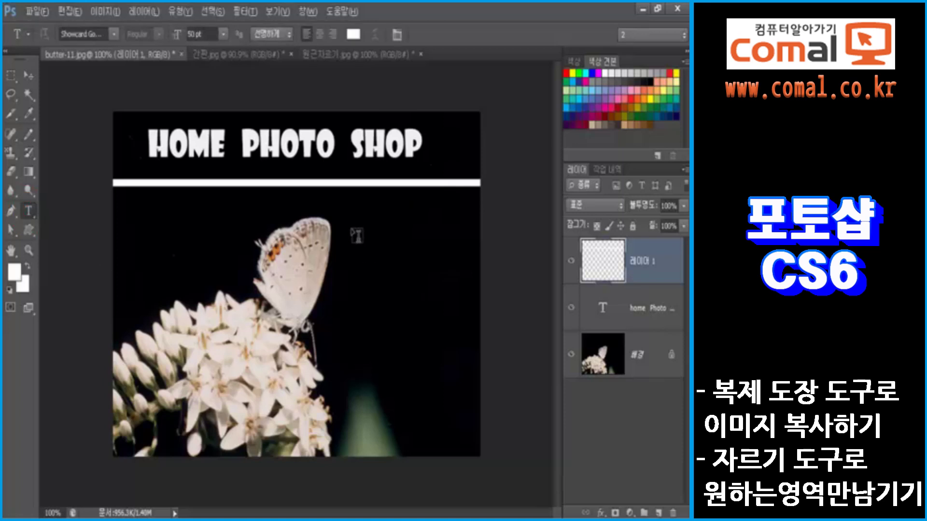
mouse_move(352, 231)
mouse_down()
mouse_move(461, 370)
mouse_move(454, 396)
mouse_up()
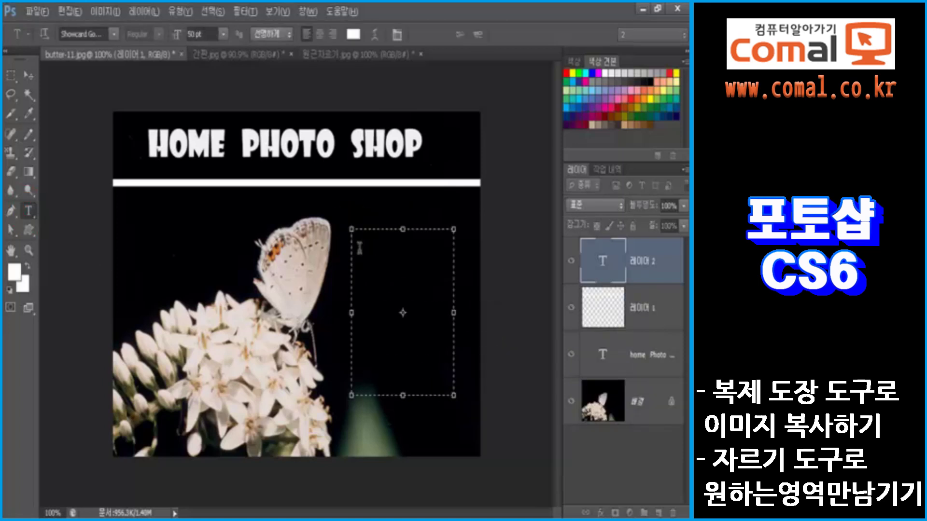
text(FGDFG-FHH)
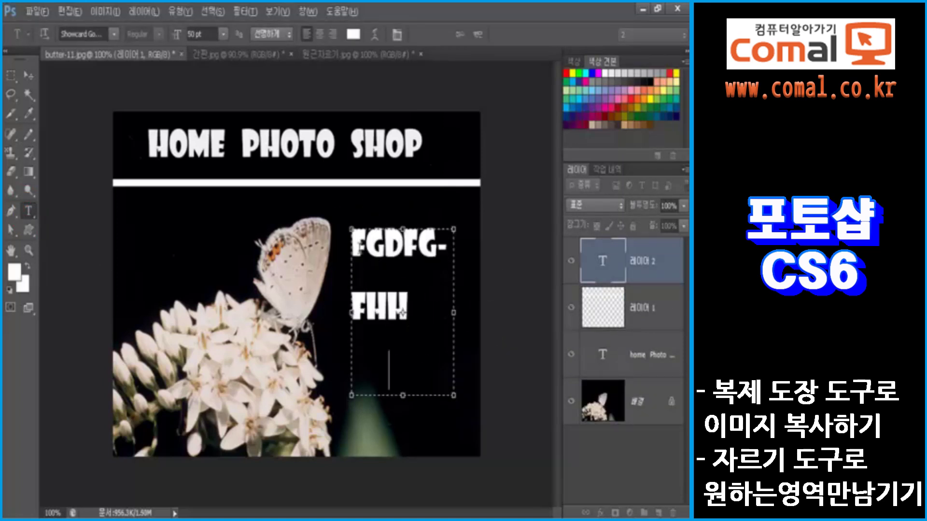
text(G-DGDG-)
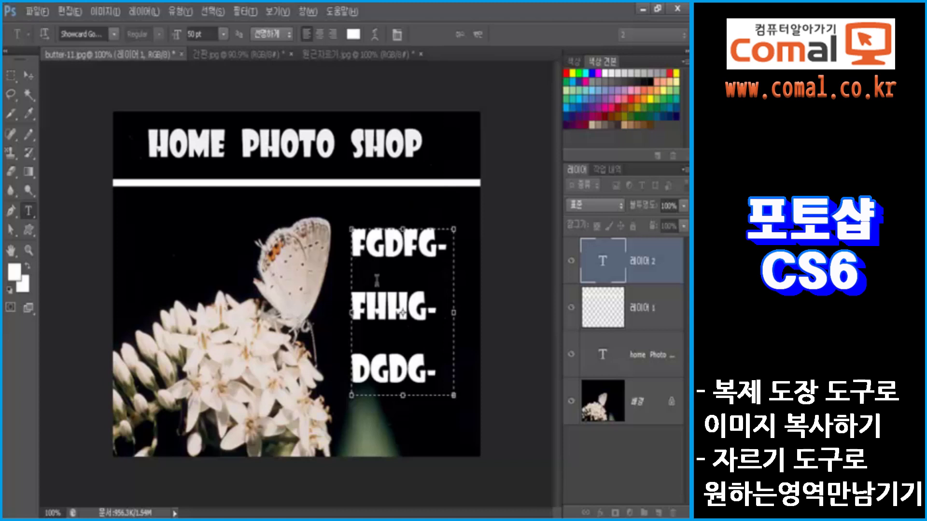
click(478, 34)
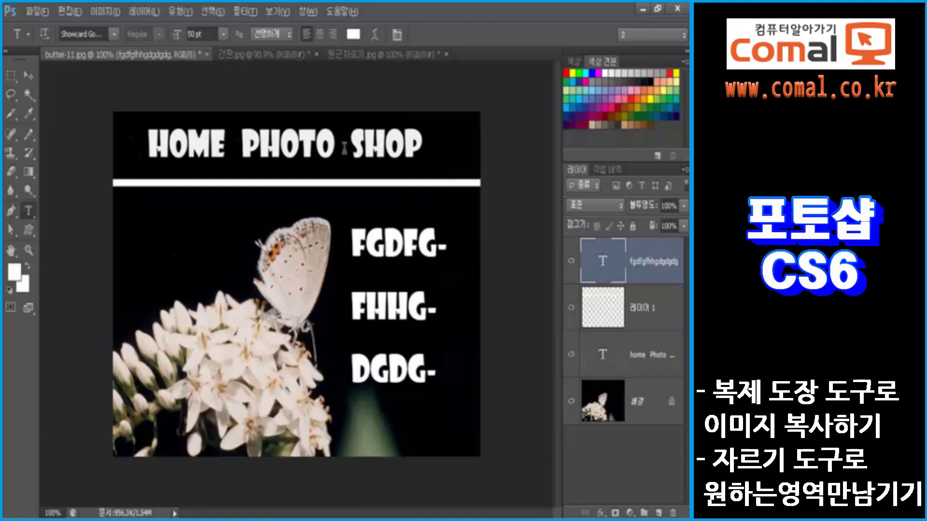
Show the rulers and add horizontal guides above the white line and the butterfly, plus vertical guides on both sides of PHOTO
key(ctrl+r)
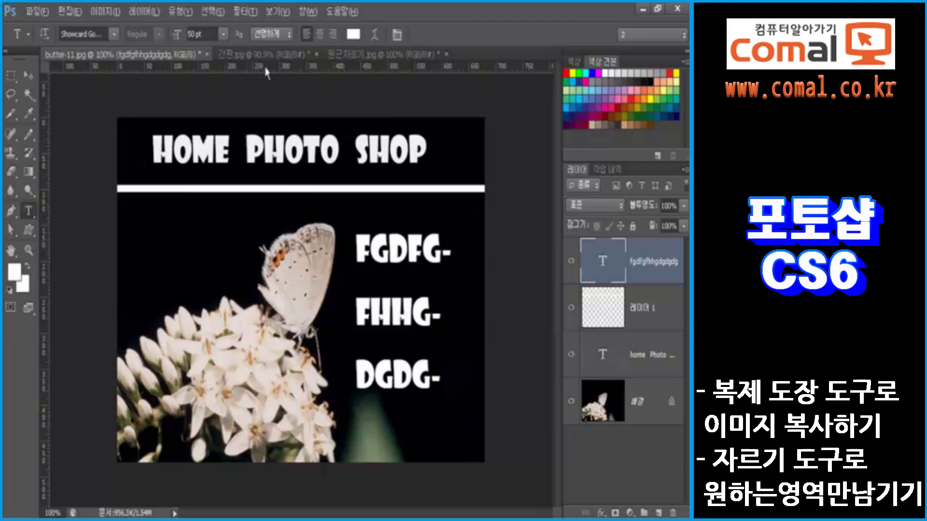
drag(265, 71, 267, 185)
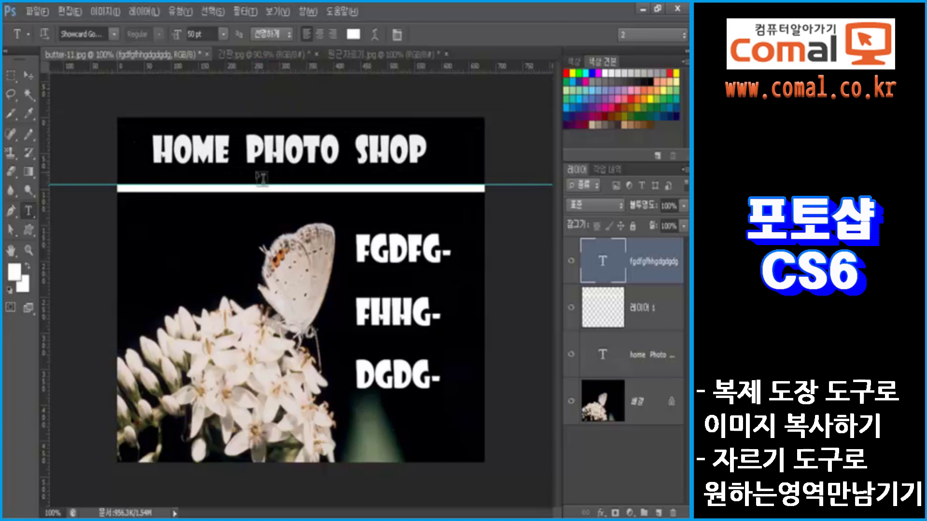
drag(279, 71, 248, 218)
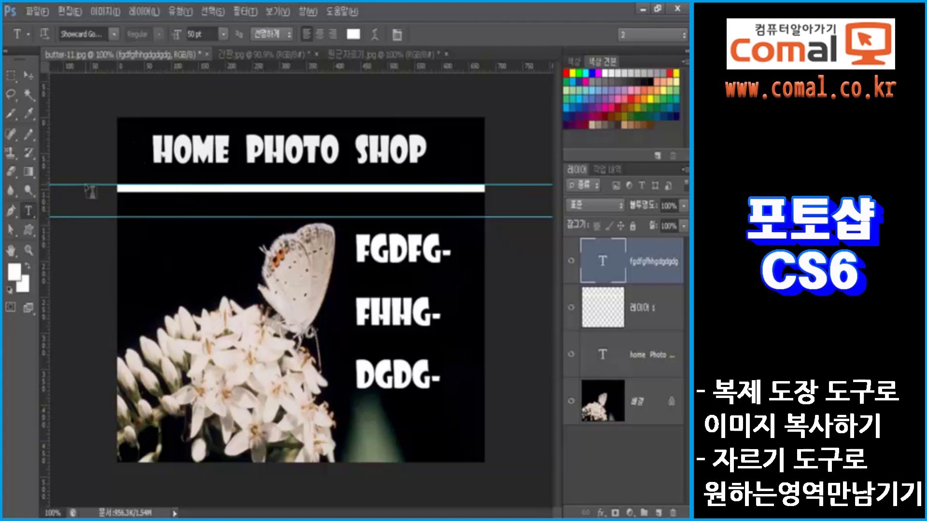
drag(47, 185, 238, 228)
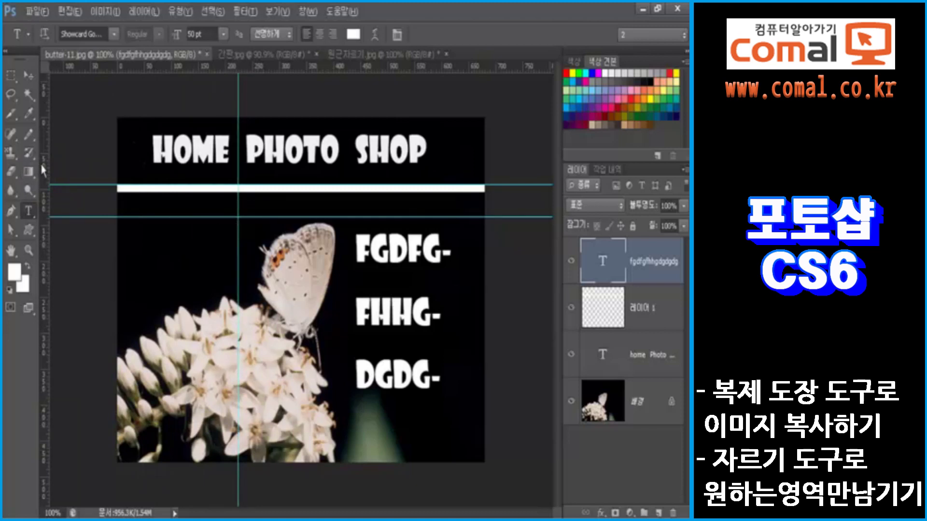
drag(44, 170, 349, 229)
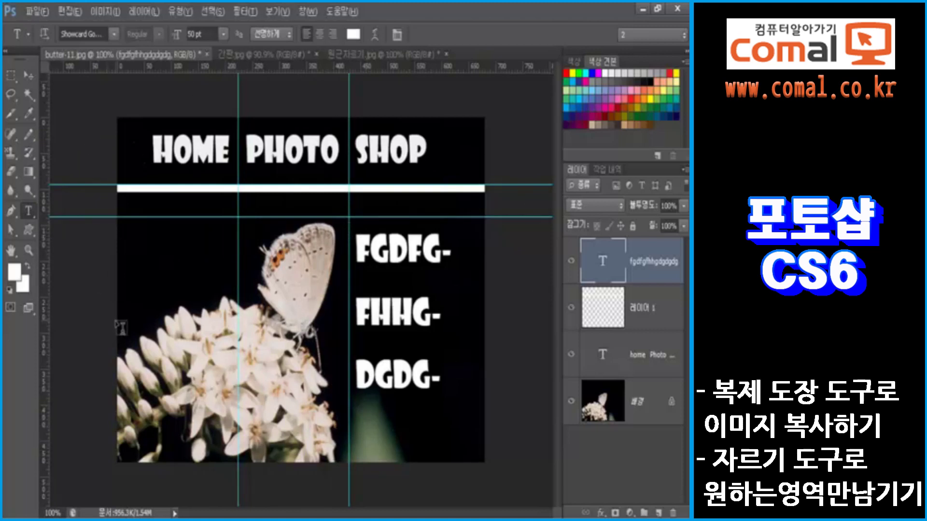
Try a freehand slice over the upper-left flowers with the Slice tool and undo it
click(11, 114)
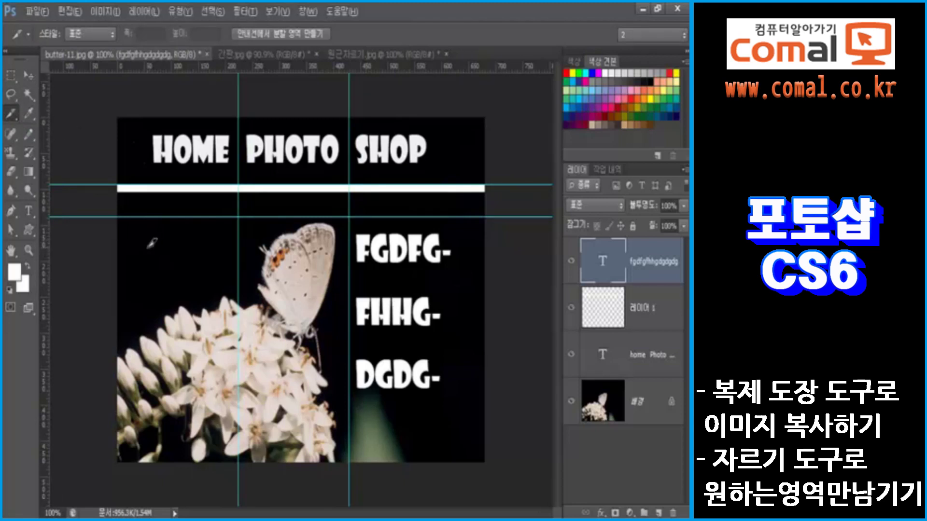
drag(142, 252, 215, 346)
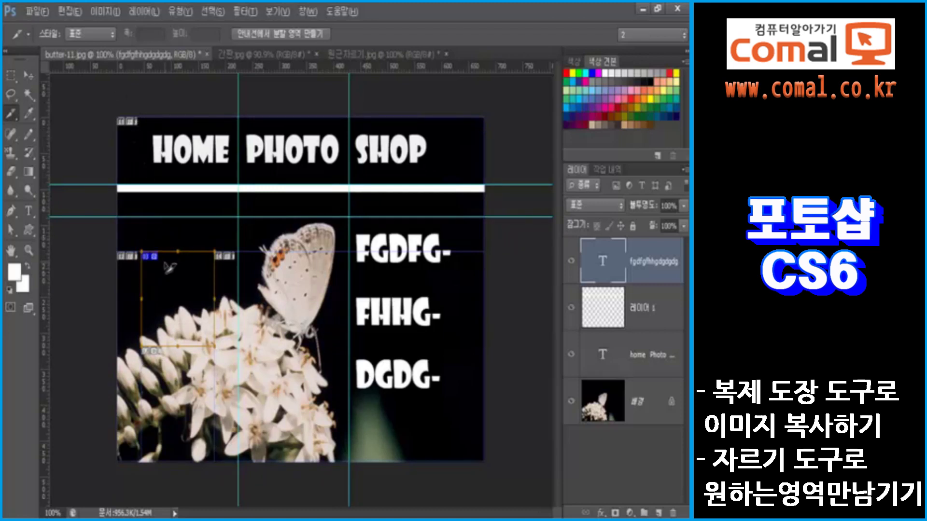
key(ctrl+z)
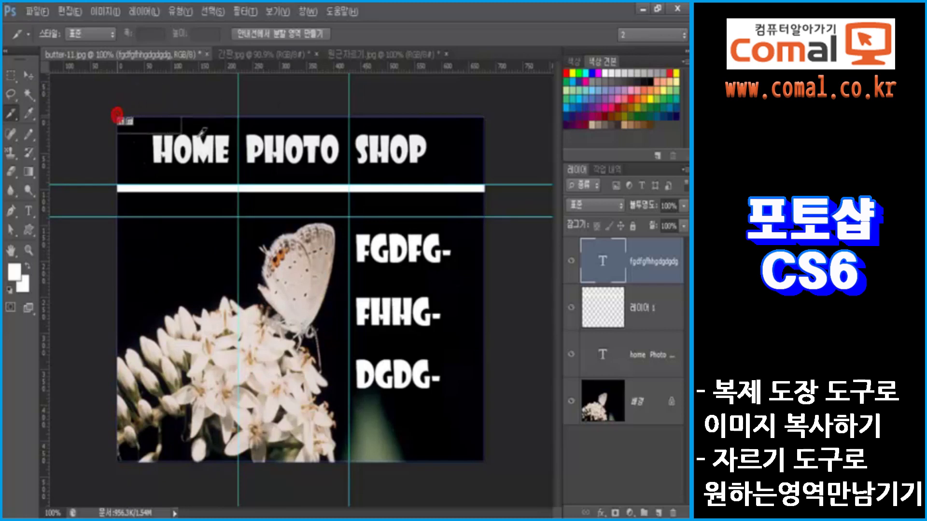
Try slices along the guides, one around the whole HOME PHOTO SHOP row and one around PHOTO, and remove them
drag(119, 116, 494, 180)
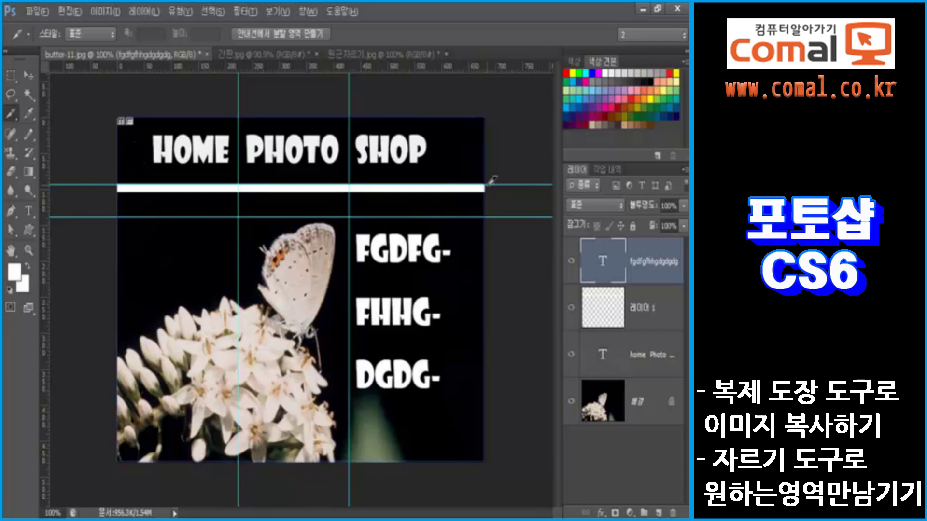
drag(489, 185, 486, 185)
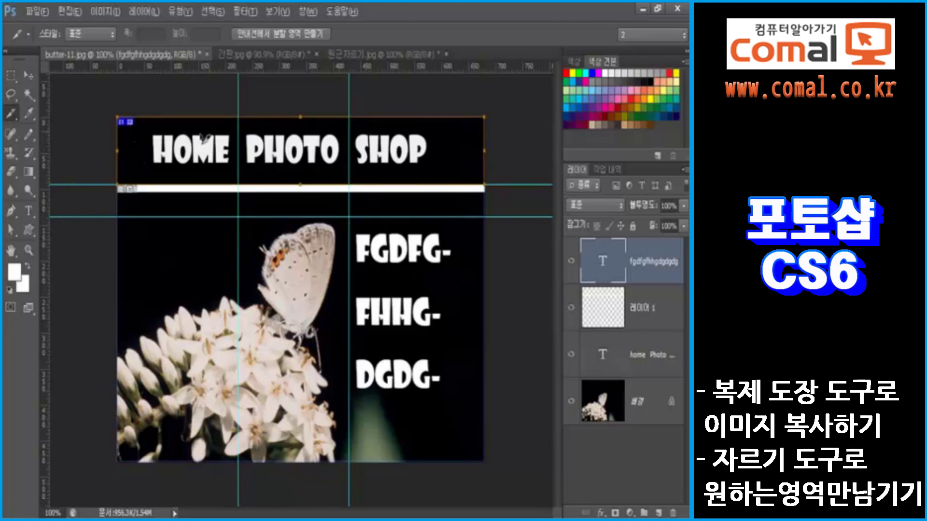
click(236, 103)
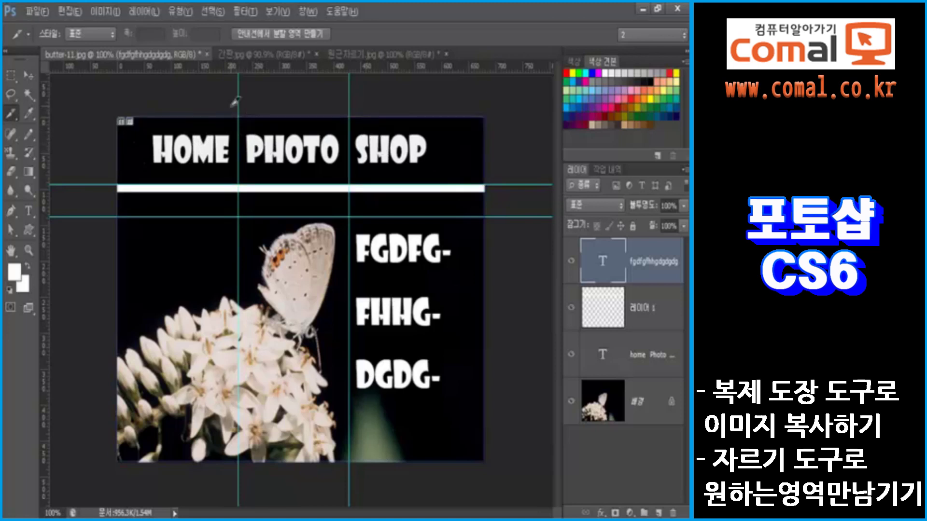
drag(238, 117, 349, 185)
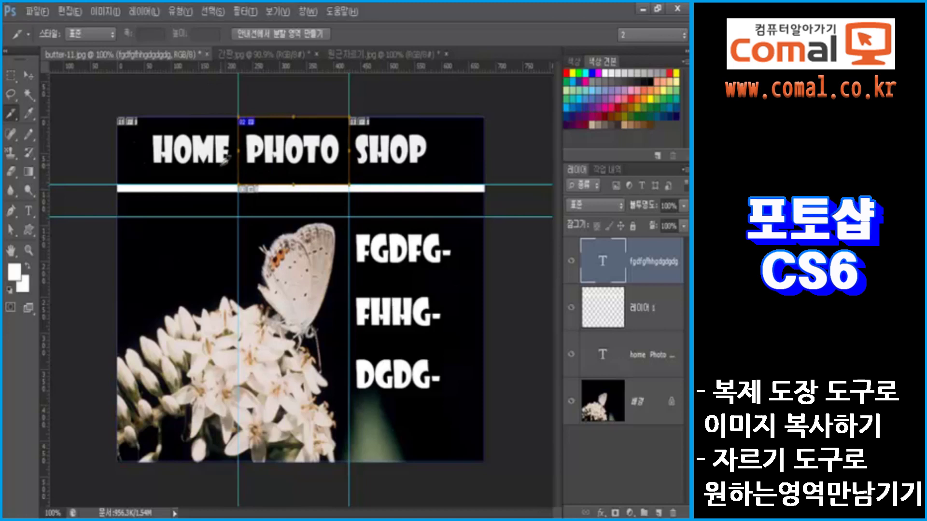
key(Delete)
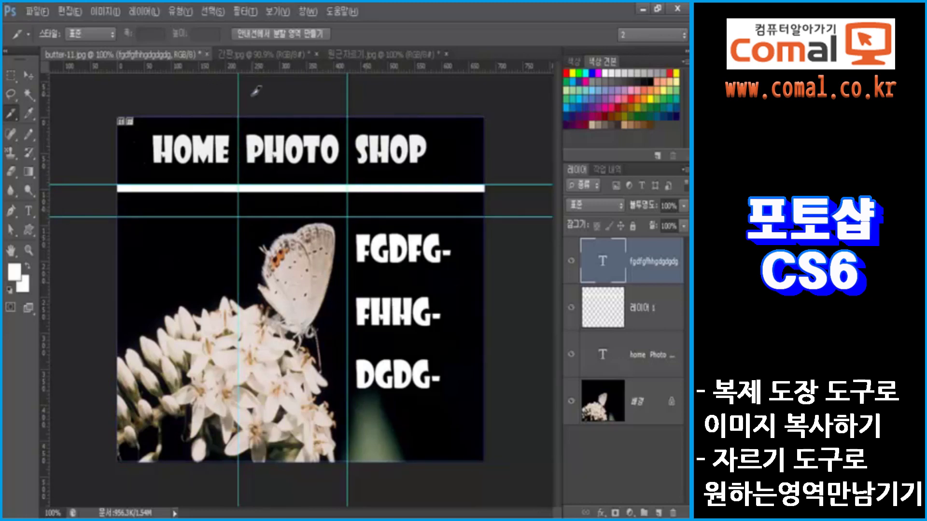
Create slices from the guides and select the HOME slice with the Slice Select tool
click(257, 39)
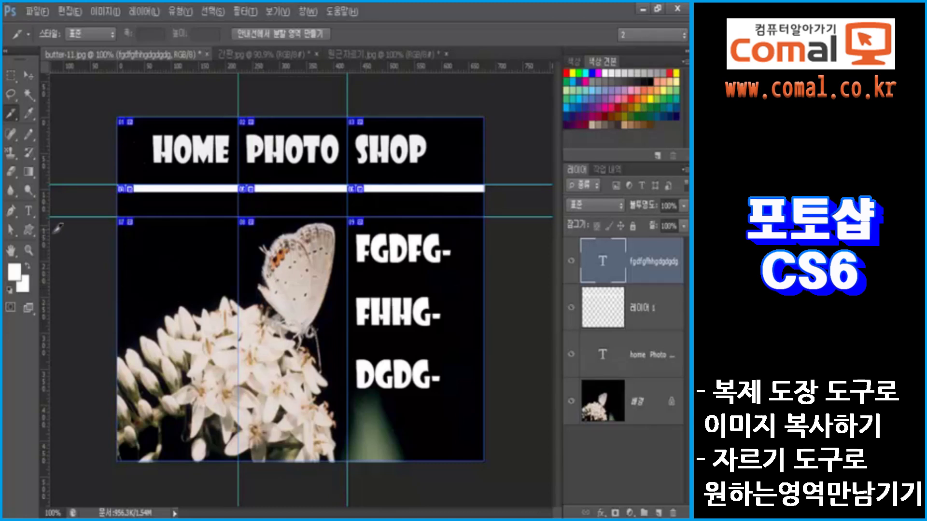
right_click(8, 116)
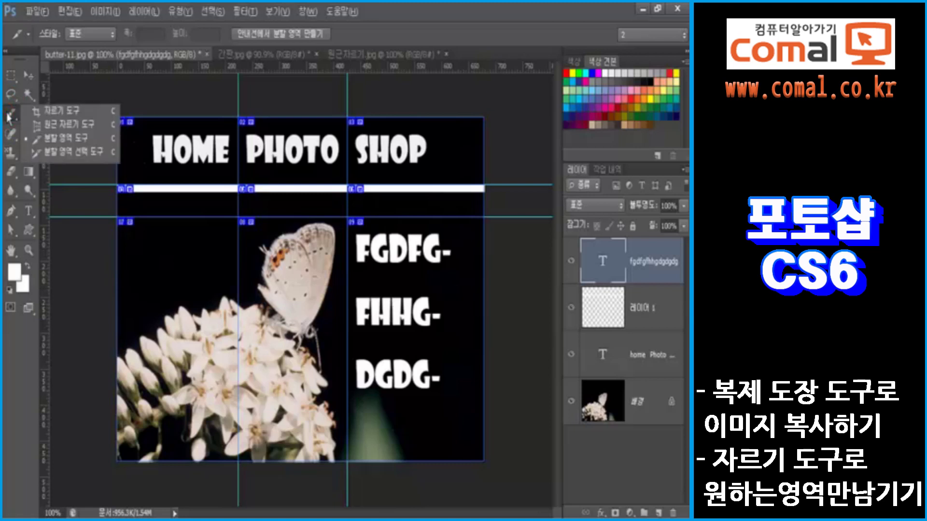
click(53, 160)
click(250, 298)
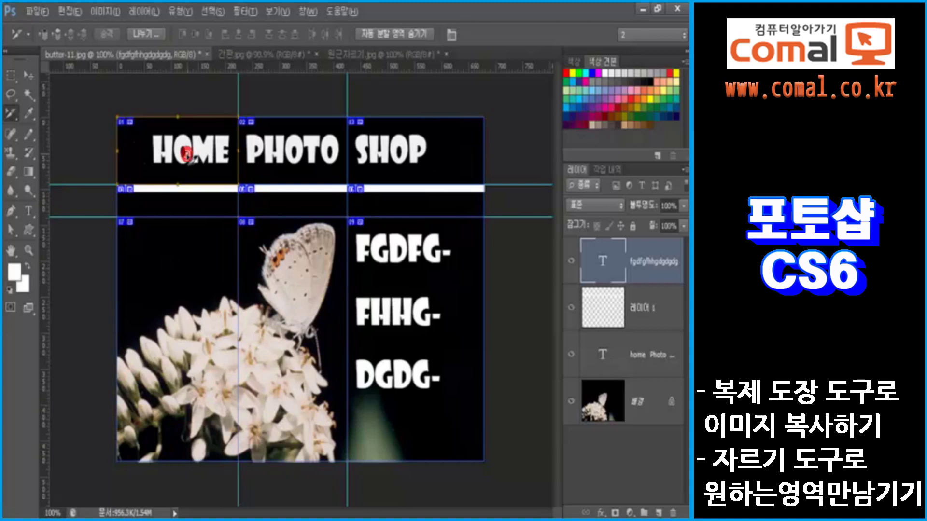
Delete the middle slice over the butterfly and widen the flower slice beside it to the second vertical guide
click(278, 124)
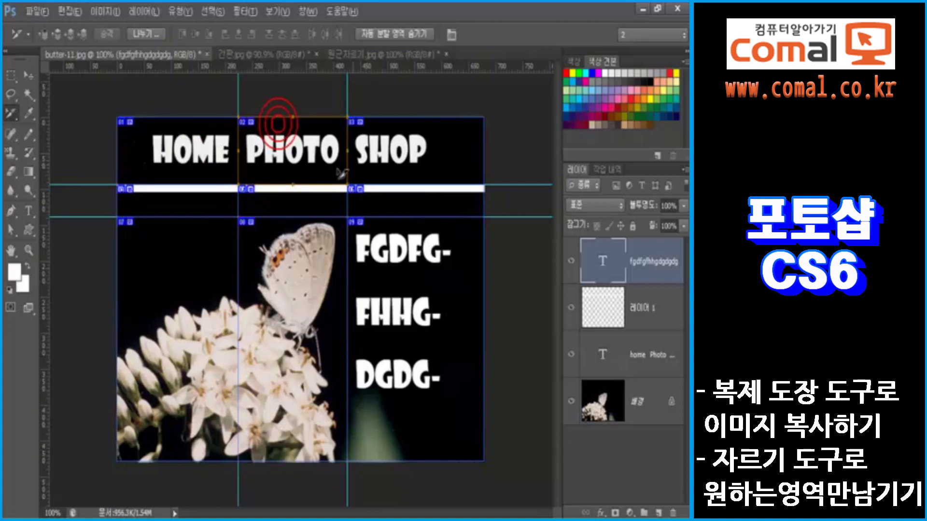
click(388, 295)
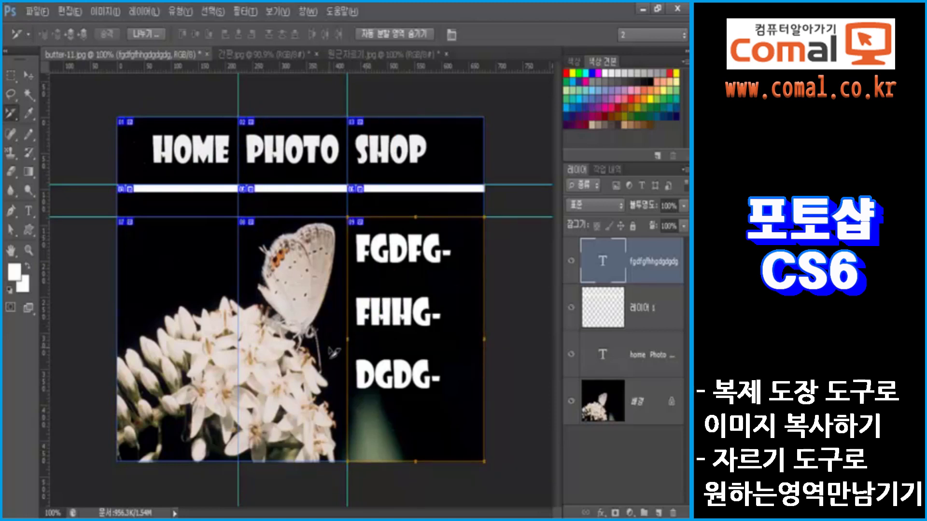
click(256, 315)
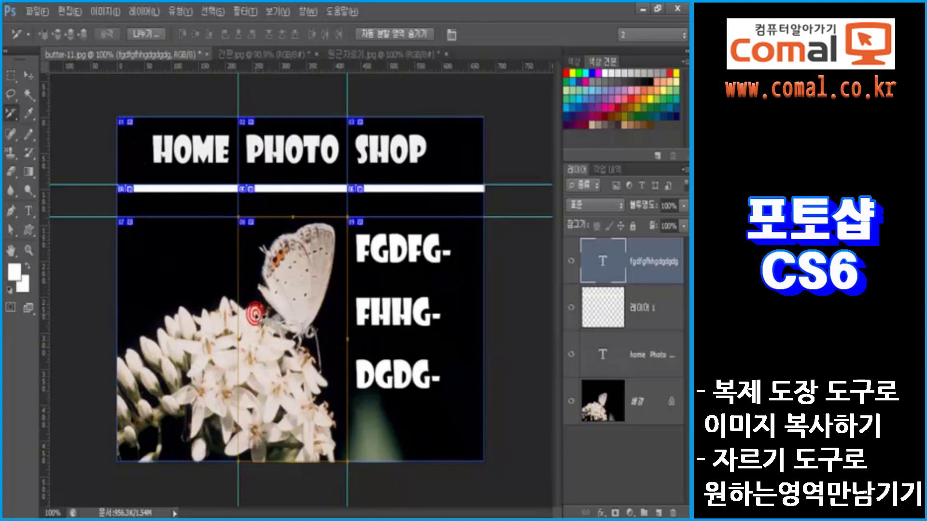
key(Delete)
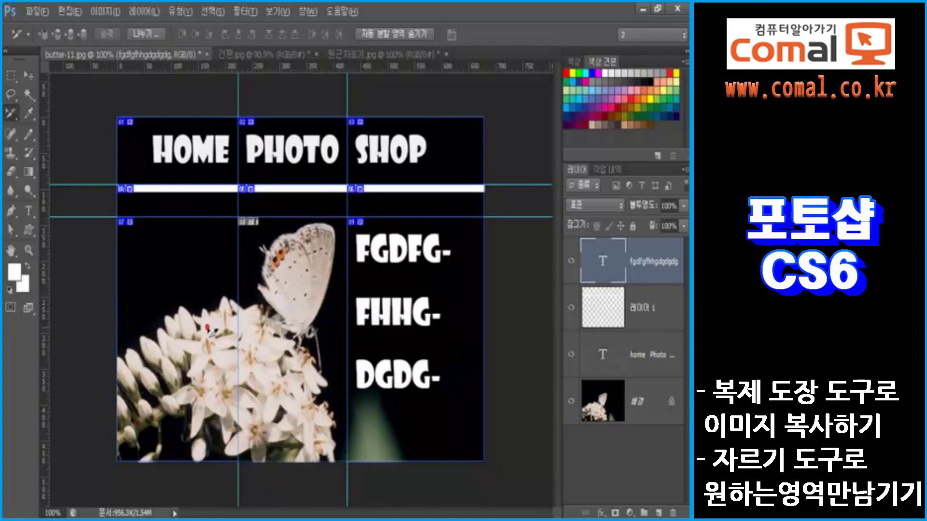
click(237, 347)
drag(237, 346, 347, 347)
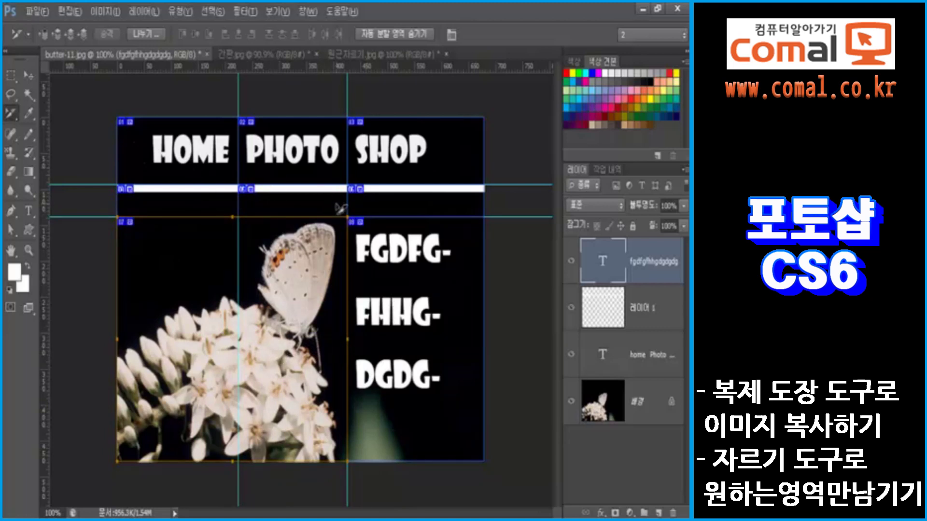
Switch to the Crop tool and open the sliced layout in Save for Web with JPEG as the format
right_click(13, 116)
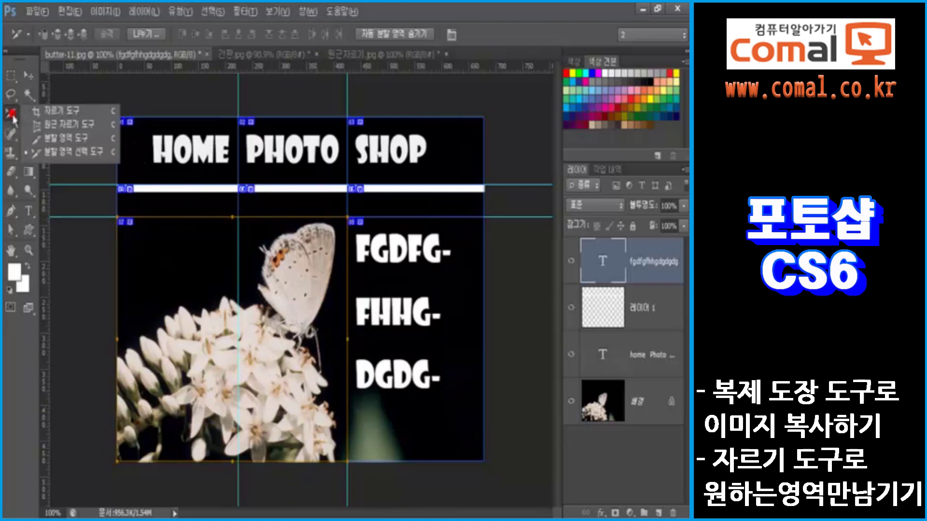
click(67, 113)
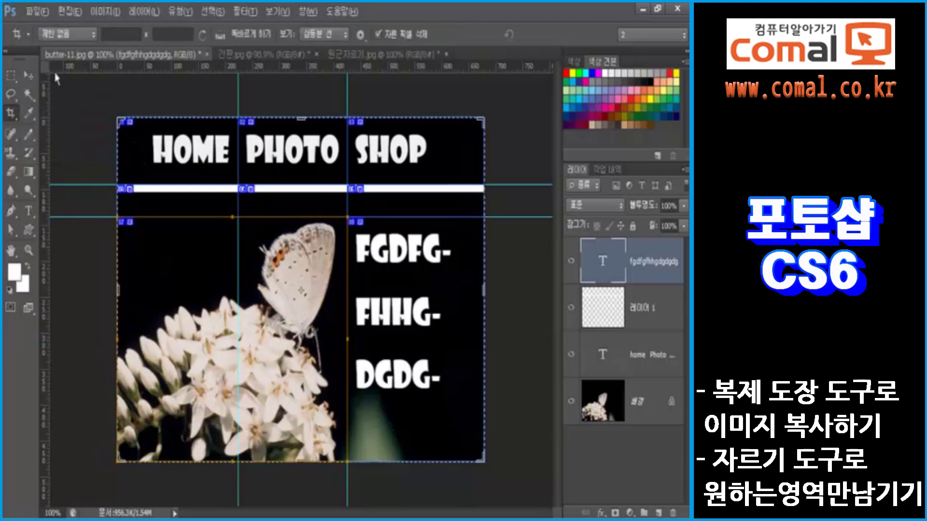
click(37, 11)
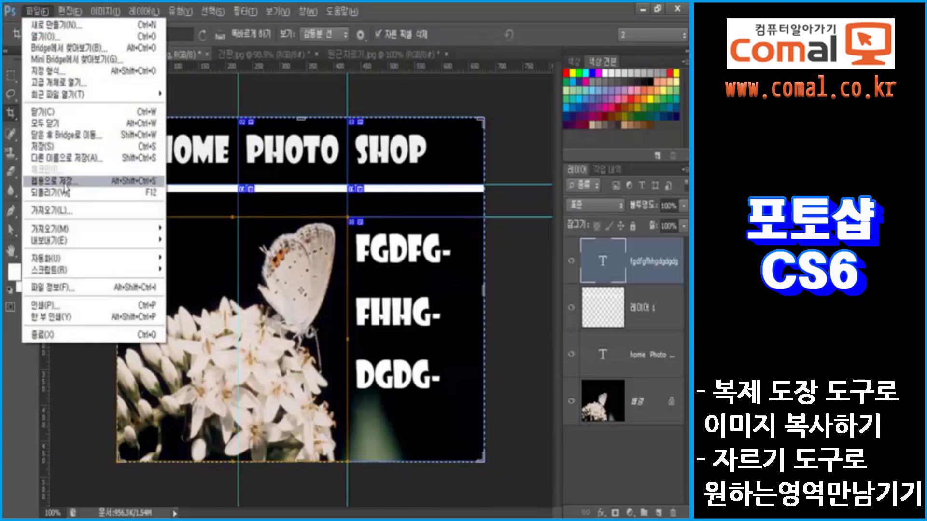
click(65, 182)
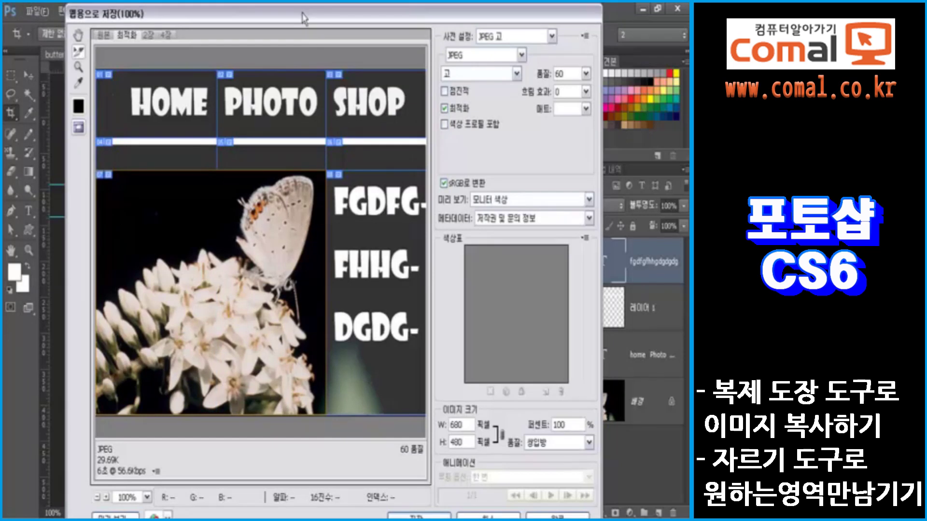
drag(303, 16, 286, 13)
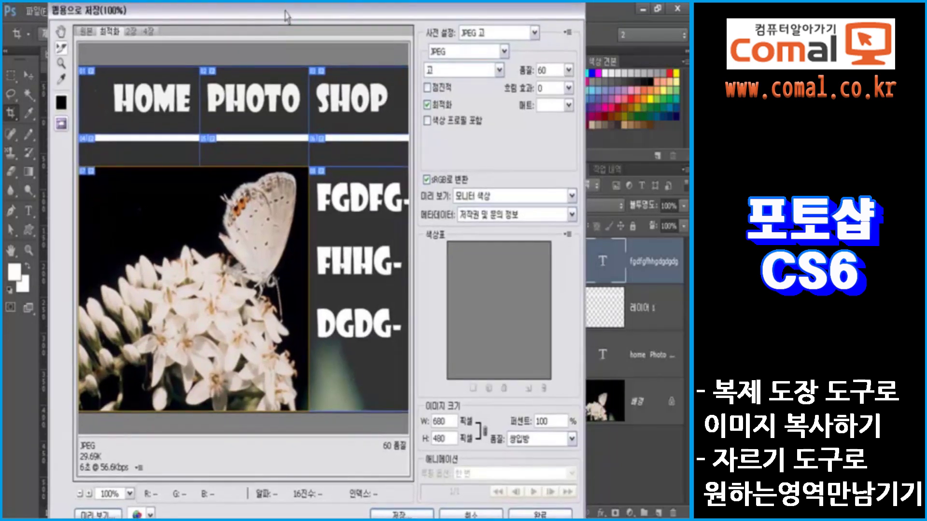
click(457, 51)
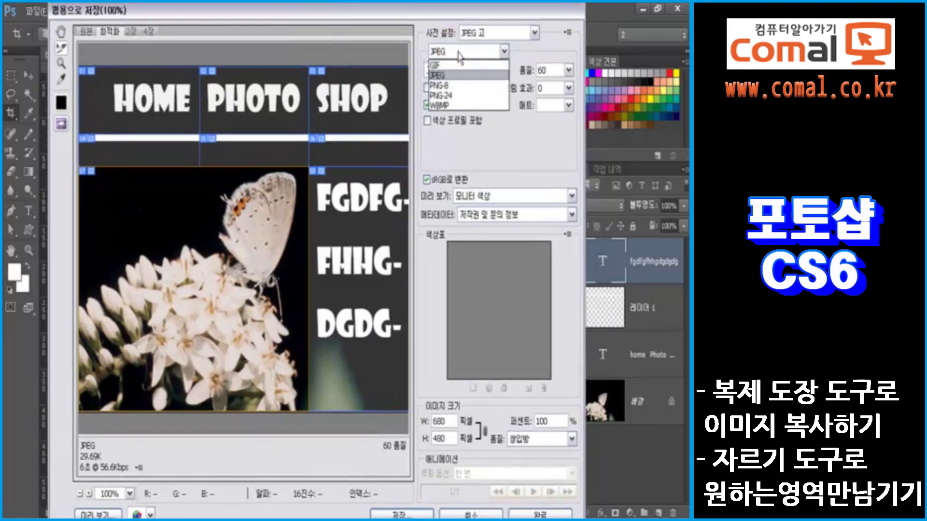
click(459, 75)
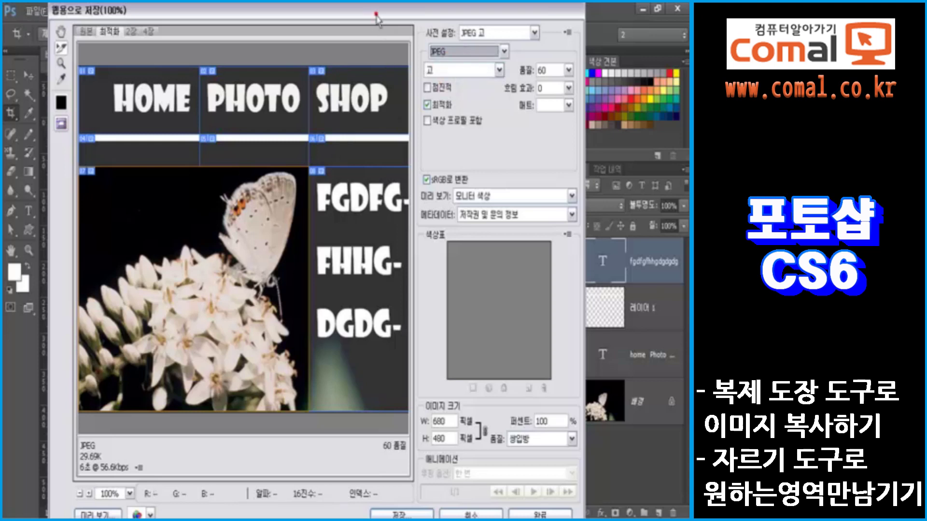
drag(375, 14, 378, 1)
Save the optimized slices as butter-11.html in the 방송강의 folder, using the HTML and Images (HTML 및 이미지) format
click(428, 505)
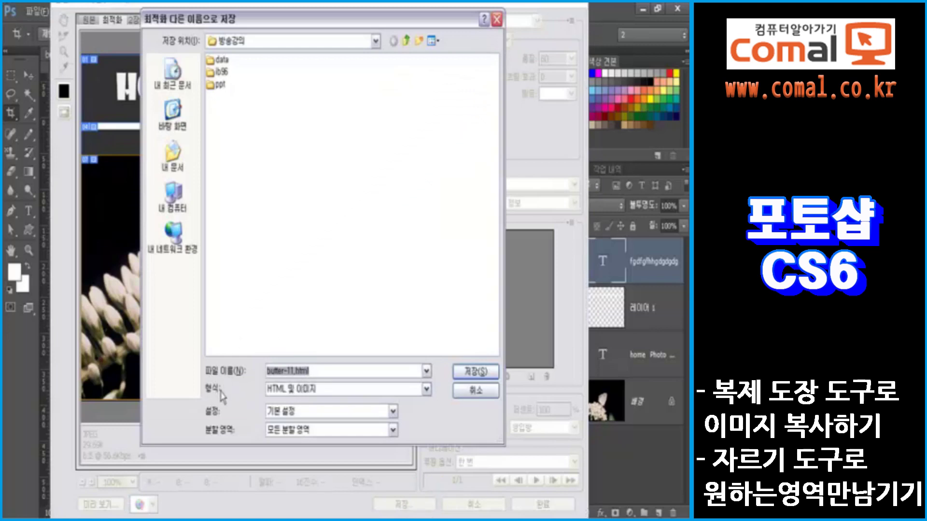
click(356, 389)
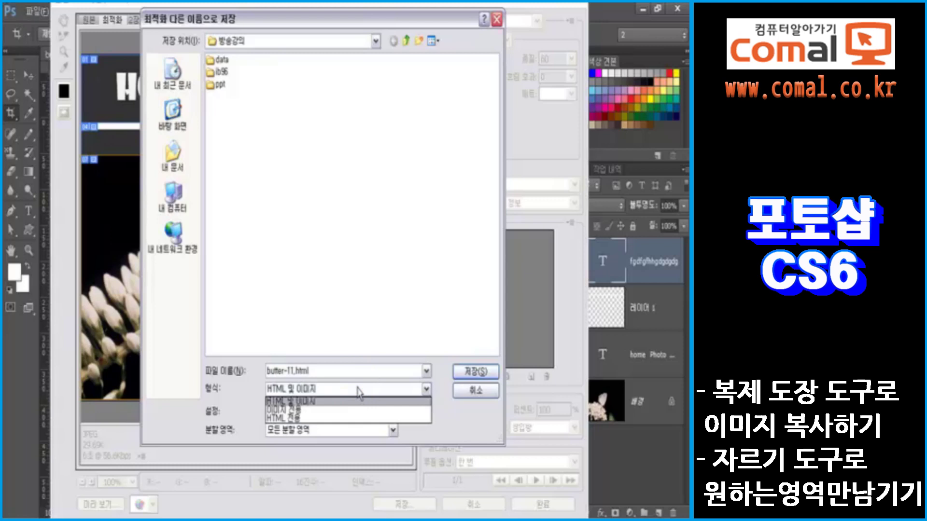
click(309, 409)
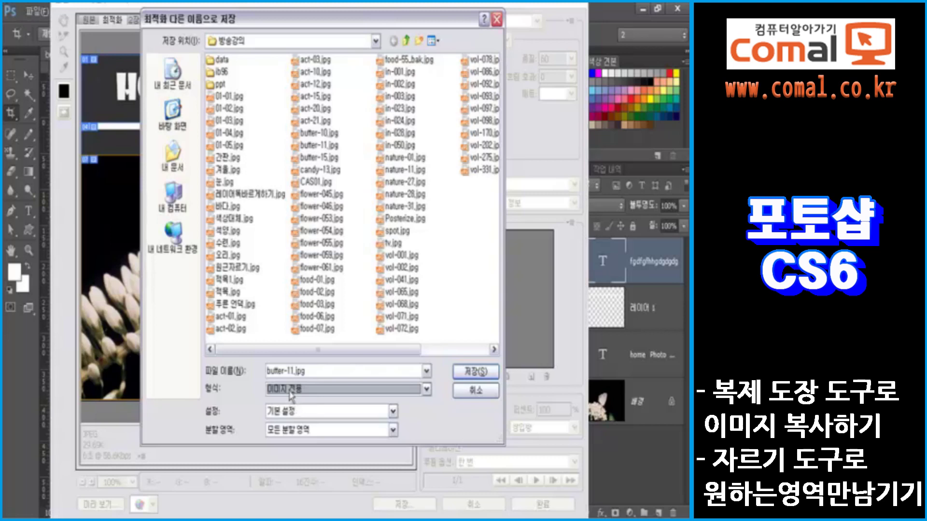
click(291, 395)
click(290, 400)
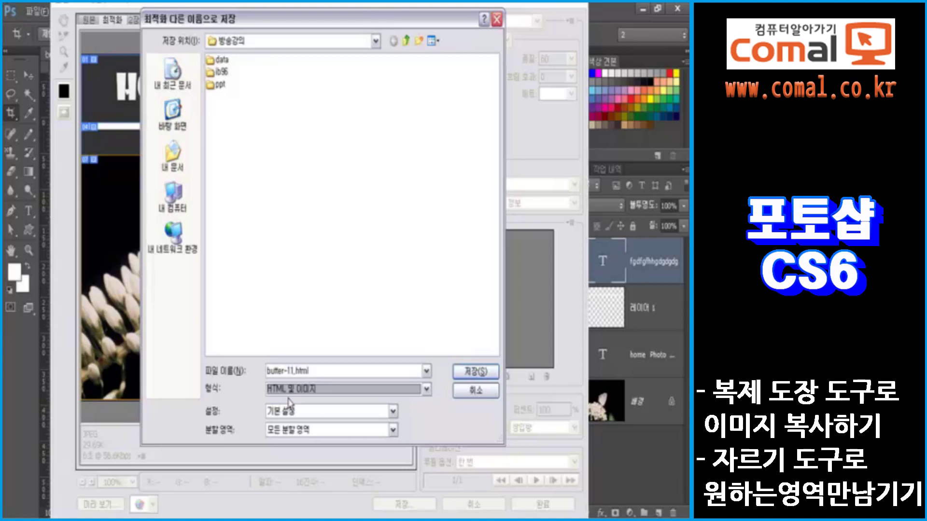
click(465, 372)
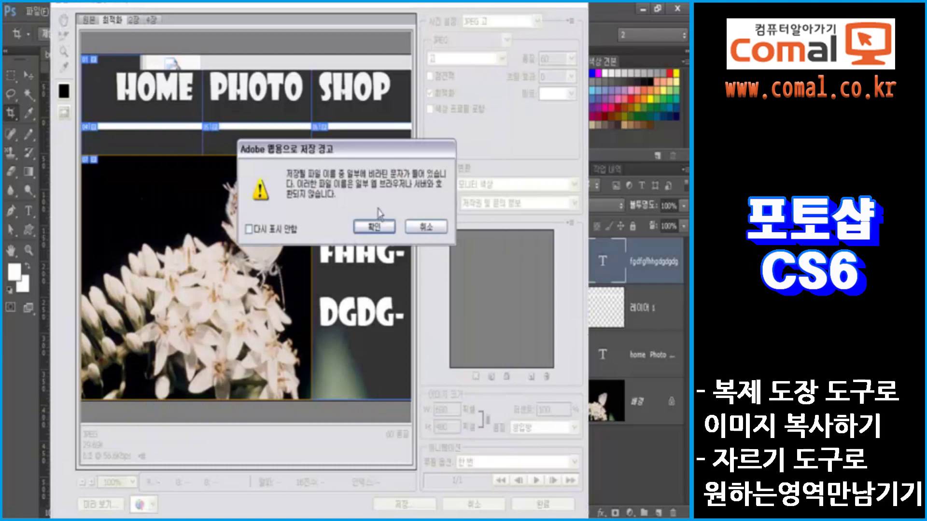
click(374, 228)
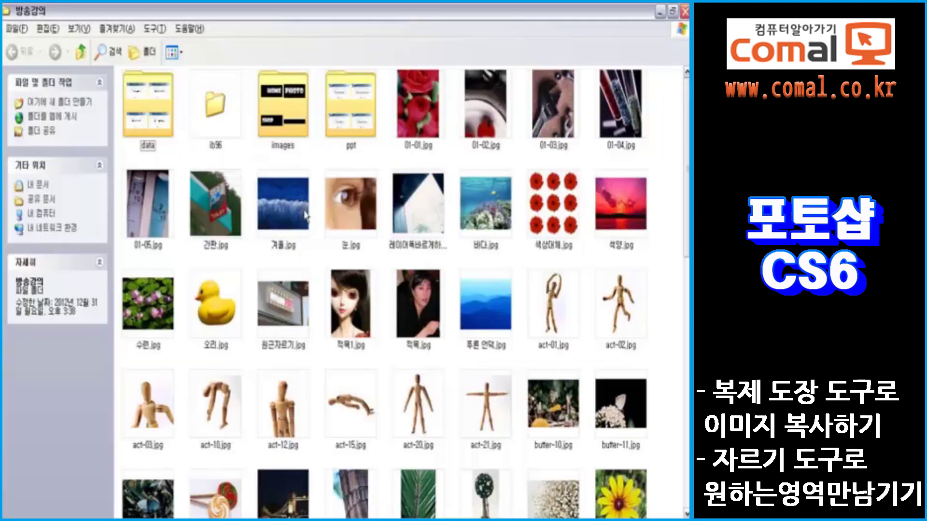
Find the exported butter-11.html in the 방송강의 folder, preview it in Internet Explorer and close the browser
scroll(235, 176, down, 10)
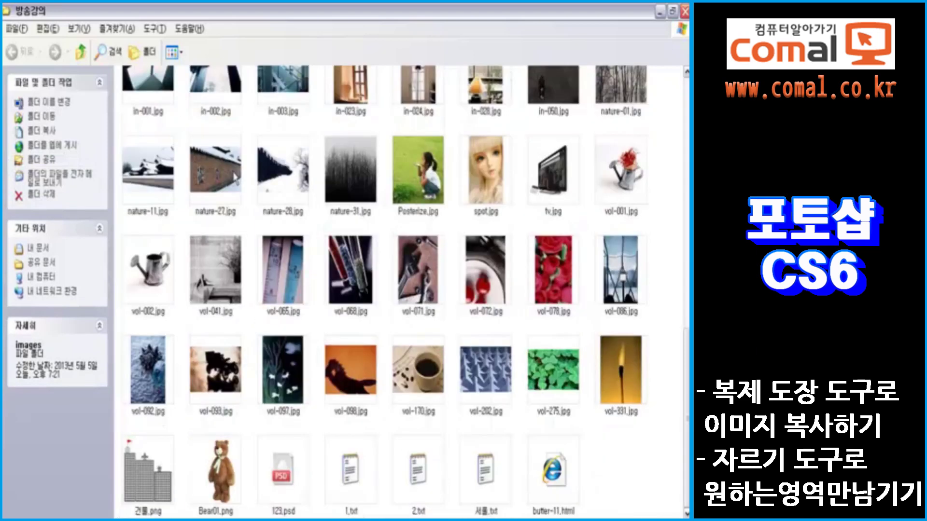
click(554, 484)
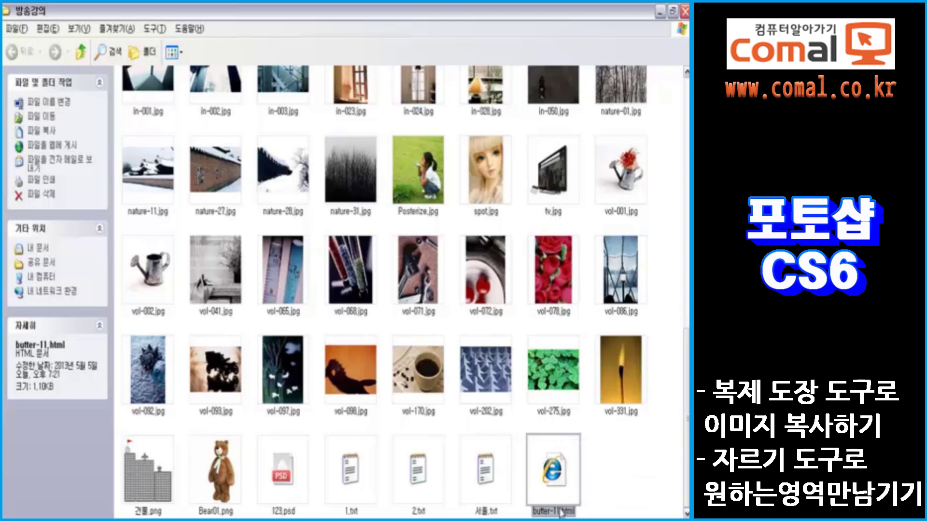
double_click(561, 472)
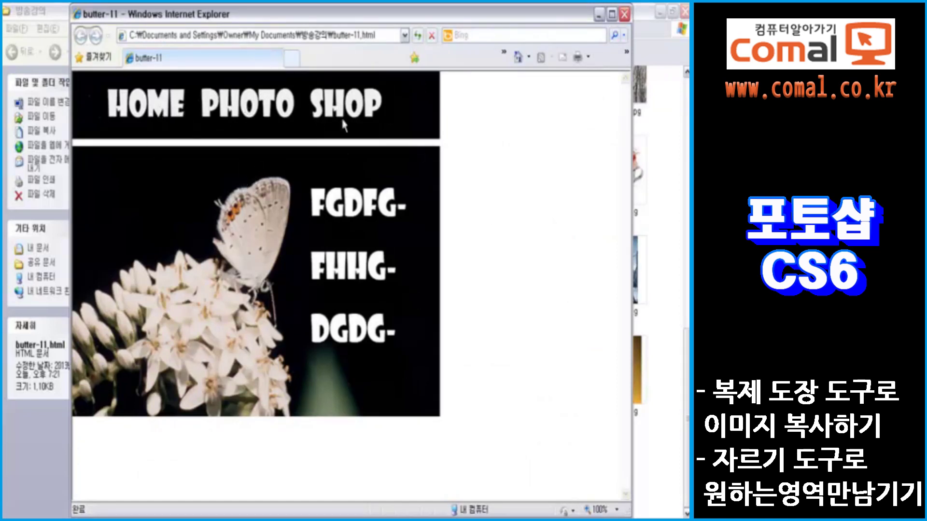
click(625, 14)
Open the exported images folder, view the slice images as thumbnails and close the folder window
scroll(408, 279, up, 5)
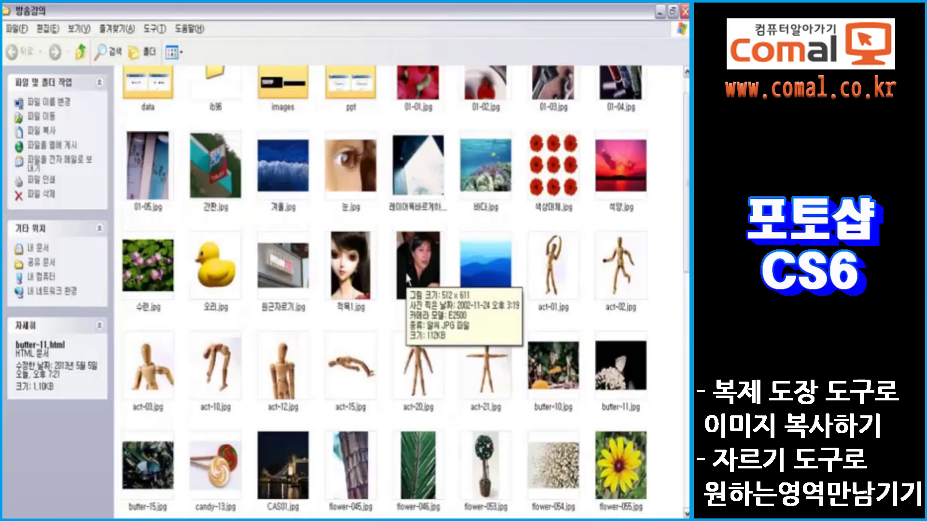
scroll(408, 279, up, 1)
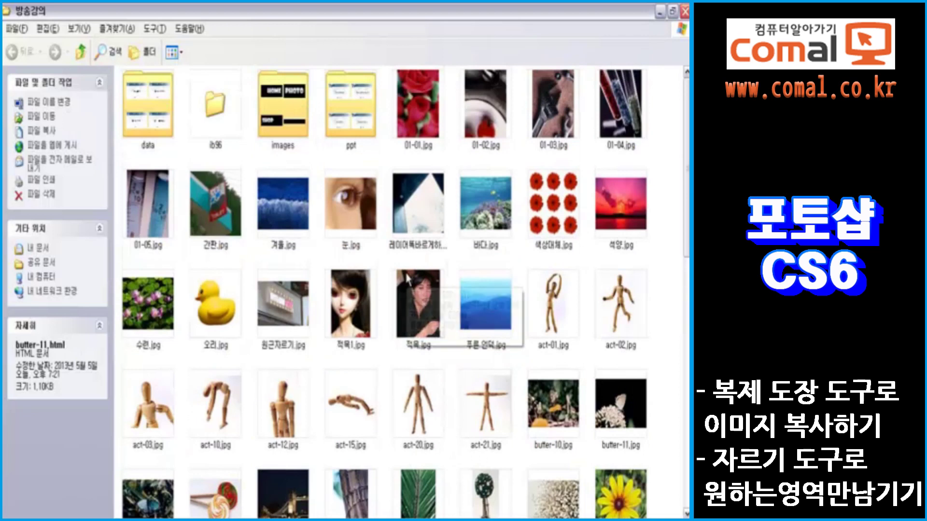
double_click(296, 134)
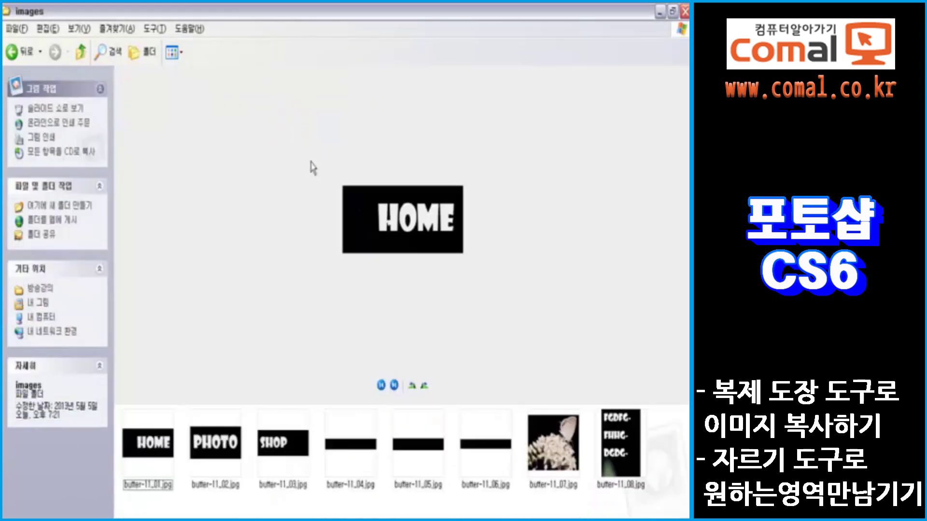
click(169, 53)
click(233, 86)
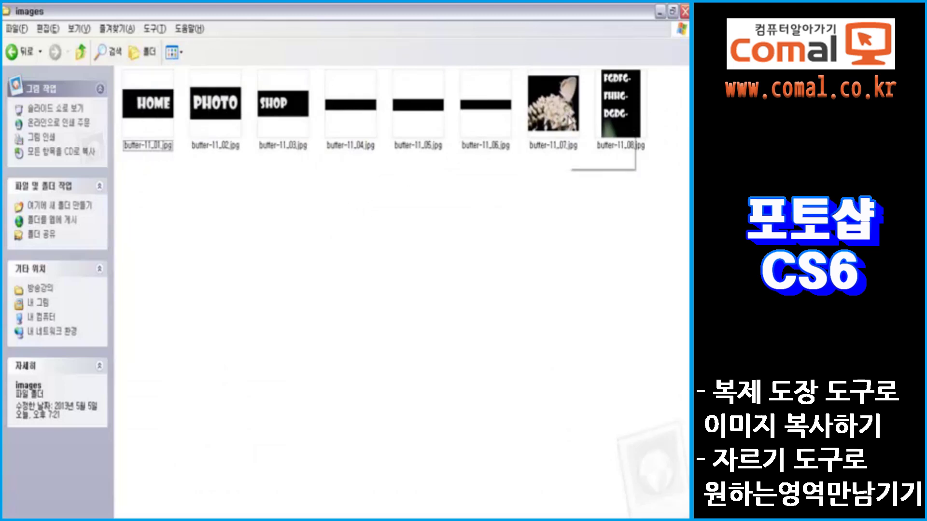
click(685, 12)
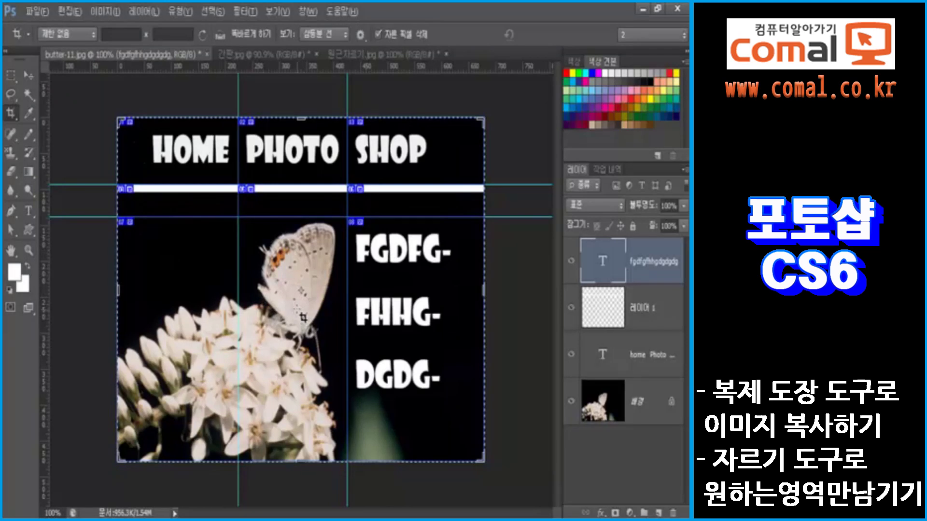
Switch to the Slice tool and turn off the display of slices on the layout
click(13, 116)
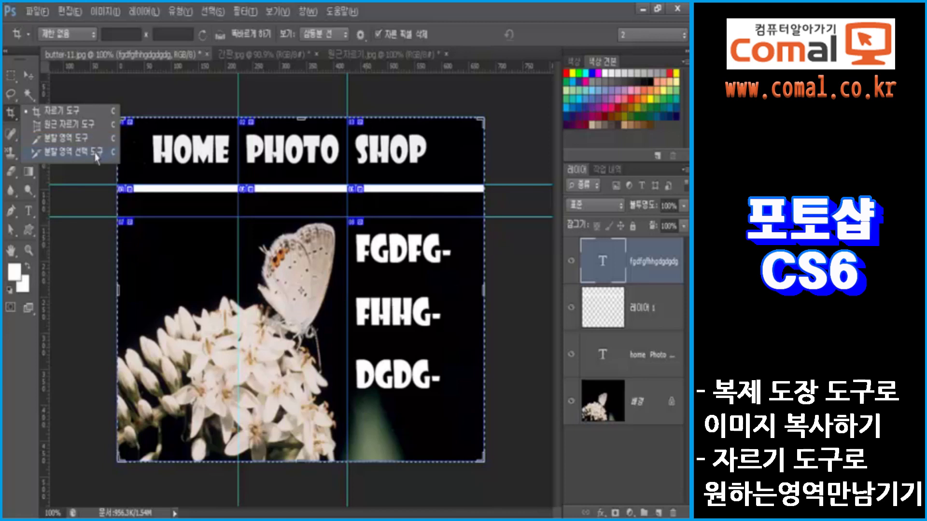
click(99, 140)
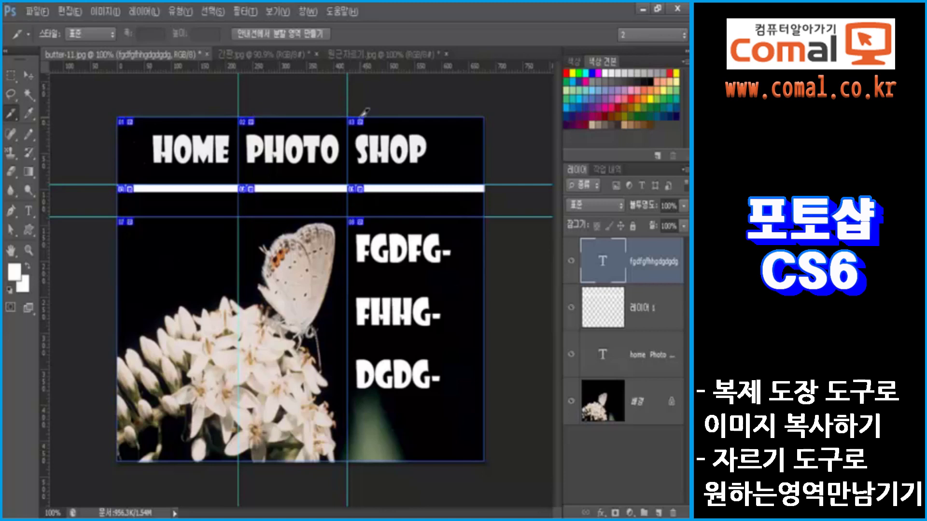
click(278, 10)
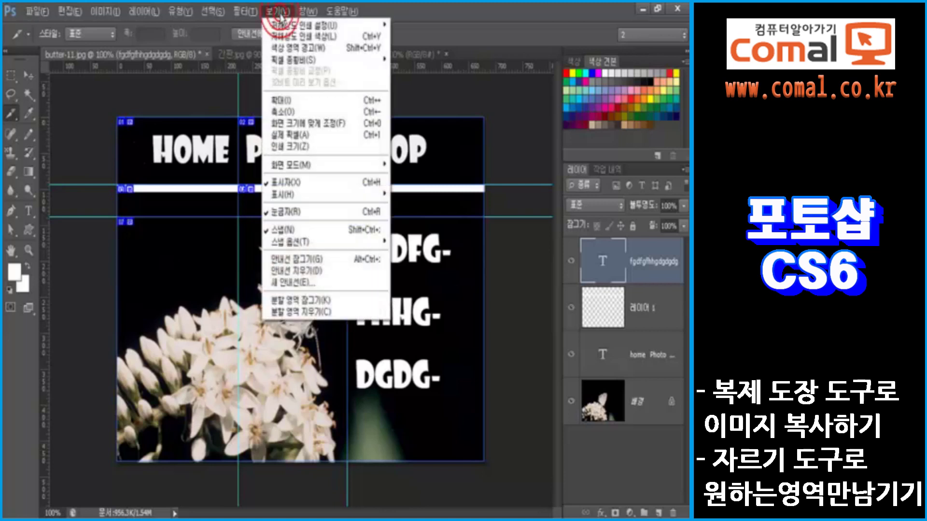
mouse_move(328, 196)
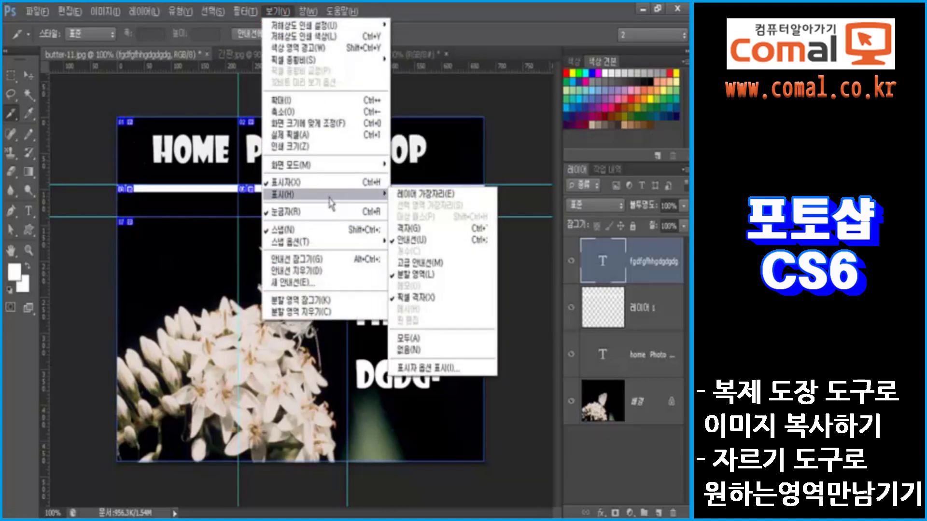
click(418, 275)
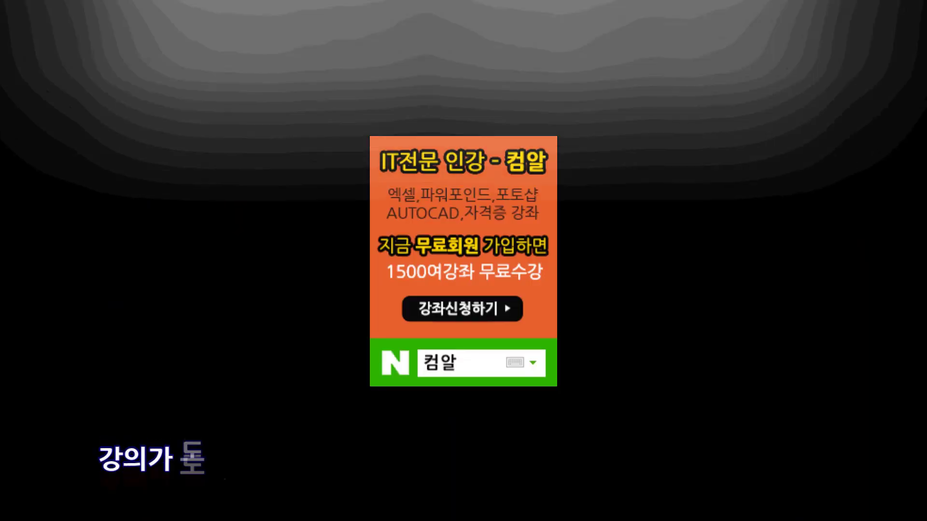